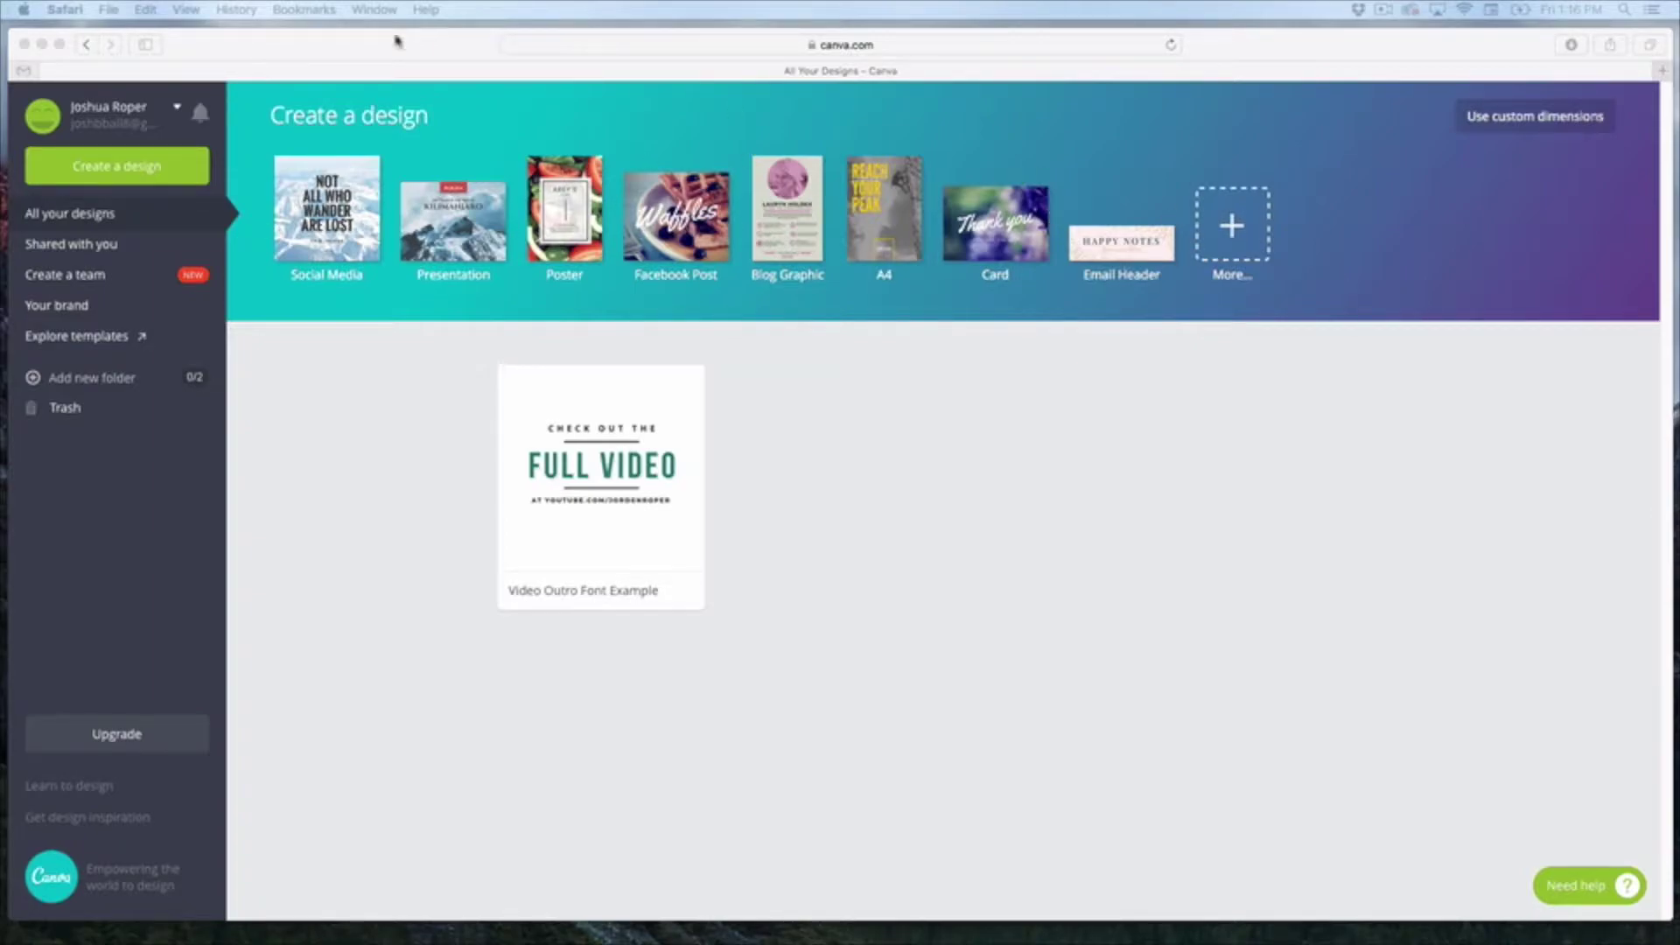
# - Create a new design using the YouTube Thumbnail type from the full list of design types
pyautogui.click(1234, 231)
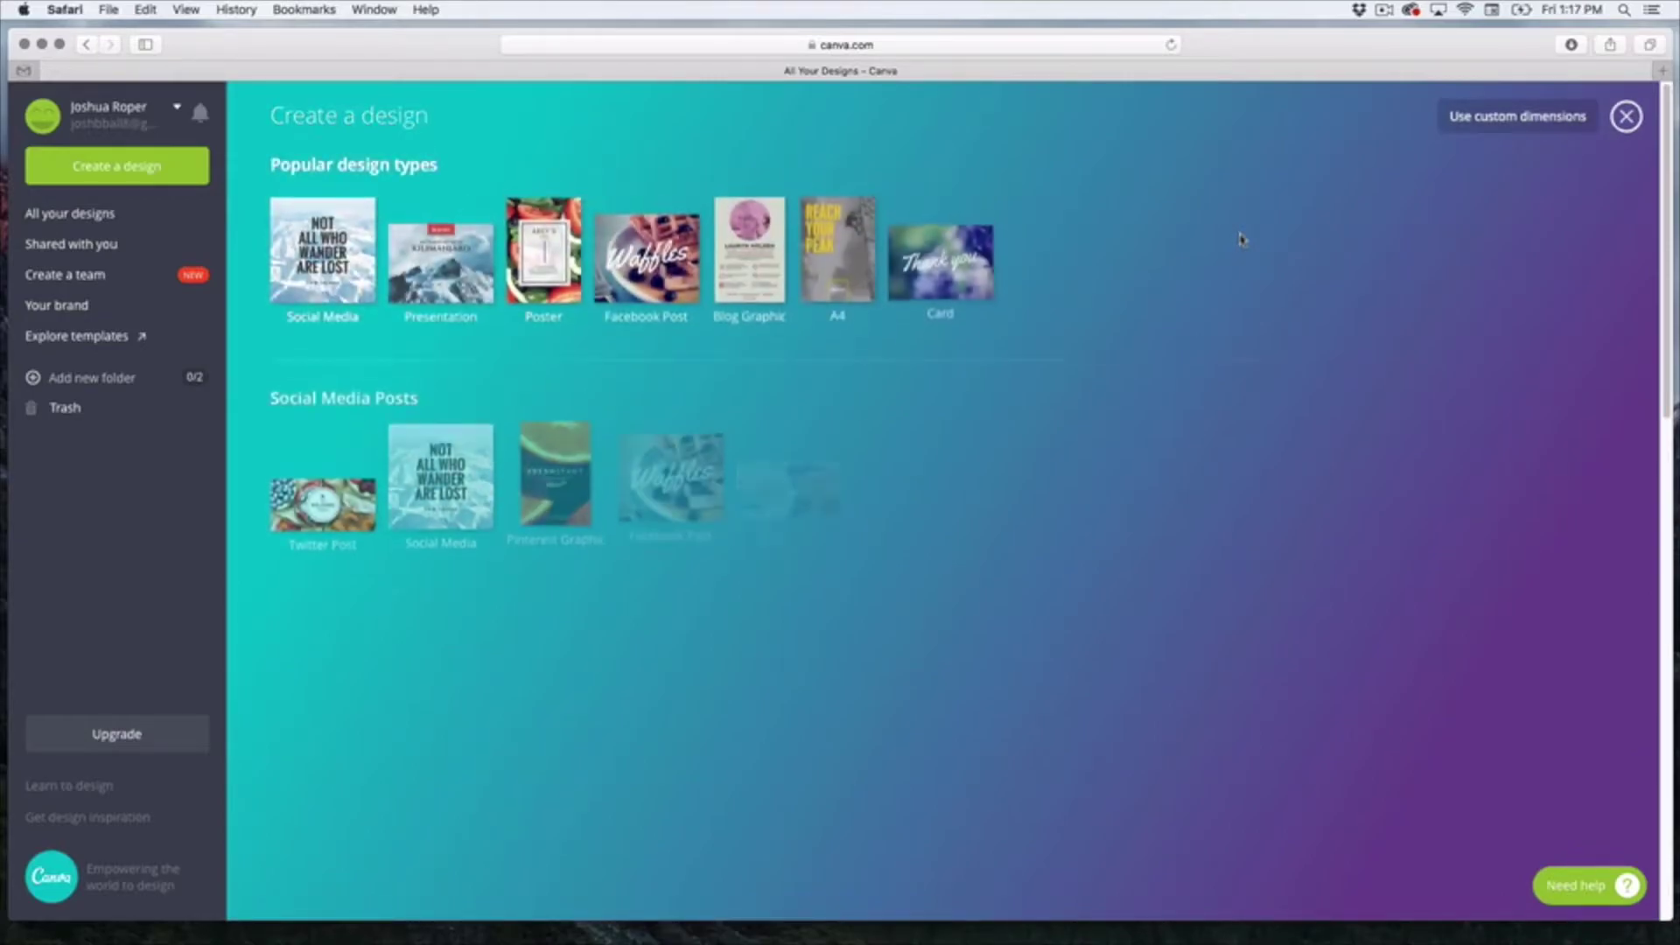
pyautogui.scroll(-6, 1241, 239)
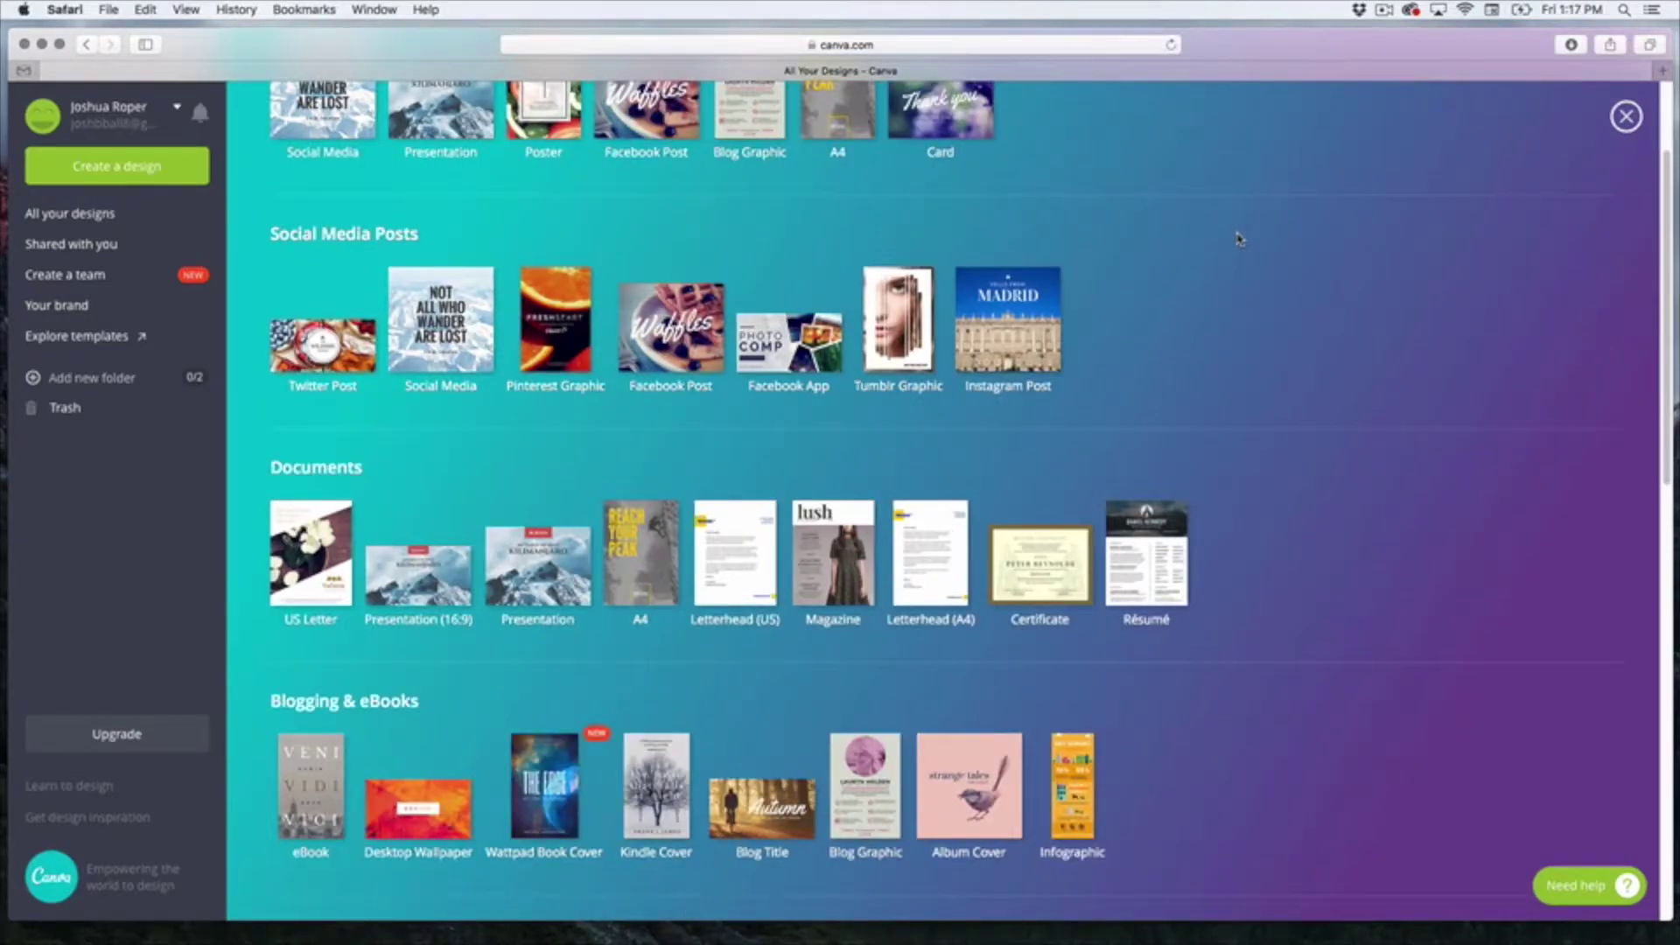
pyautogui.scroll(-5, 1237, 239)
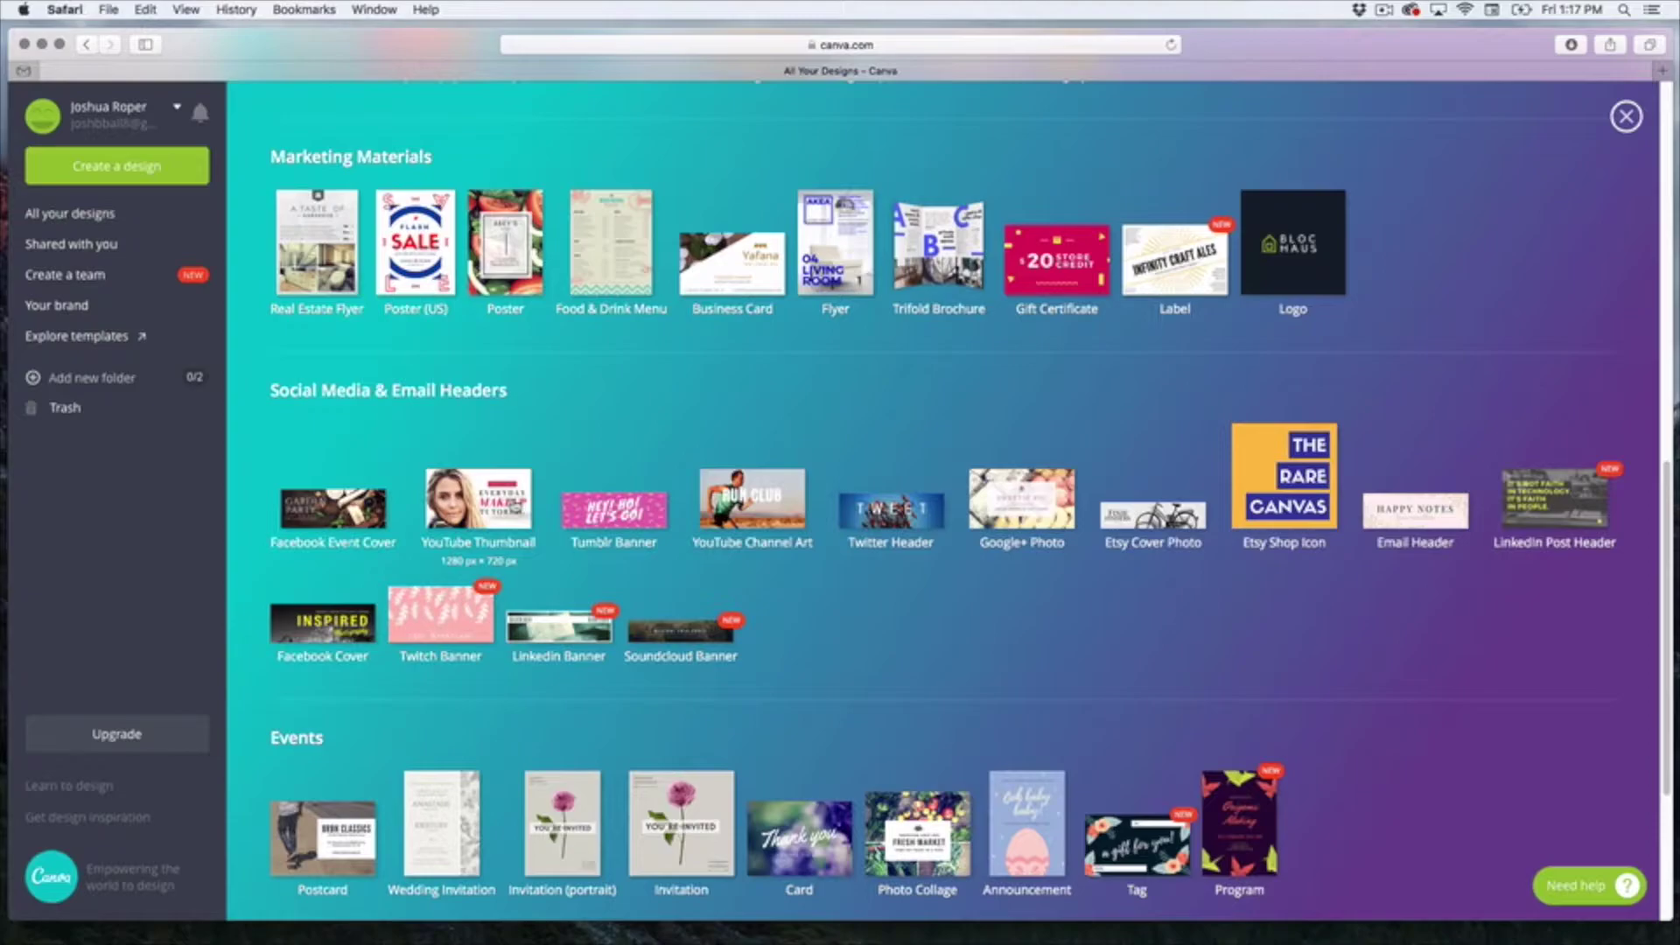
pyautogui.click(514, 502)
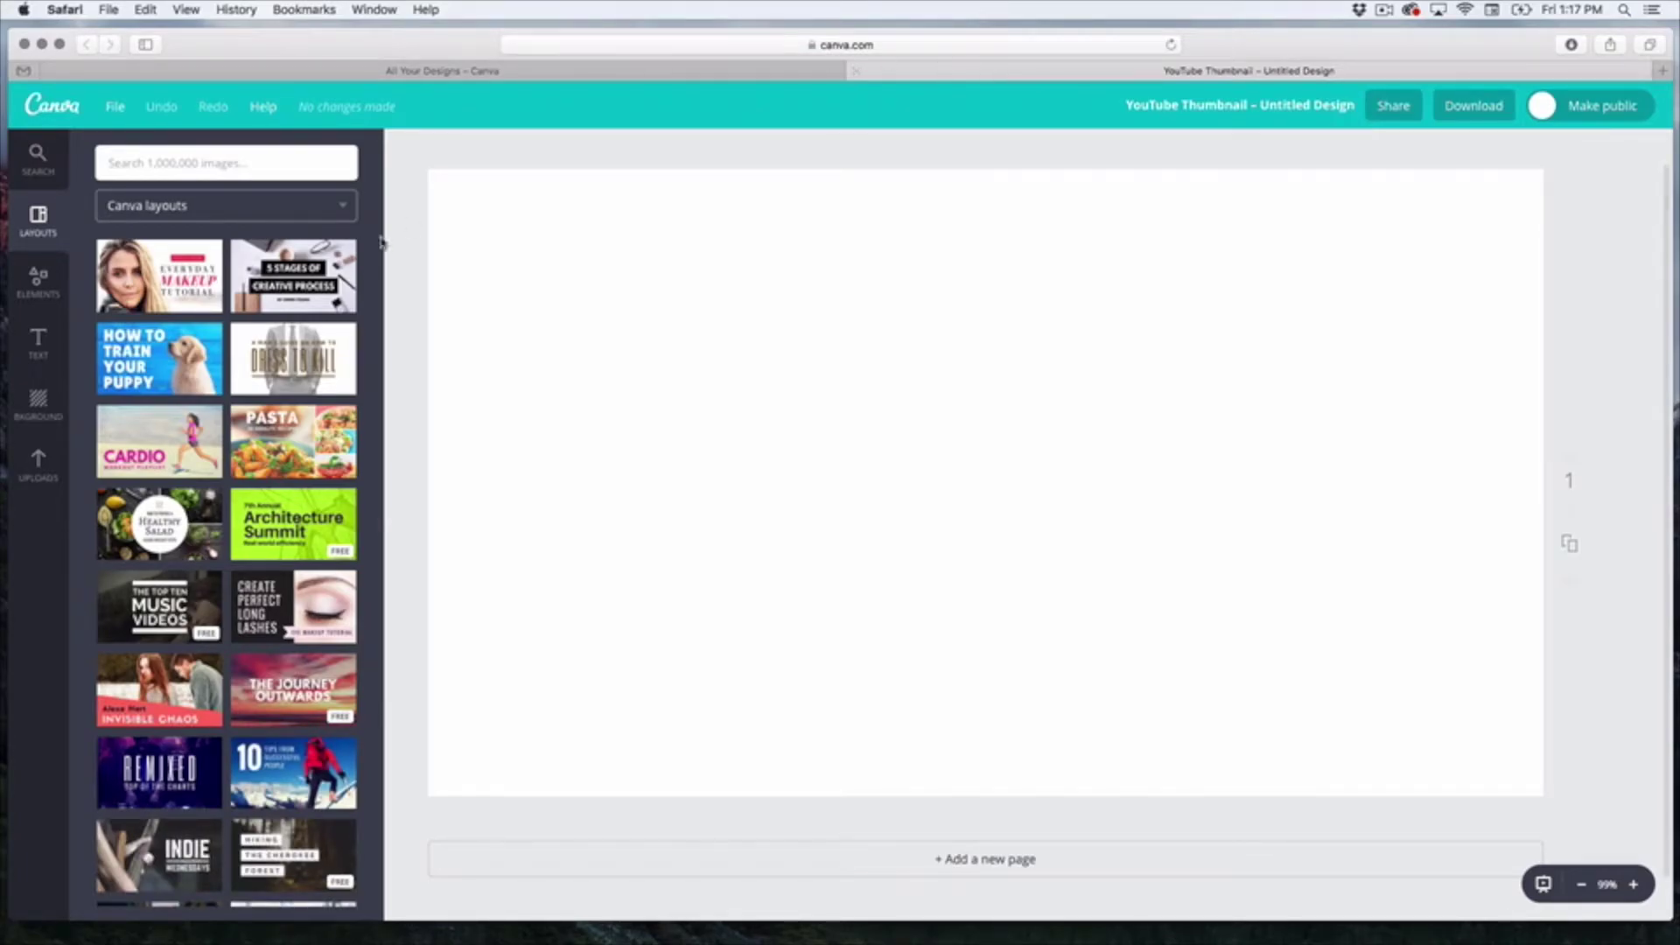
# - Browse the Canva layouts and apply the "How to Train Your Puppy" layout to the blank thumbnail
pyautogui.scroll(-5, 255, 475)
pyautogui.scroll(-3, 255, 475)
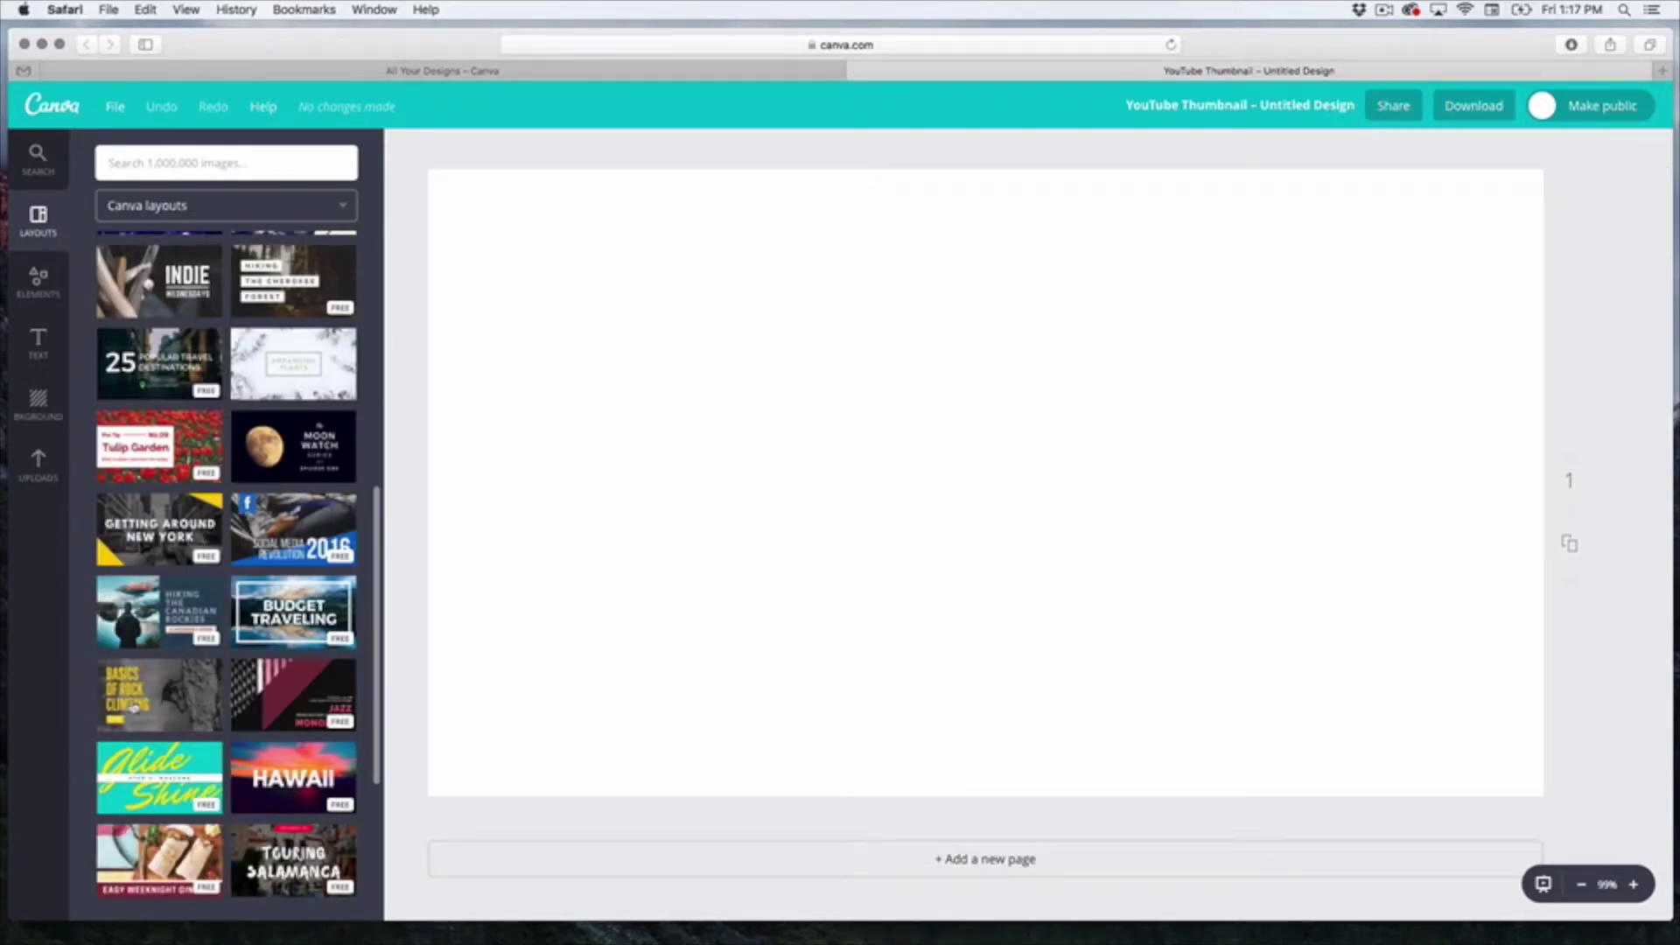
pyautogui.scroll(-3, 263, 630)
pyautogui.scroll(-5, 270, 627)
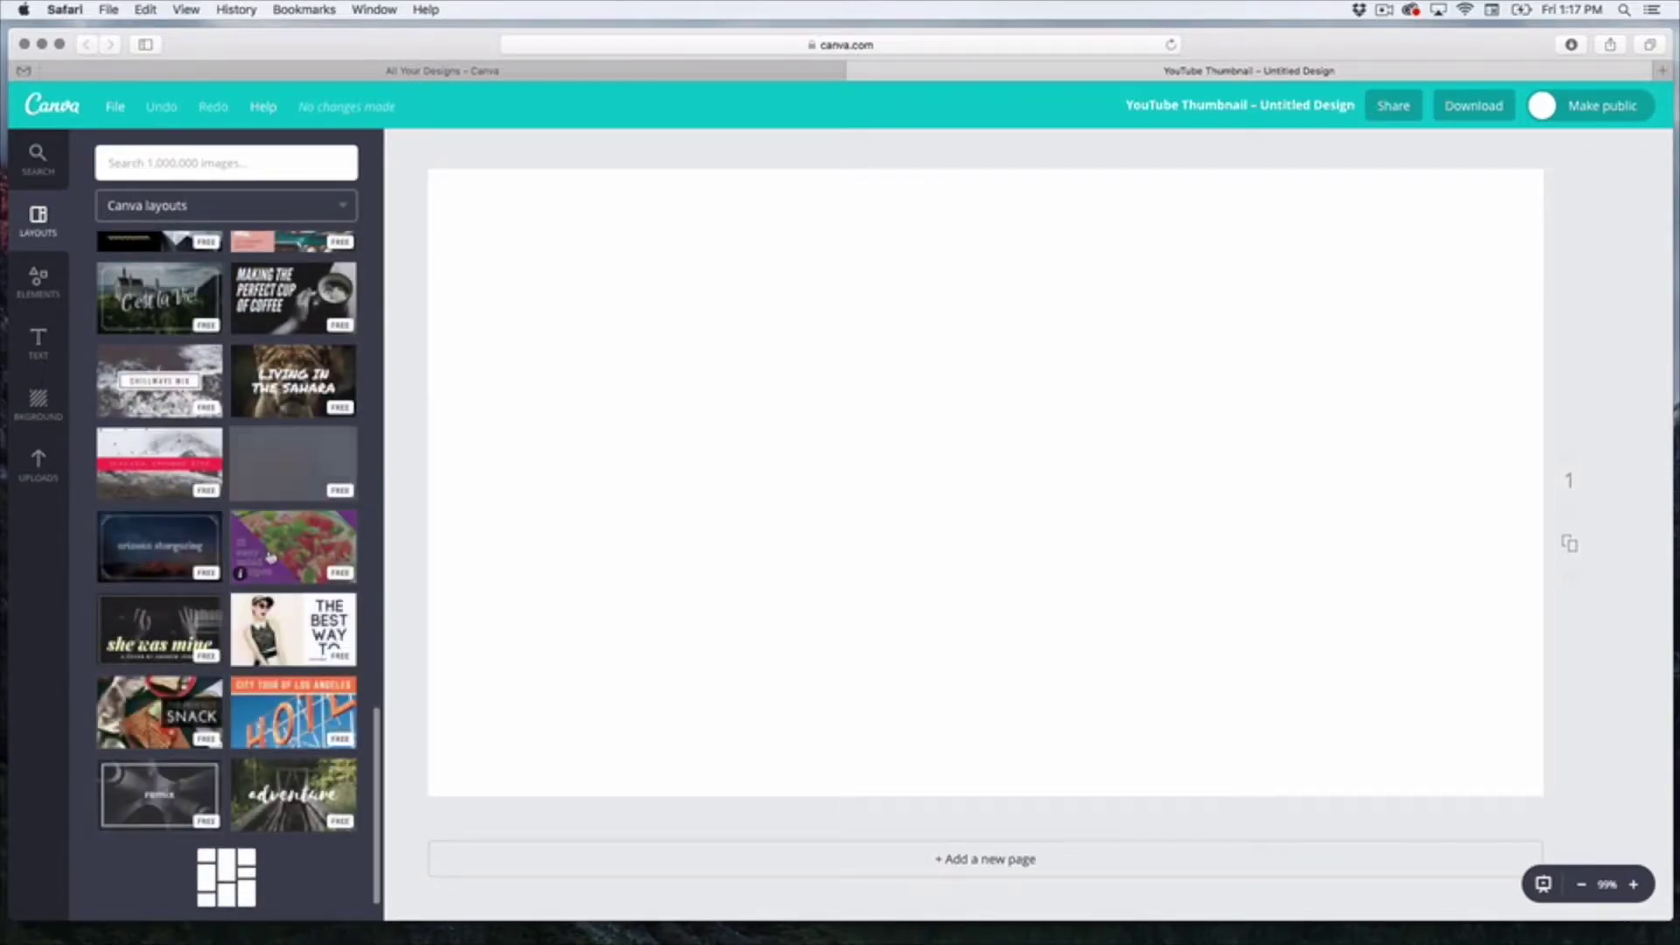
pyautogui.scroll(-5, 269, 565)
pyautogui.scroll(15, 269, 573)
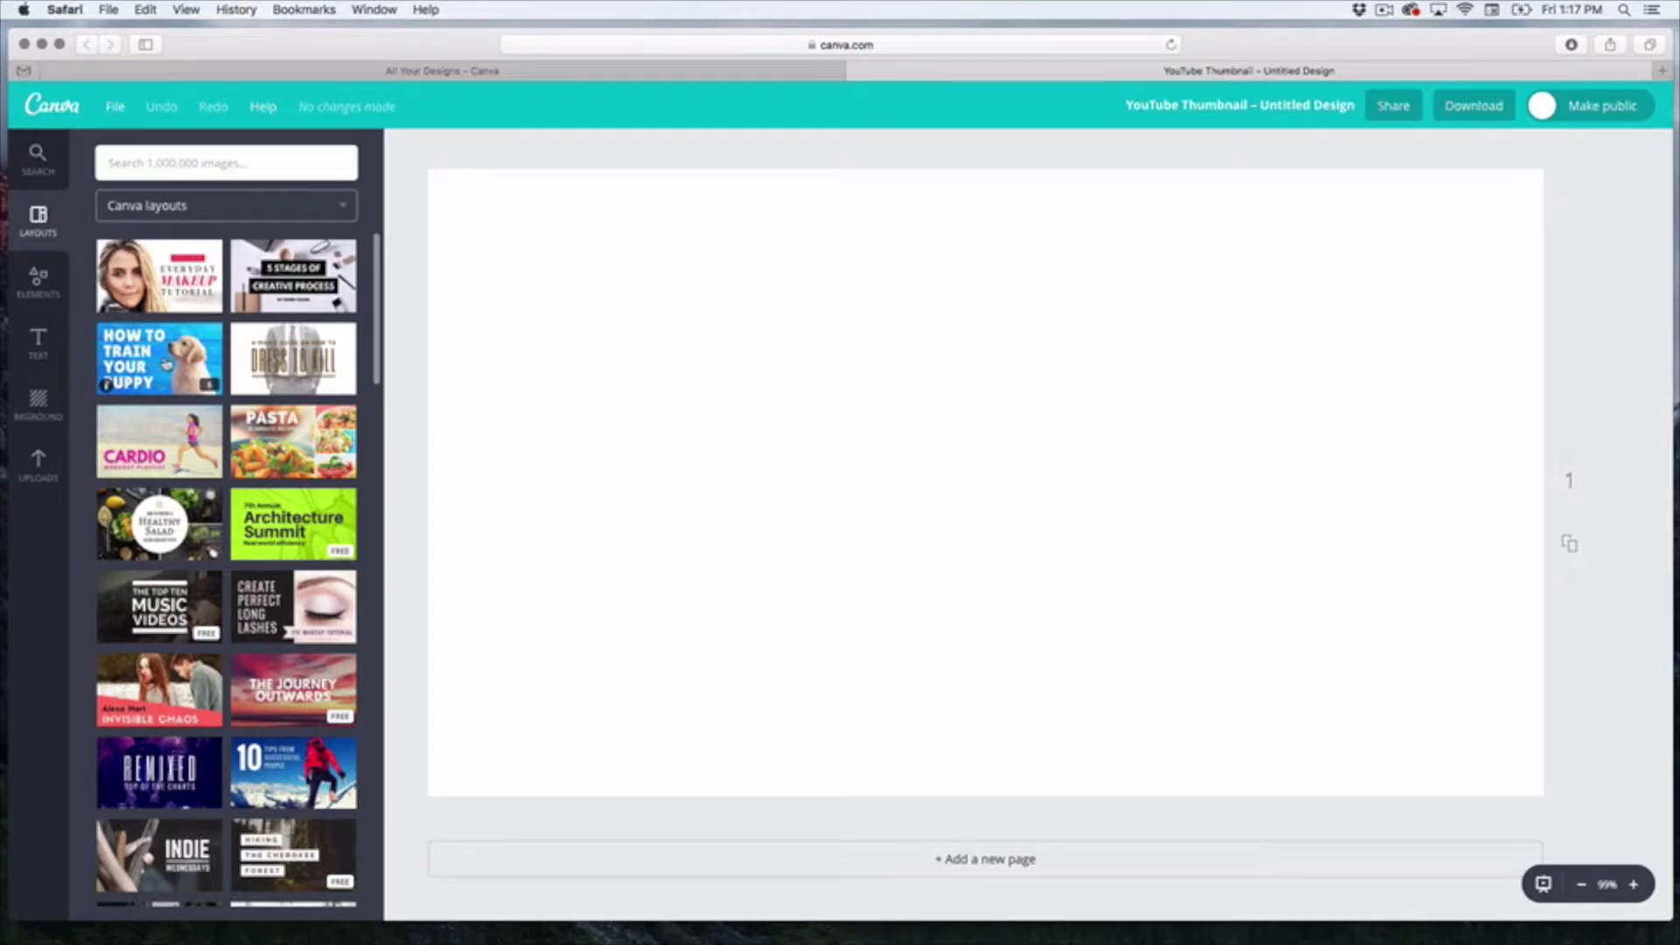
pyautogui.click(189, 355)
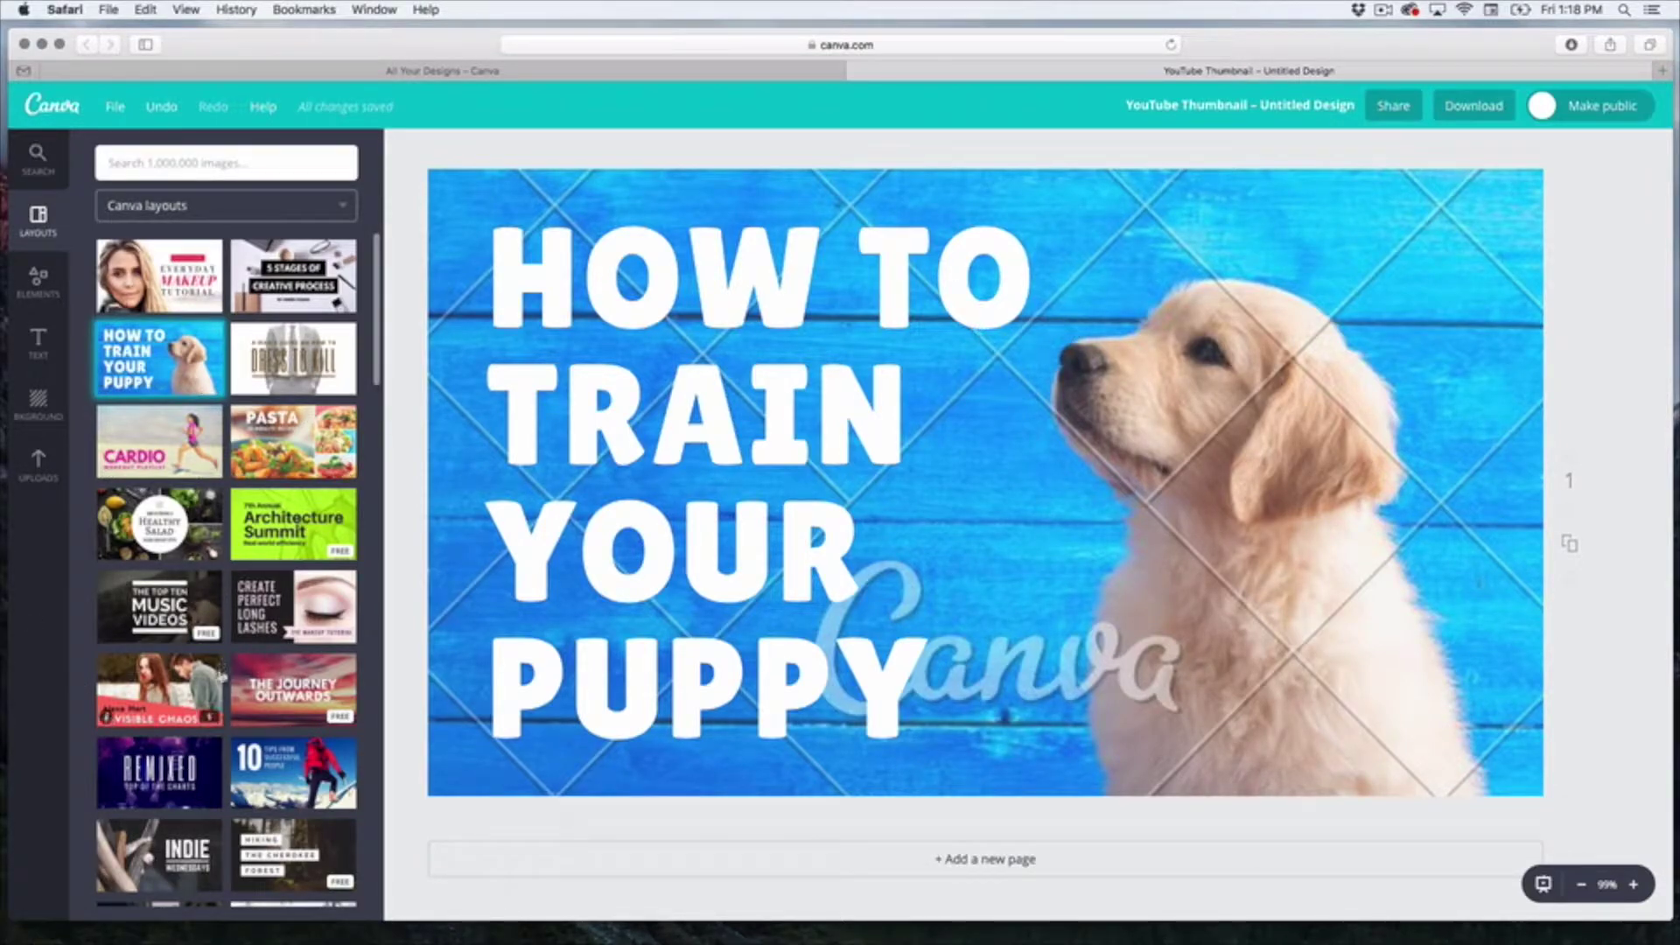
pyautogui.click(54, 456)
pyautogui.click(48, 411)
pyautogui.click(38, 342)
pyautogui.click(38, 280)
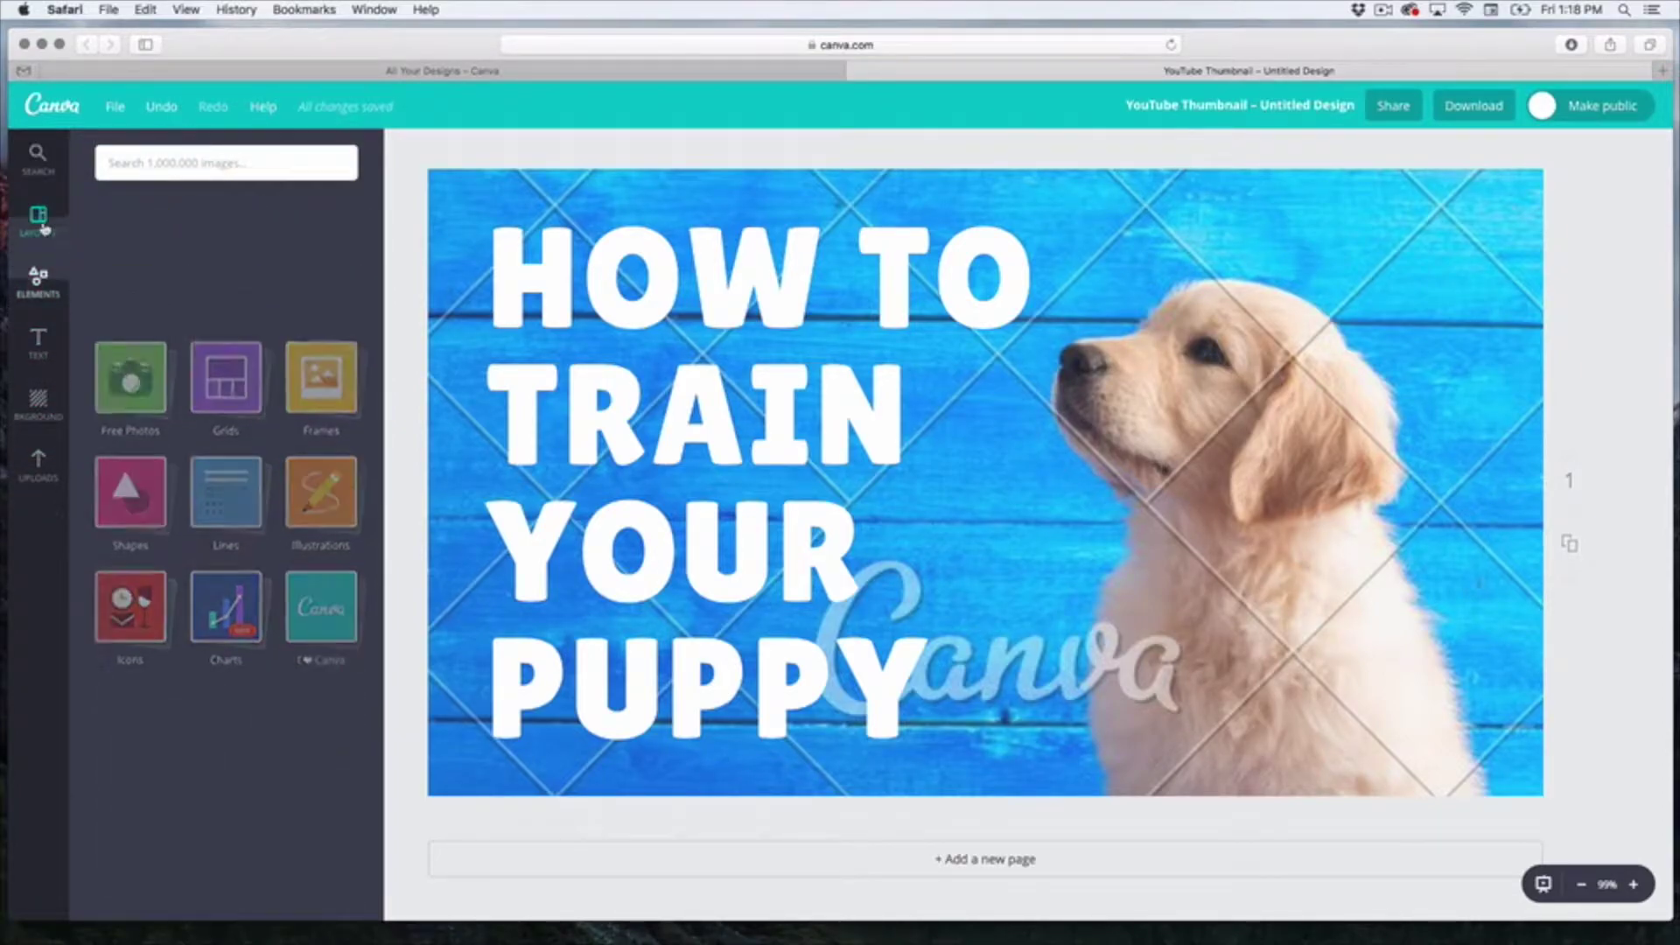
pyautogui.click(41, 223)
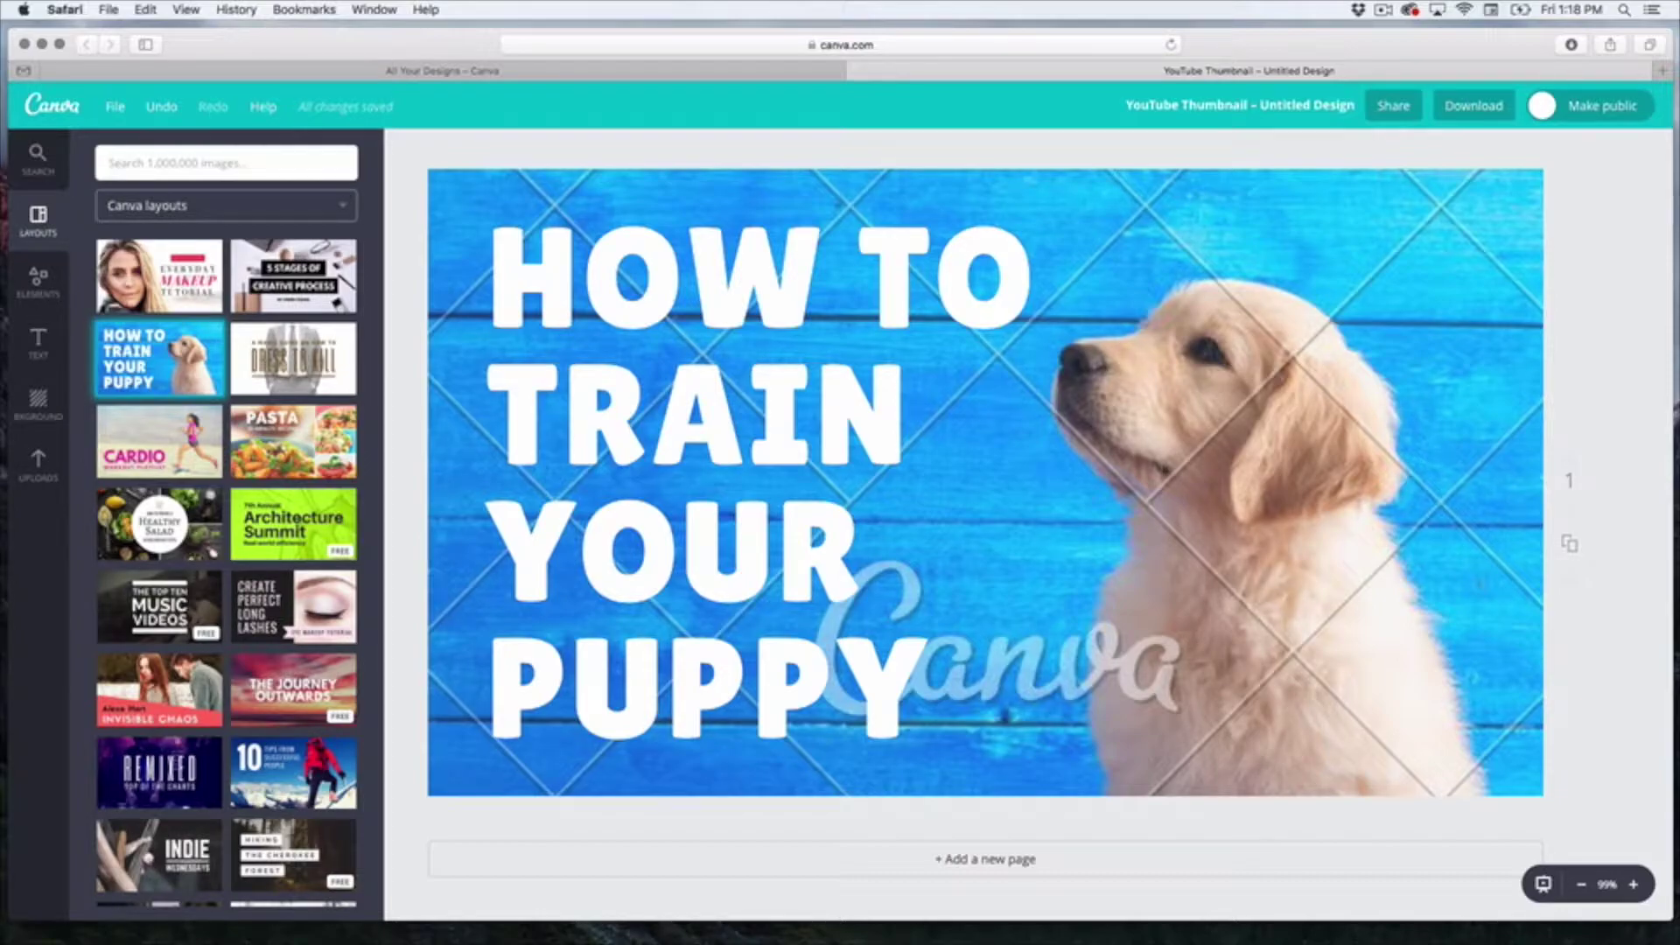
# - Delete the puppy background image and fill its frame with the second uploaded portrait photo
pyautogui.click(38, 464)
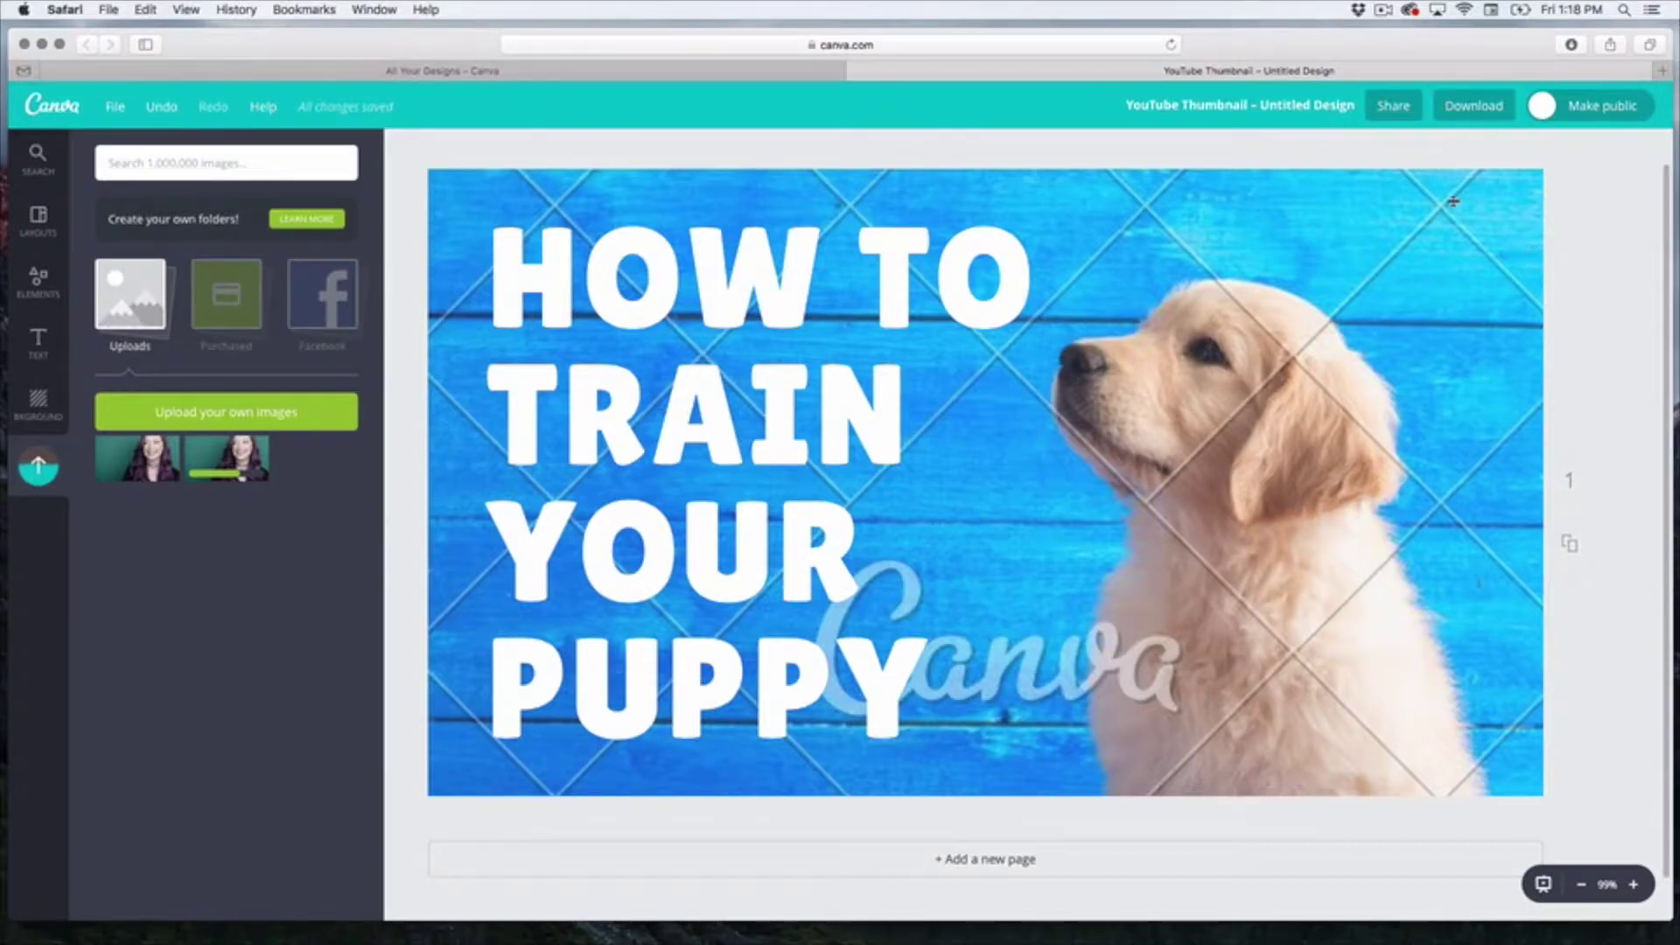
pyautogui.click(1398, 190)
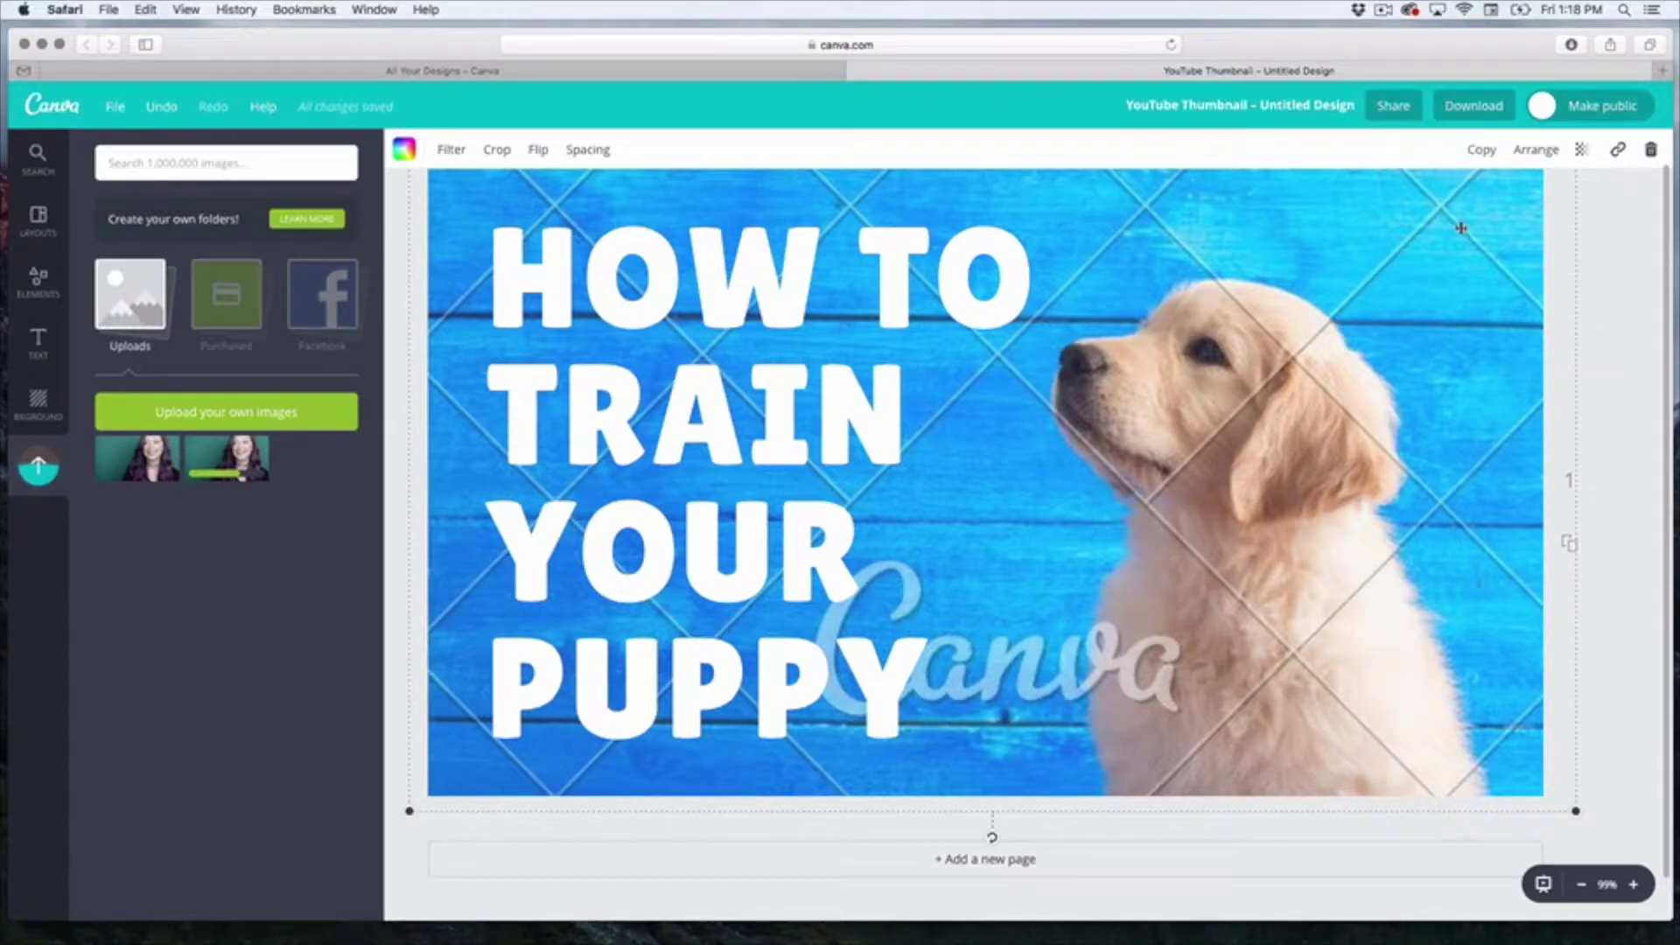
pyautogui.click(1653, 157)
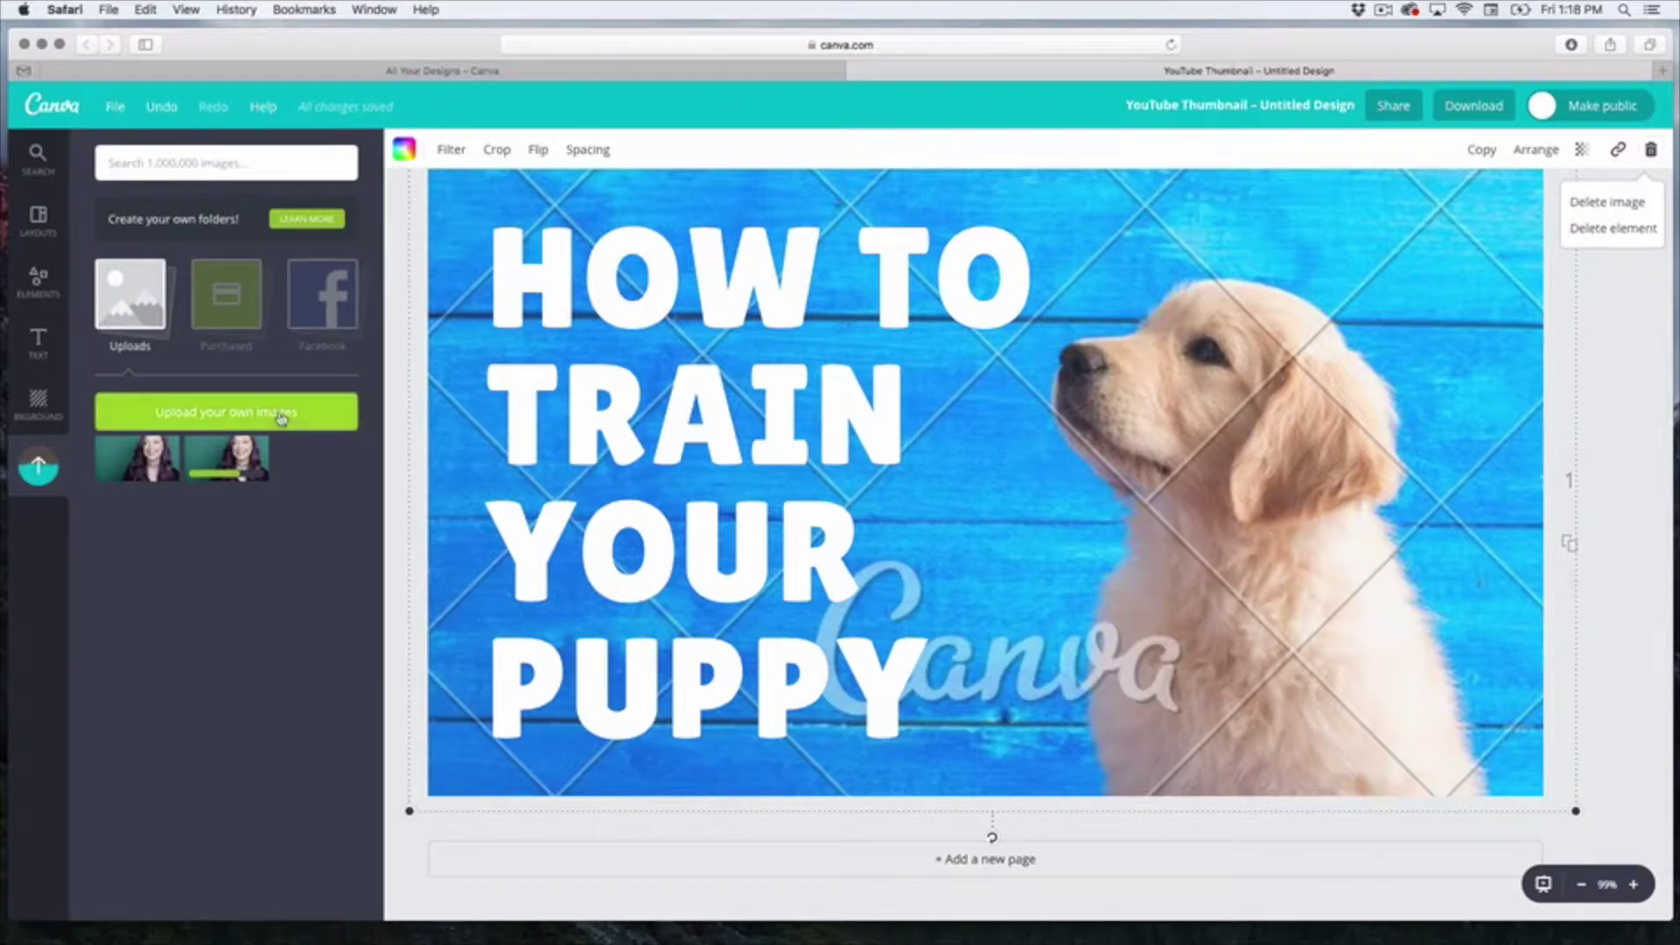
pyautogui.click(1614, 228)
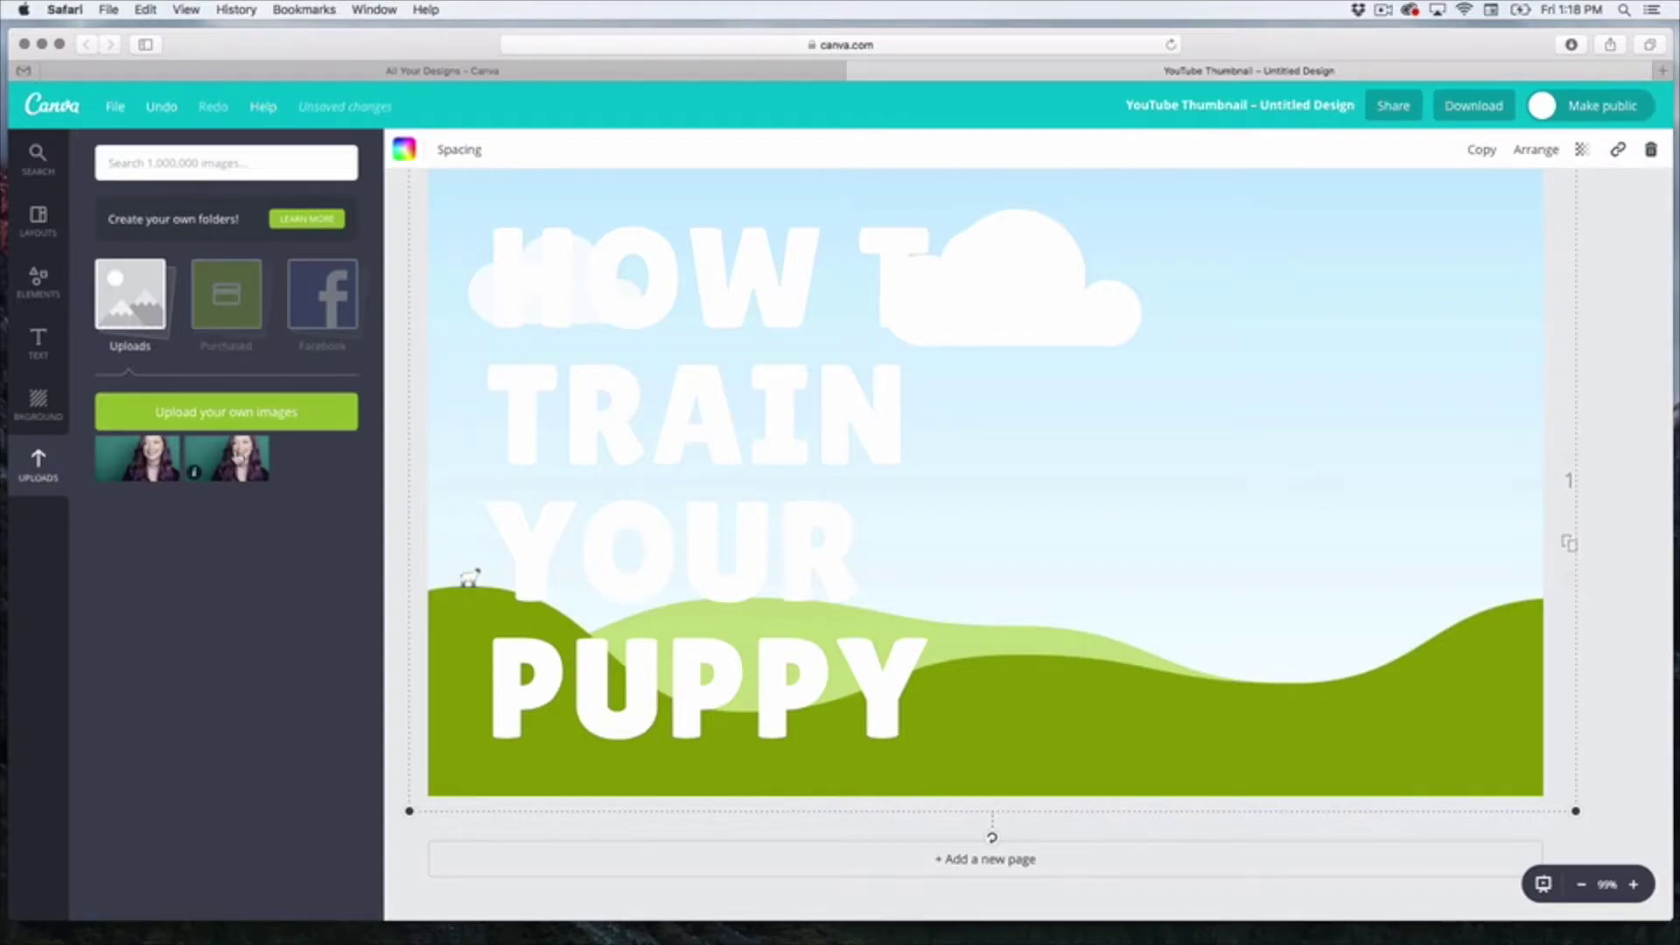
pyautogui.click(250, 449)
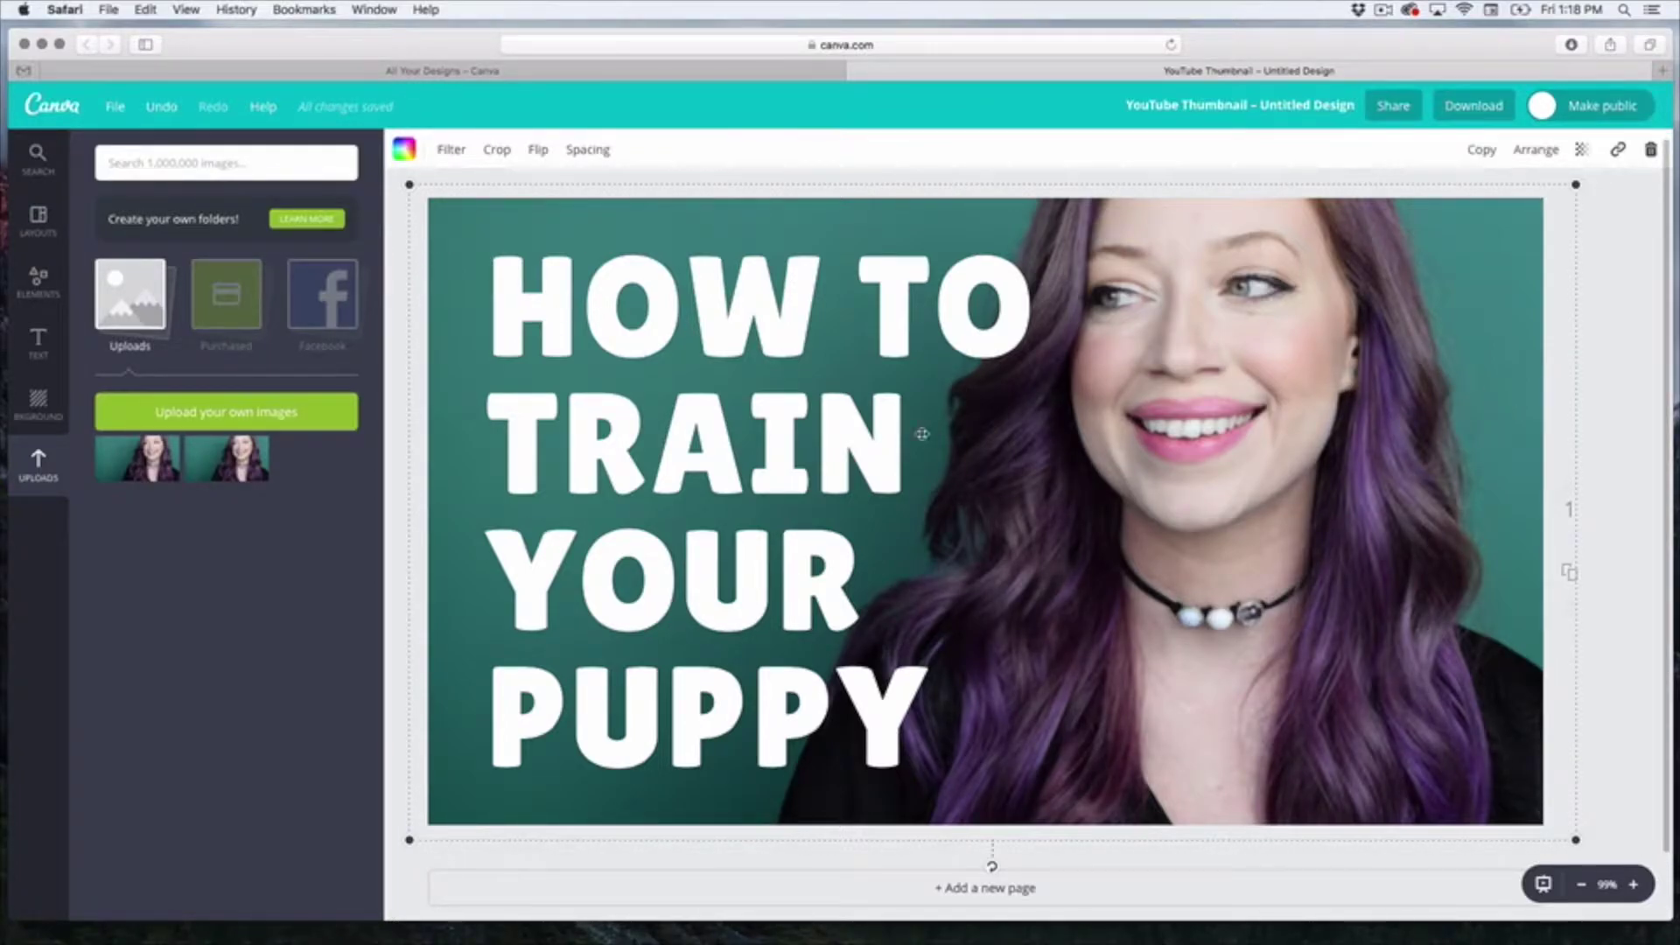
pyautogui.click(1613, 460)
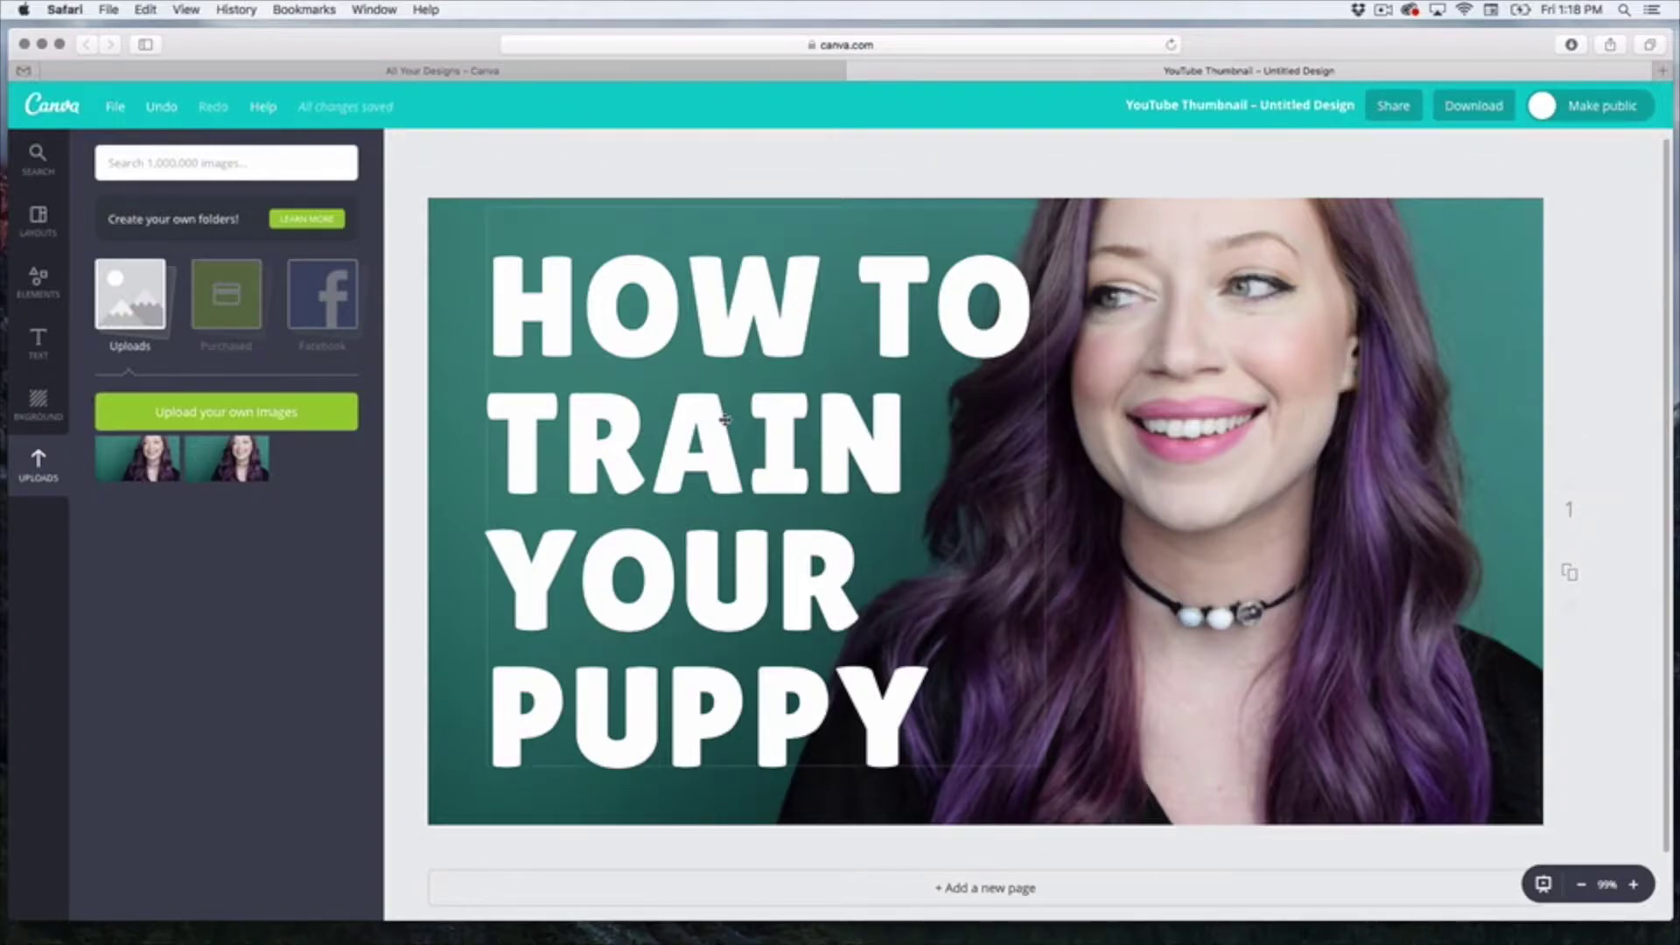
# - Replace the headline text with "PICK YOUR BEST BLOG NICHE"
pyautogui.click(764, 441)
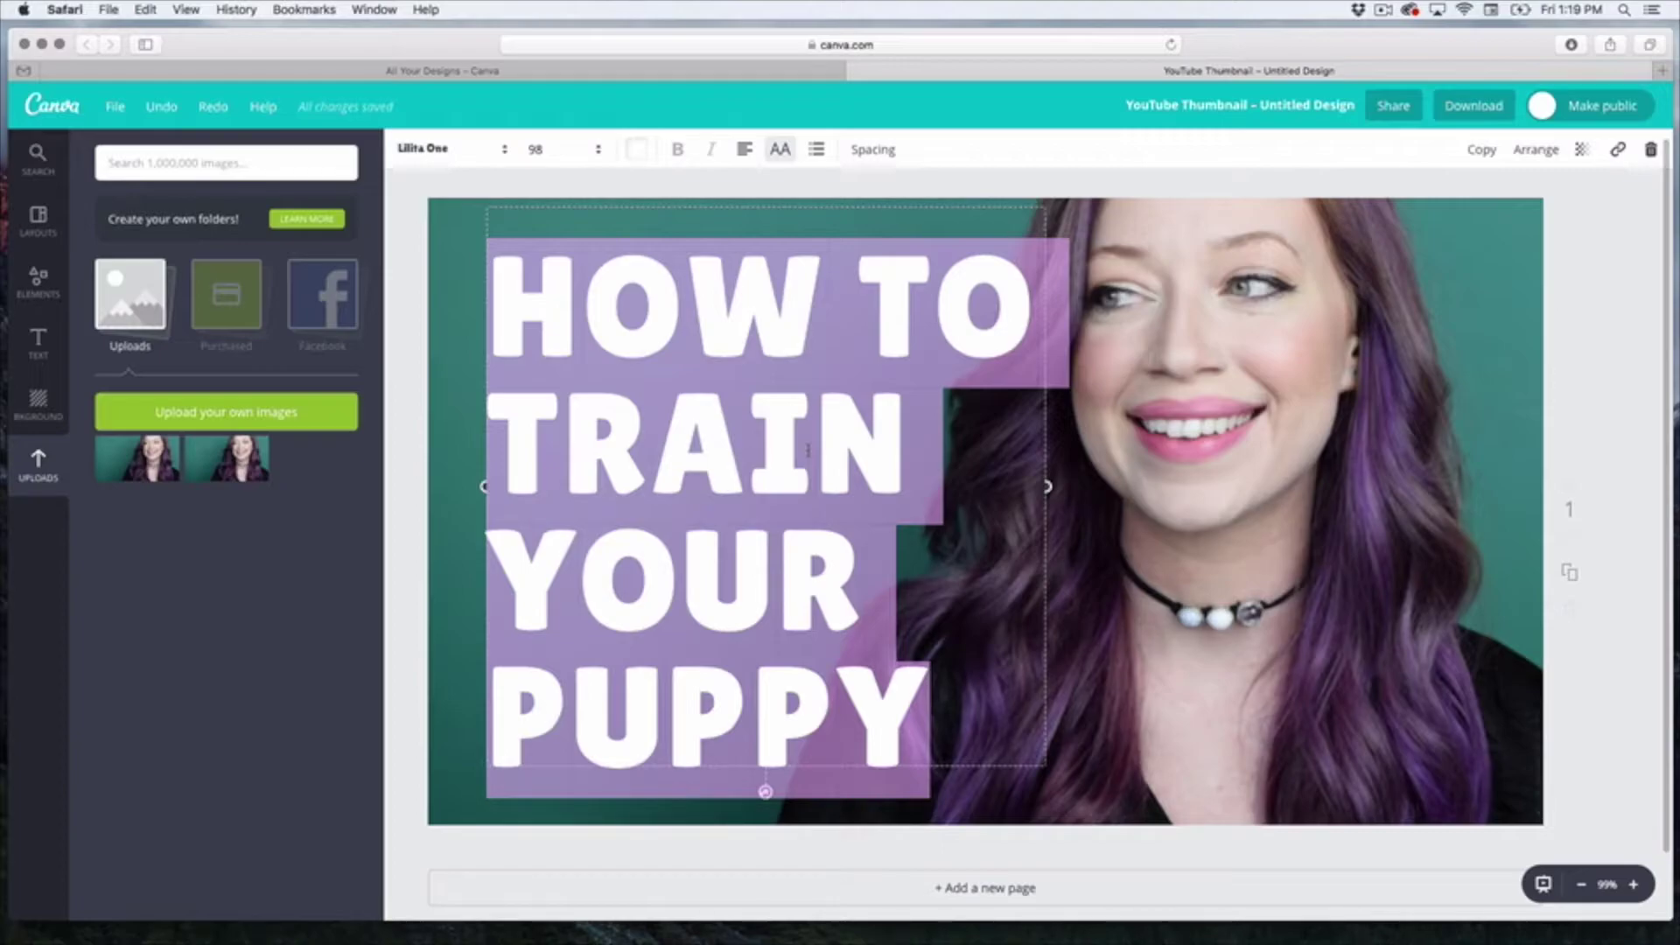
pyautogui.write('PIC')
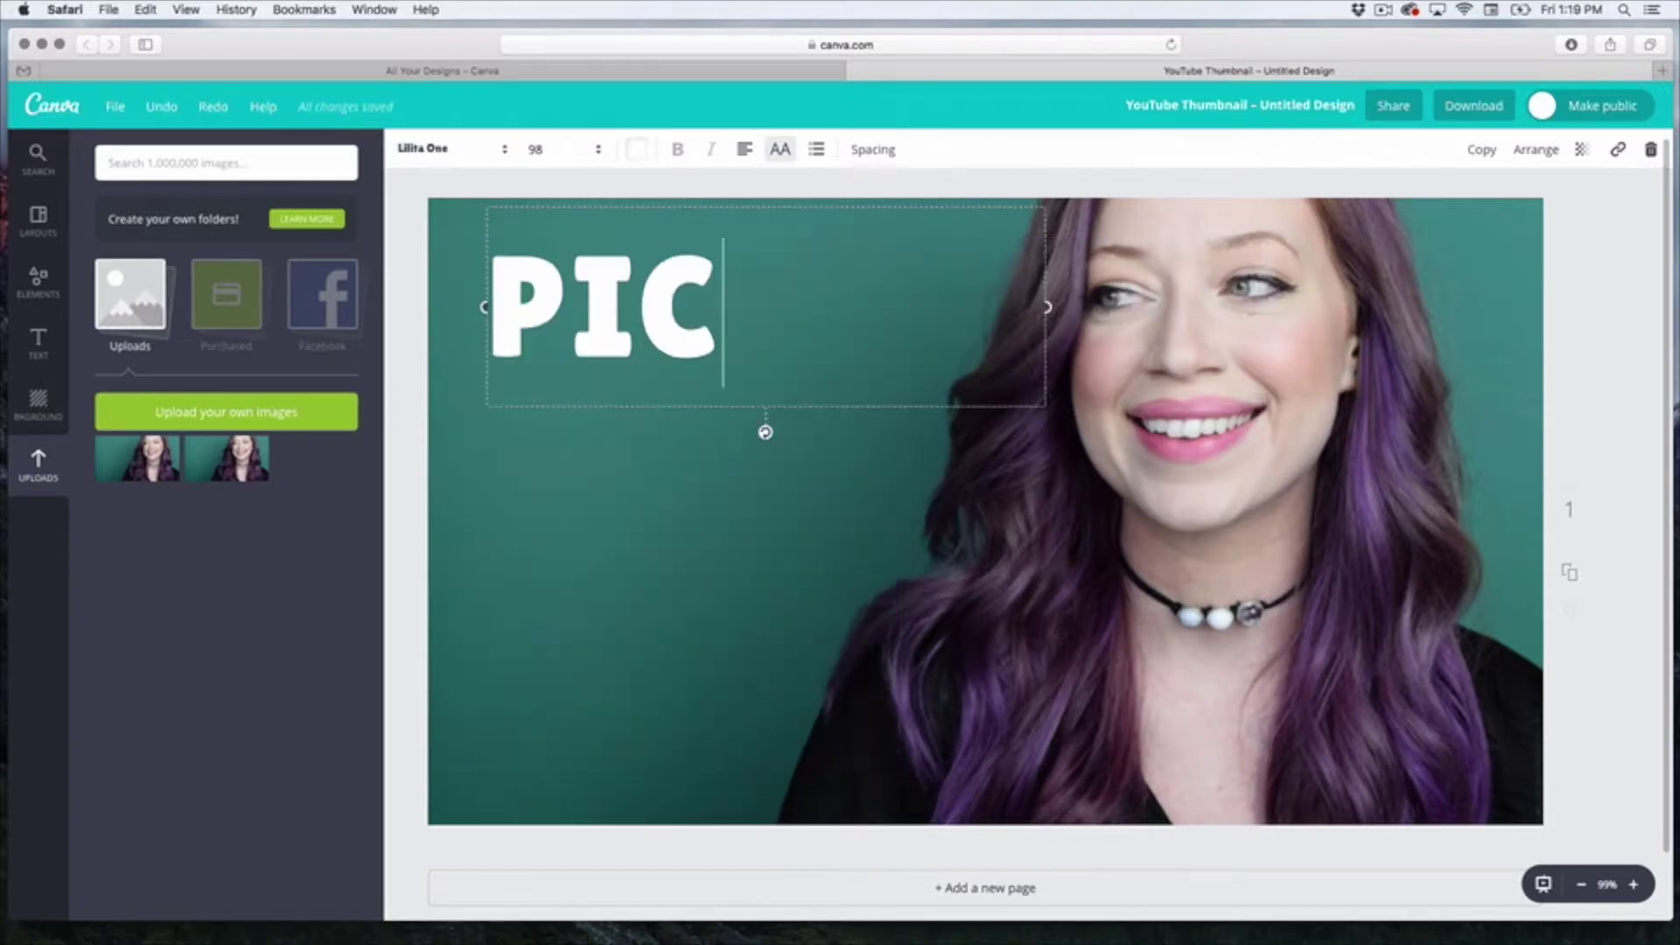
pyautogui.write('K YOUR BEST BLOG NICHE')
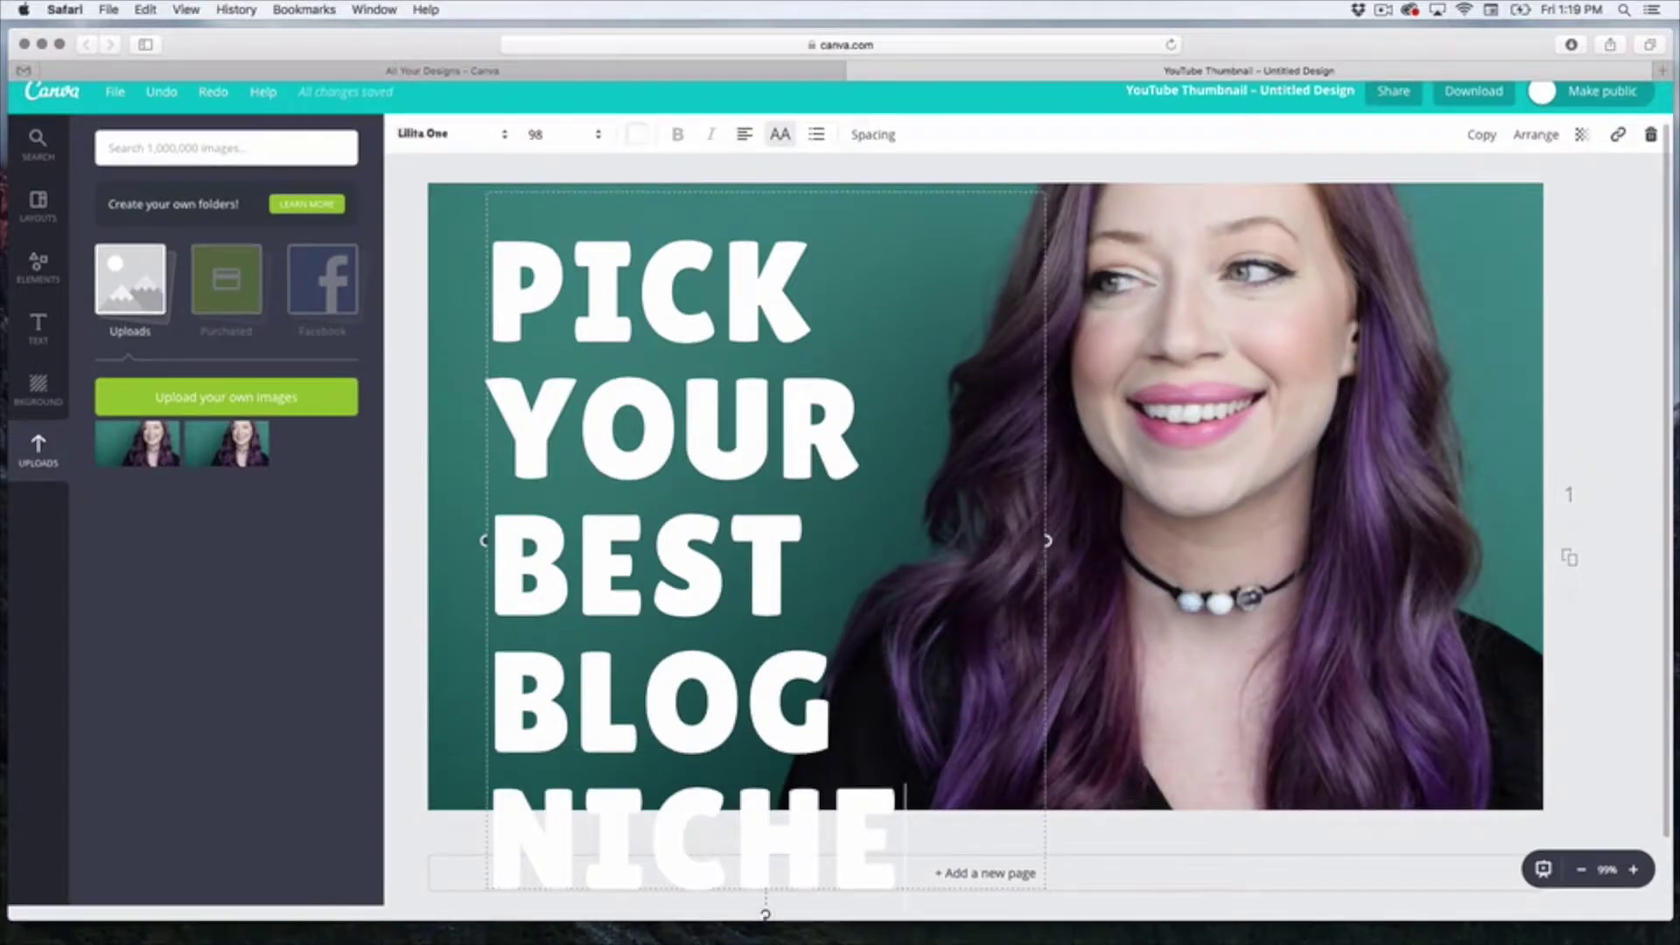
# - Change the font of the entire headline to Bebas Neue
pyautogui.moveTo(910, 812); pyautogui.dragTo(516, 302)
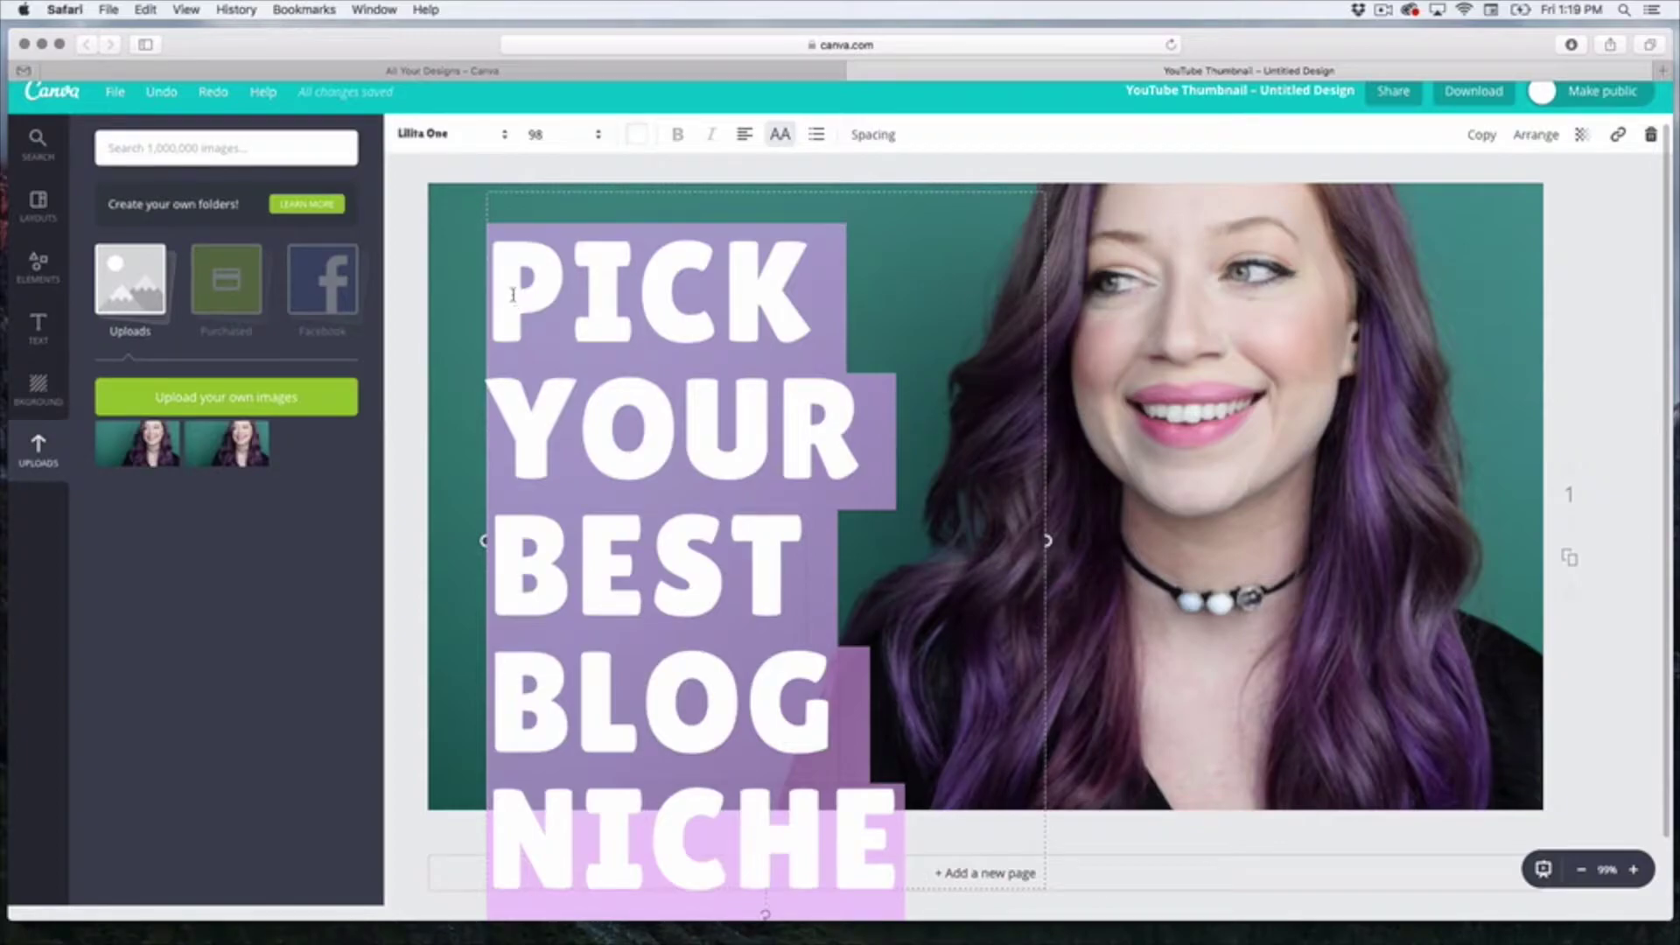
pyautogui.click(469, 138)
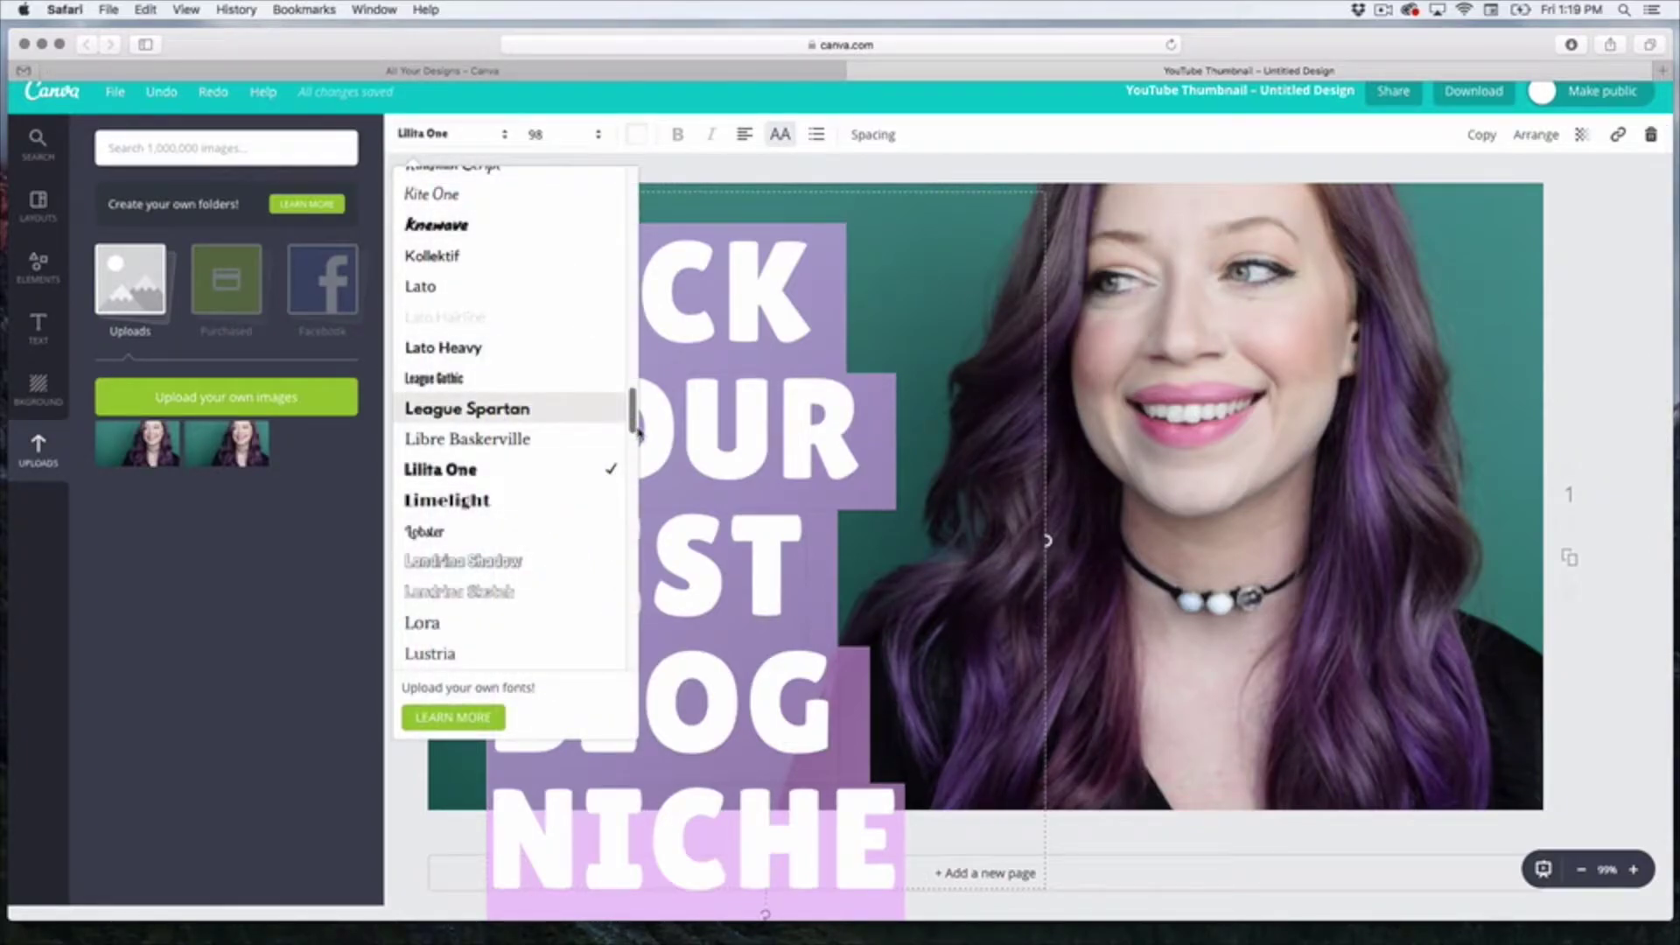
pyautogui.scroll(2, 637, 428)
pyautogui.moveTo(636, 429); pyautogui.dragTo(639, 232)
pyautogui.scroll(-5, 442, 438)
pyautogui.click(455, 473)
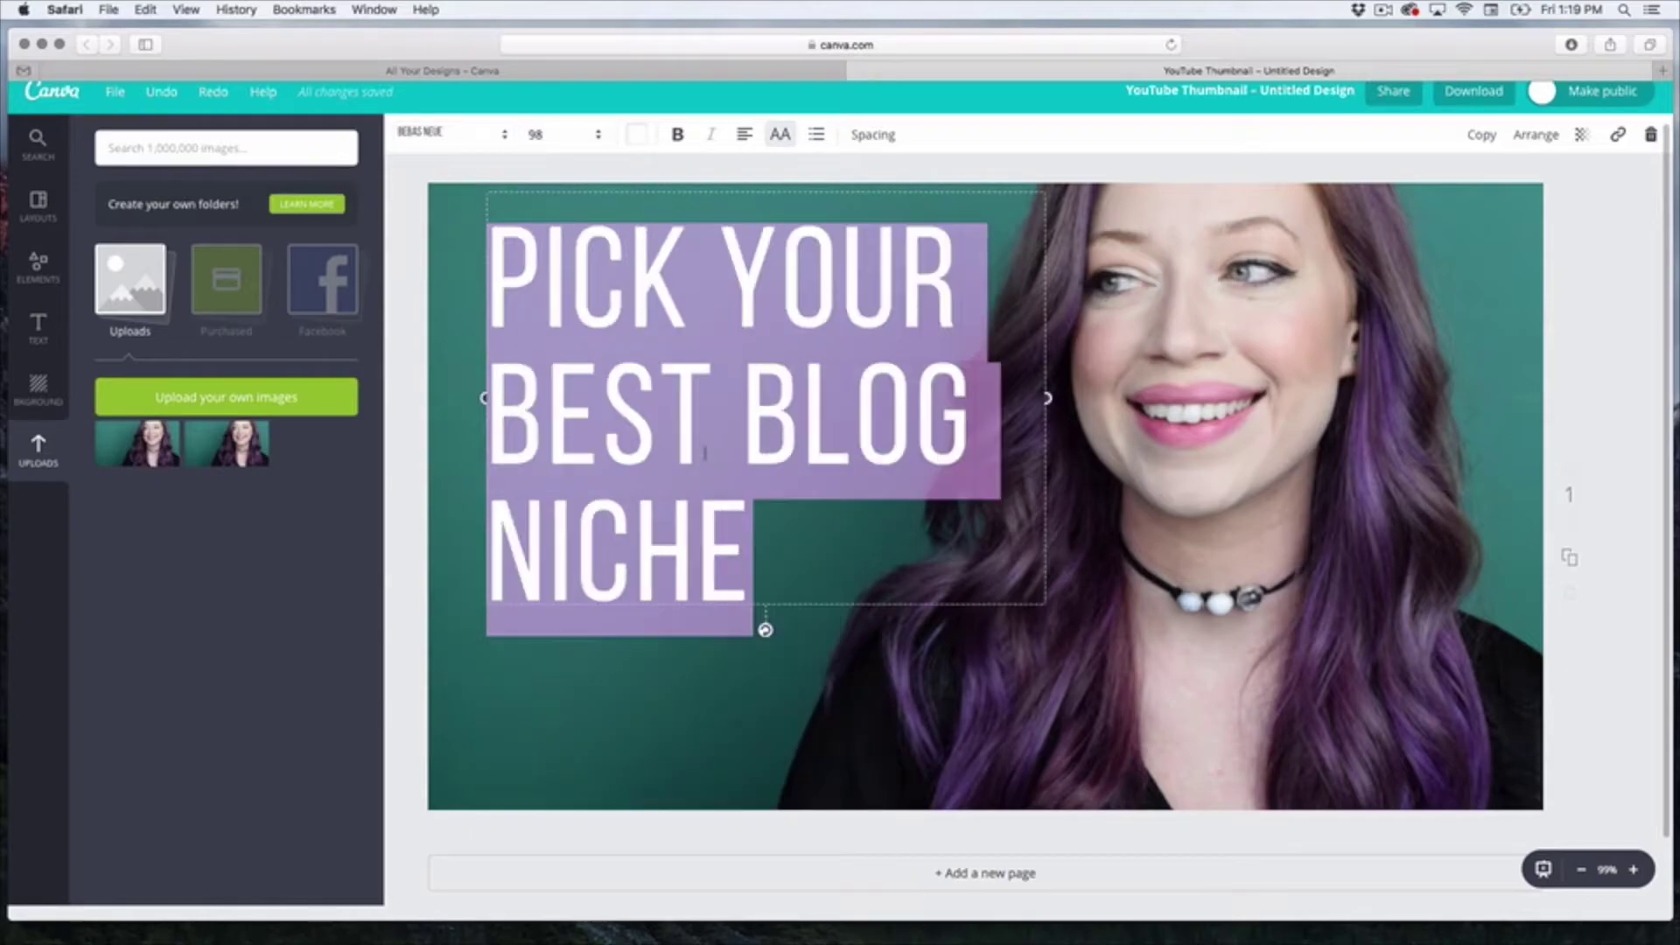
# - Make the headline bold and set its letter spacing to 50
pyautogui.click(680, 137)
pyautogui.click(875, 137)
pyautogui.moveTo(979, 197); pyautogui.dragTo(981, 199)
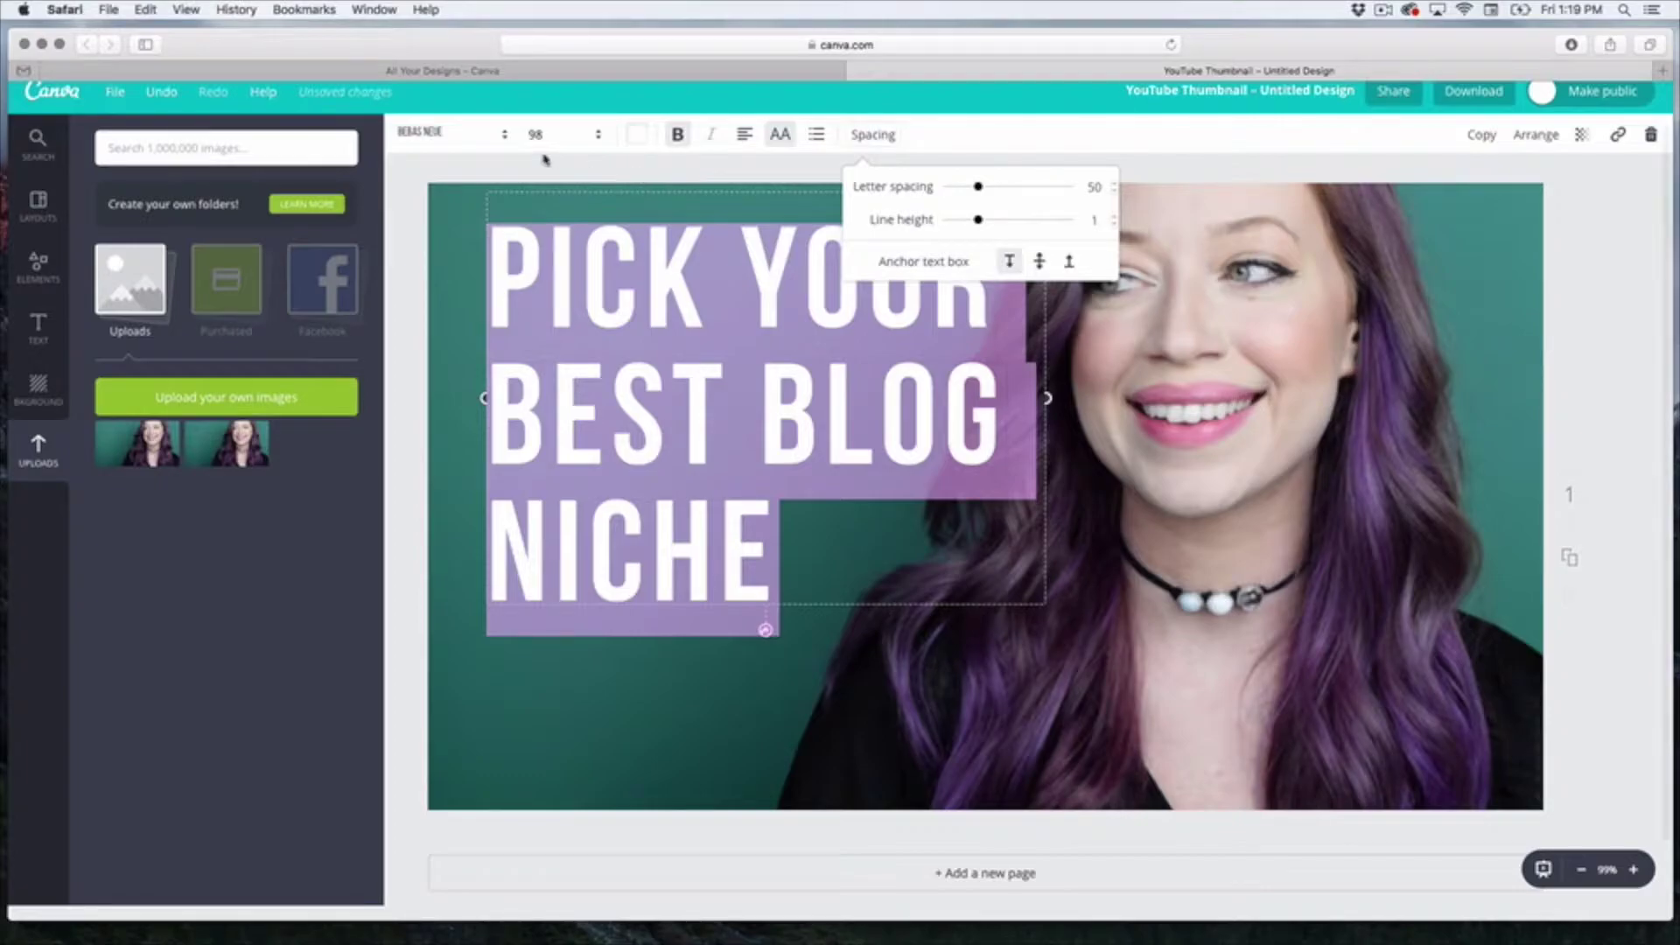
# - Set the headline's font size to 120
pyautogui.click(536, 135)
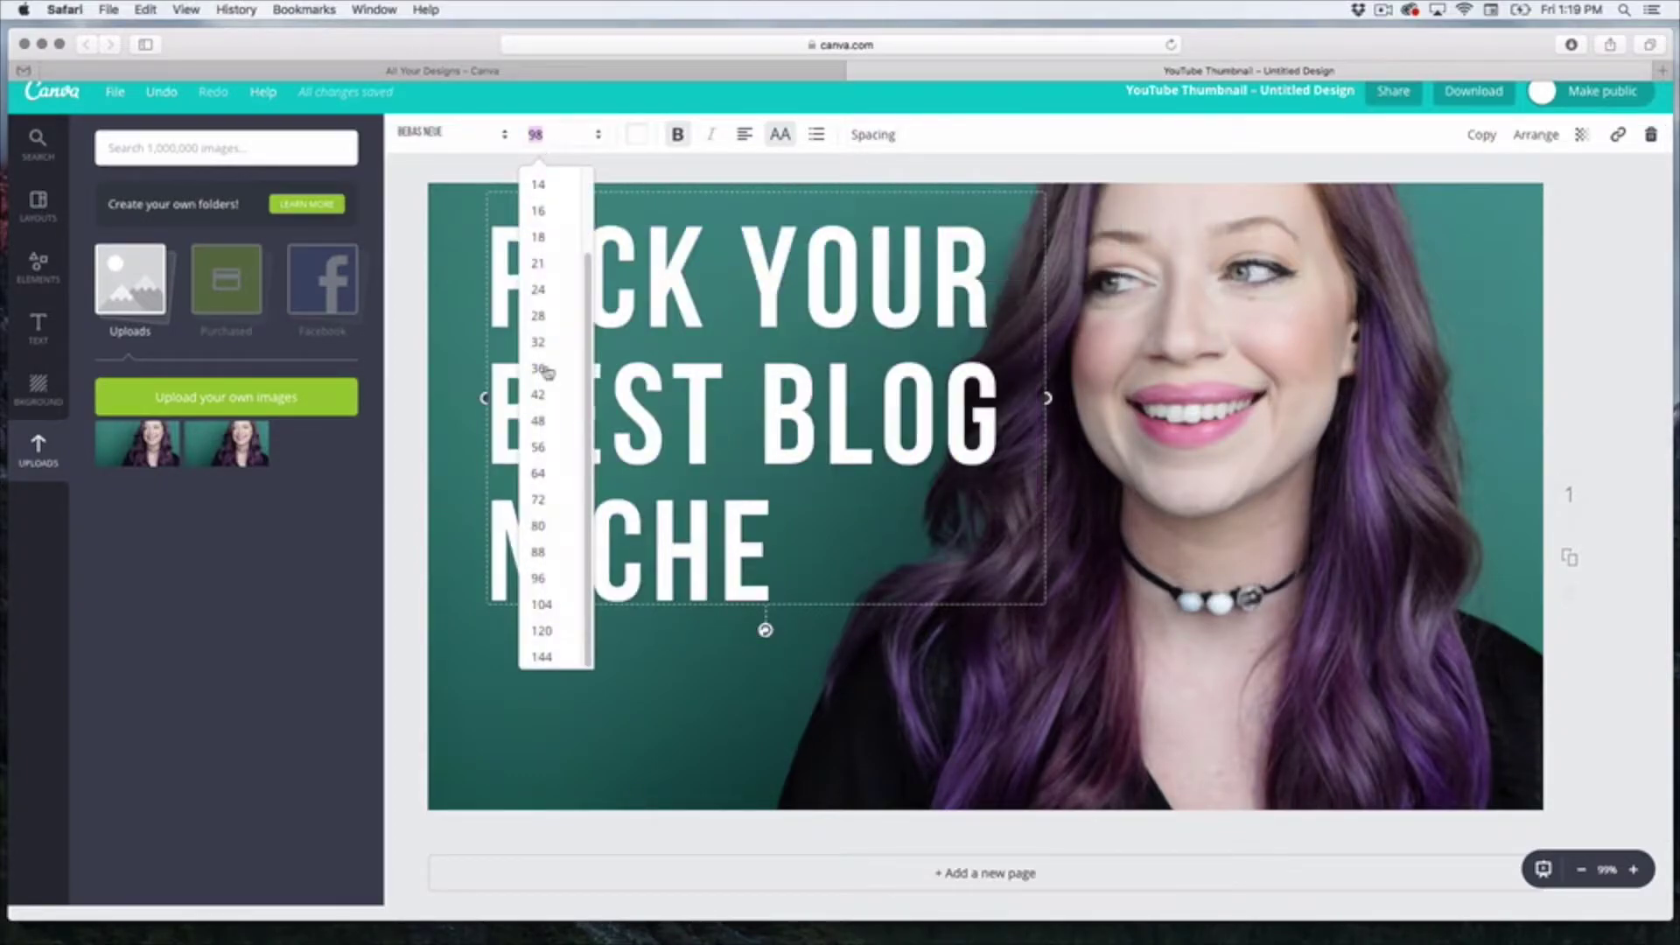
pyautogui.click(544, 603)
pyautogui.click(574, 136)
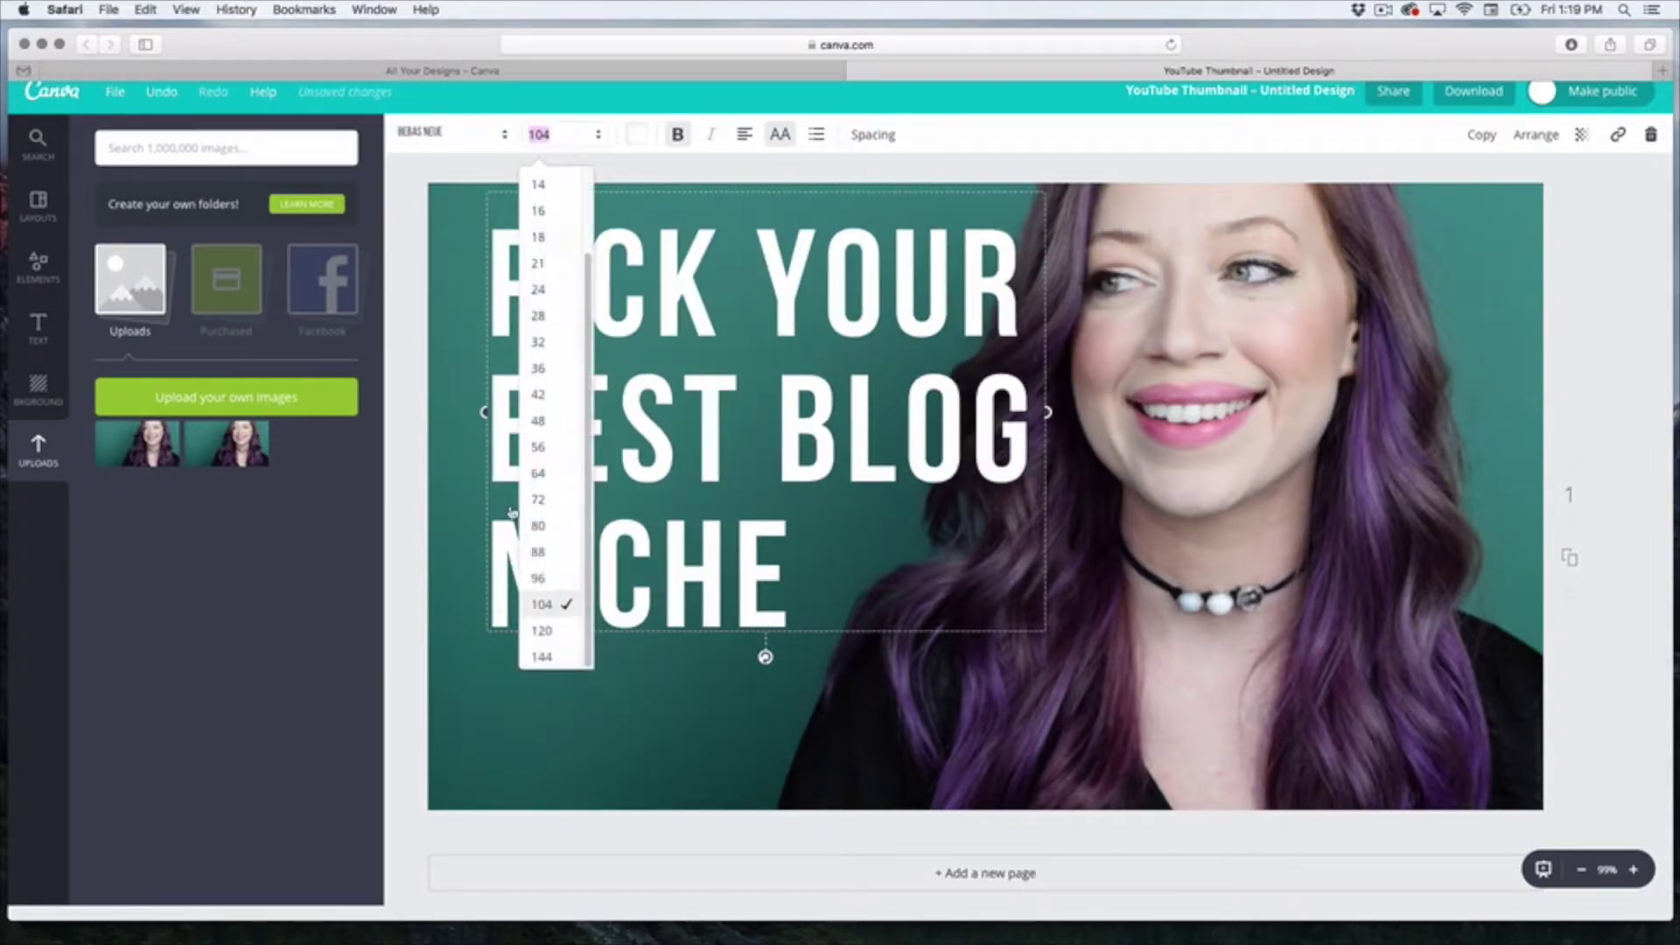
pyautogui.click(543, 630)
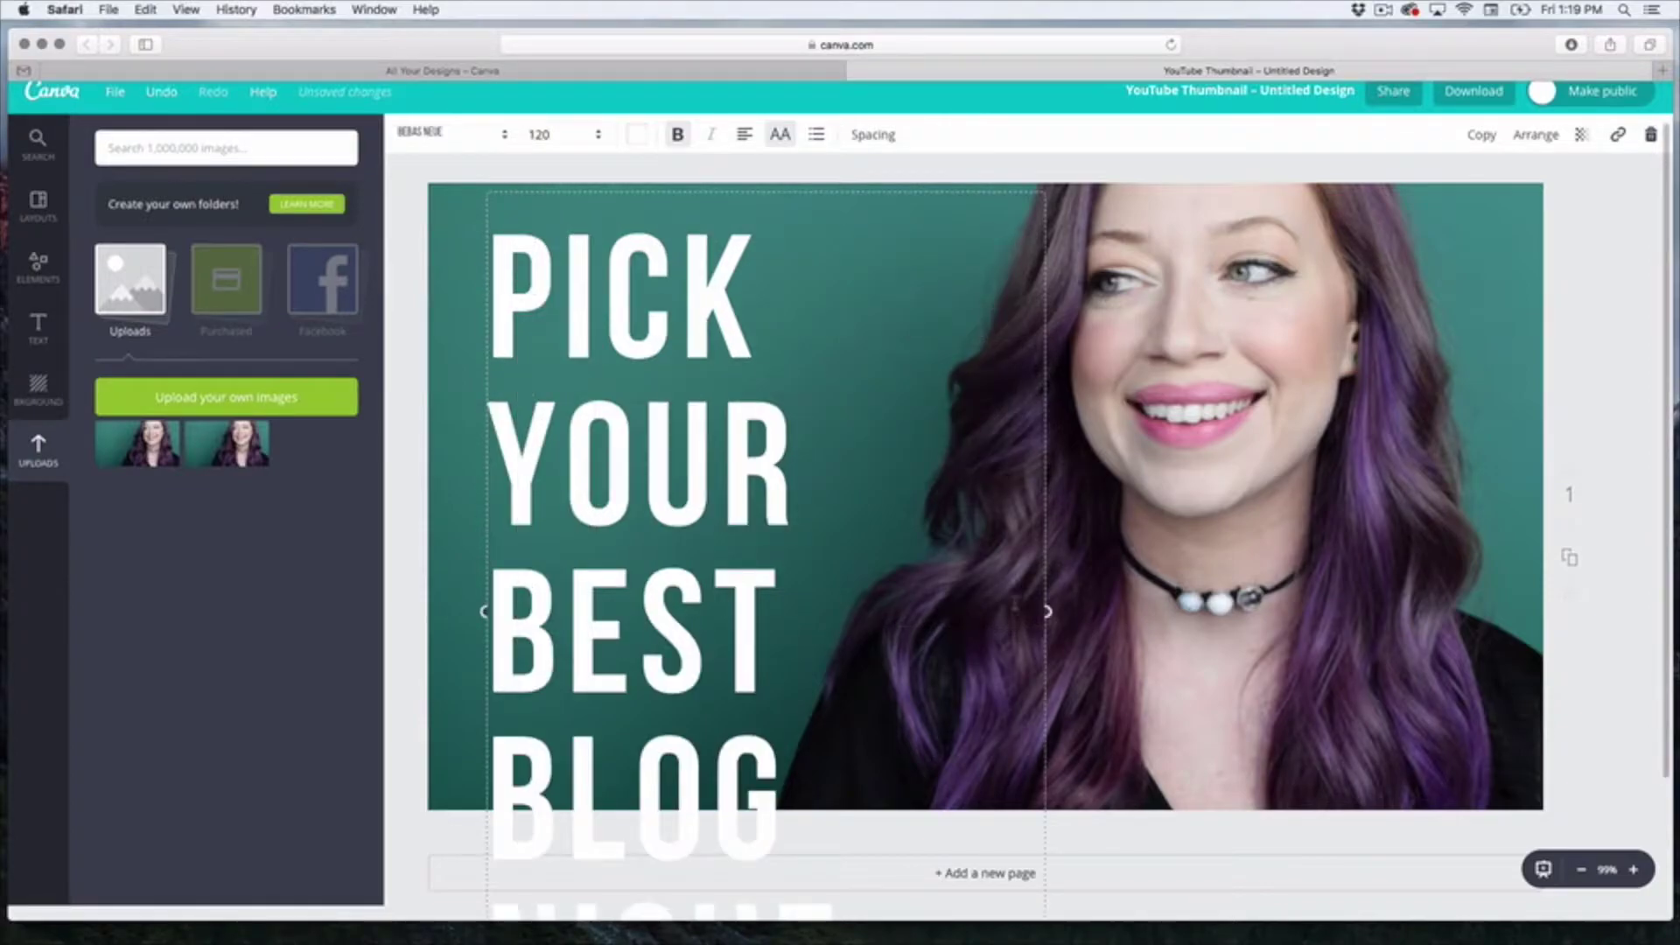
# - Widen the headline's text box so the words wrap onto three lines, and tilt it upward to the right
pyautogui.moveTo(1046, 611); pyautogui.dragTo(1184, 610)
pyautogui.moveTo(833, 723); pyautogui.dragTo(888, 751)
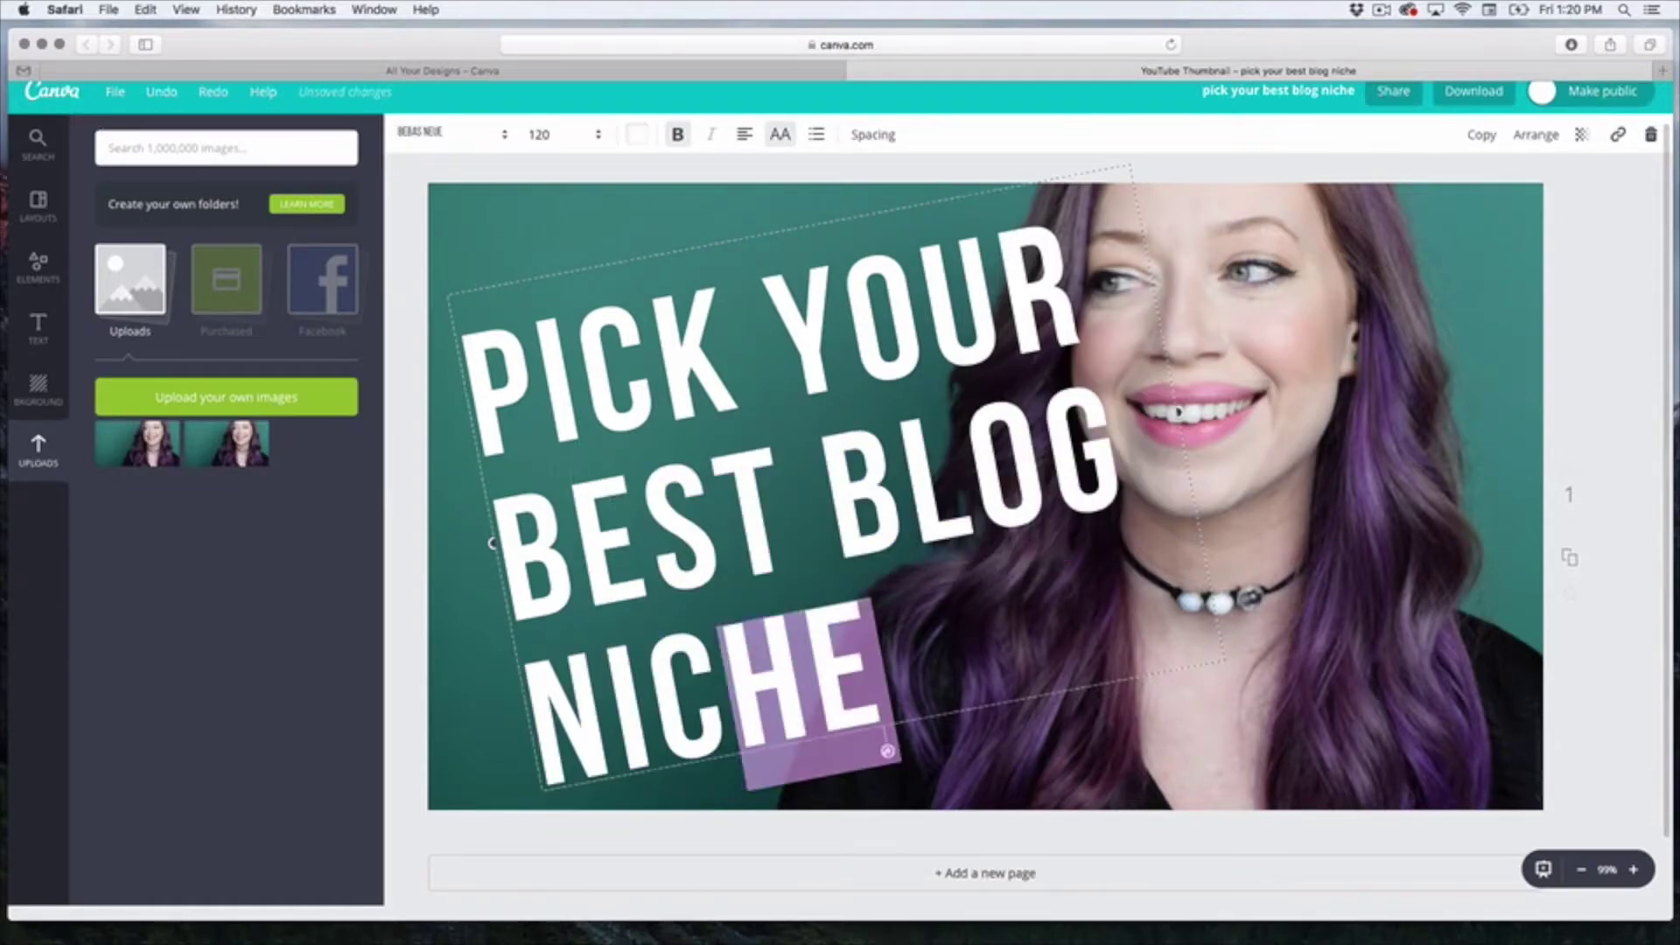
# - Set the tilted headline's font size to 110 and nudge it slightly left, clear of the face
pyautogui.click(574, 143)
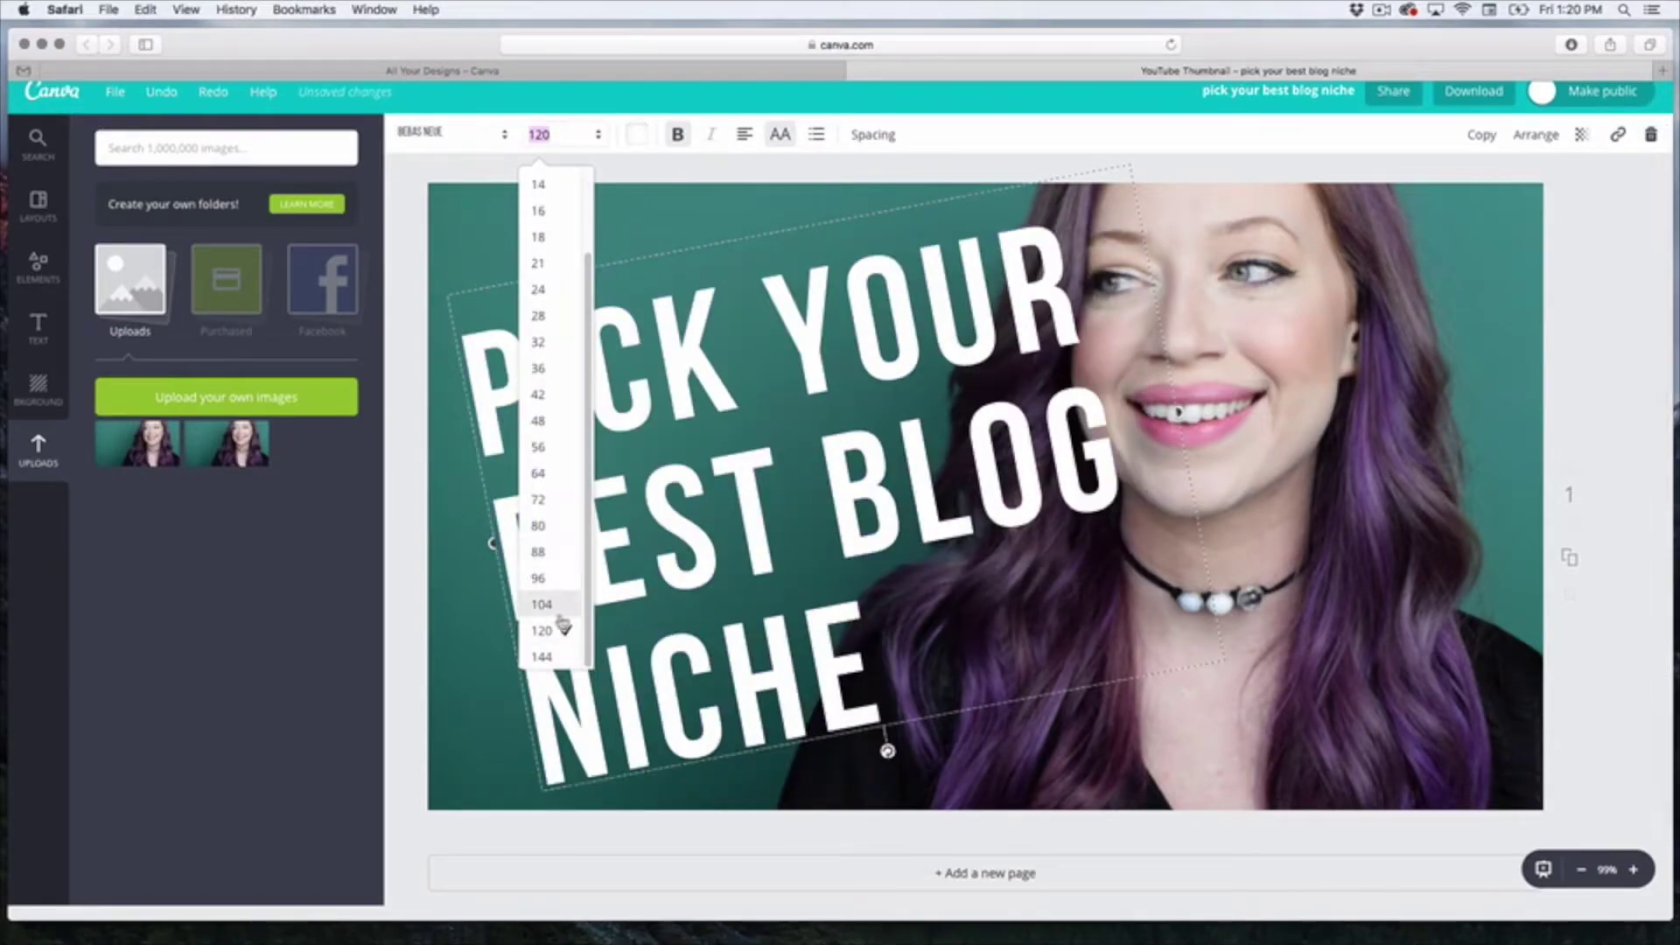
pyautogui.write('110')
pyautogui.press('Return')
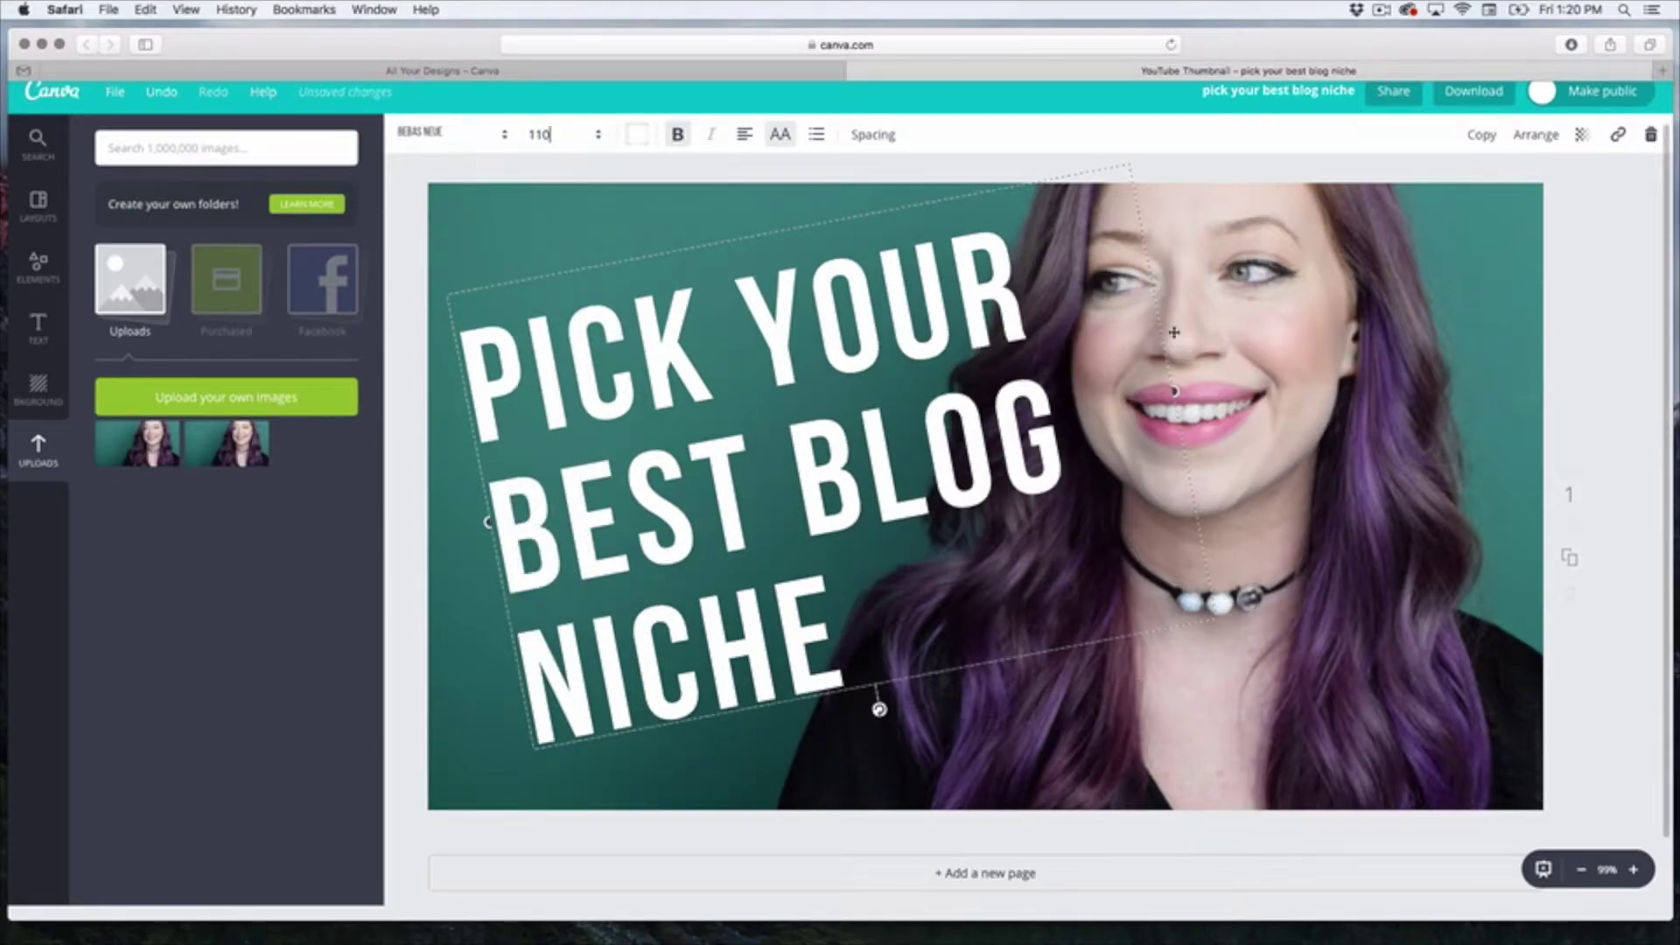
pyautogui.click(1608, 385)
pyautogui.moveTo(804, 467); pyautogui.dragTo(790, 471)
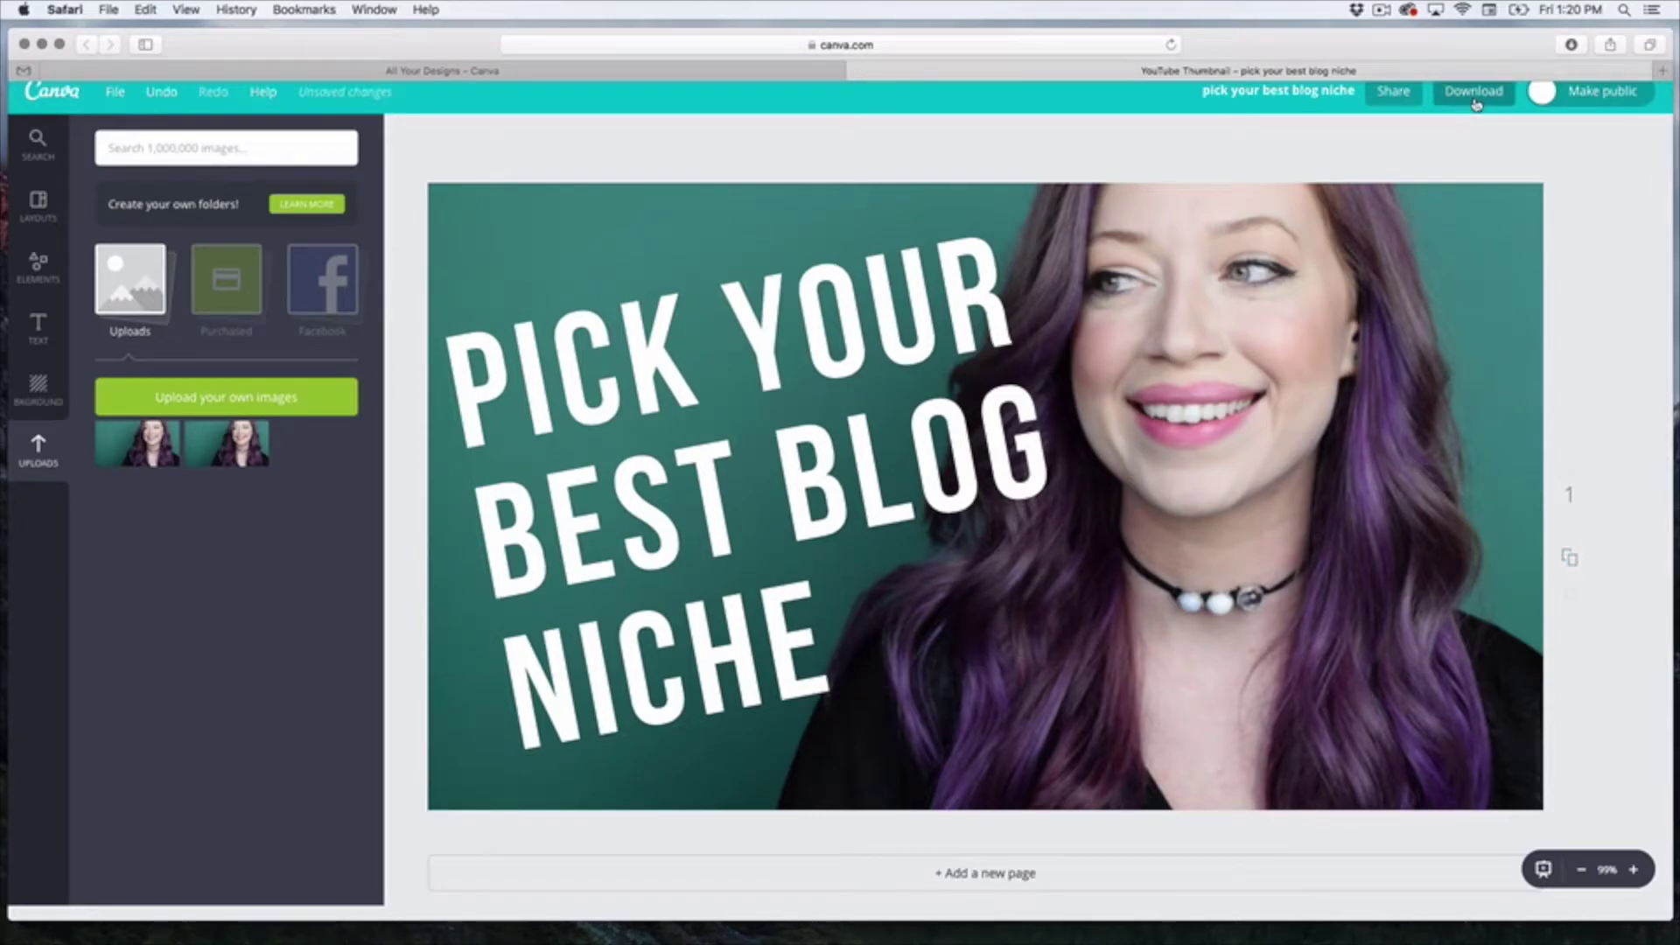
# - Duplicate the tilted headline and shift the copy left so it overlaps just below the original
pyautogui.click(636, 374)
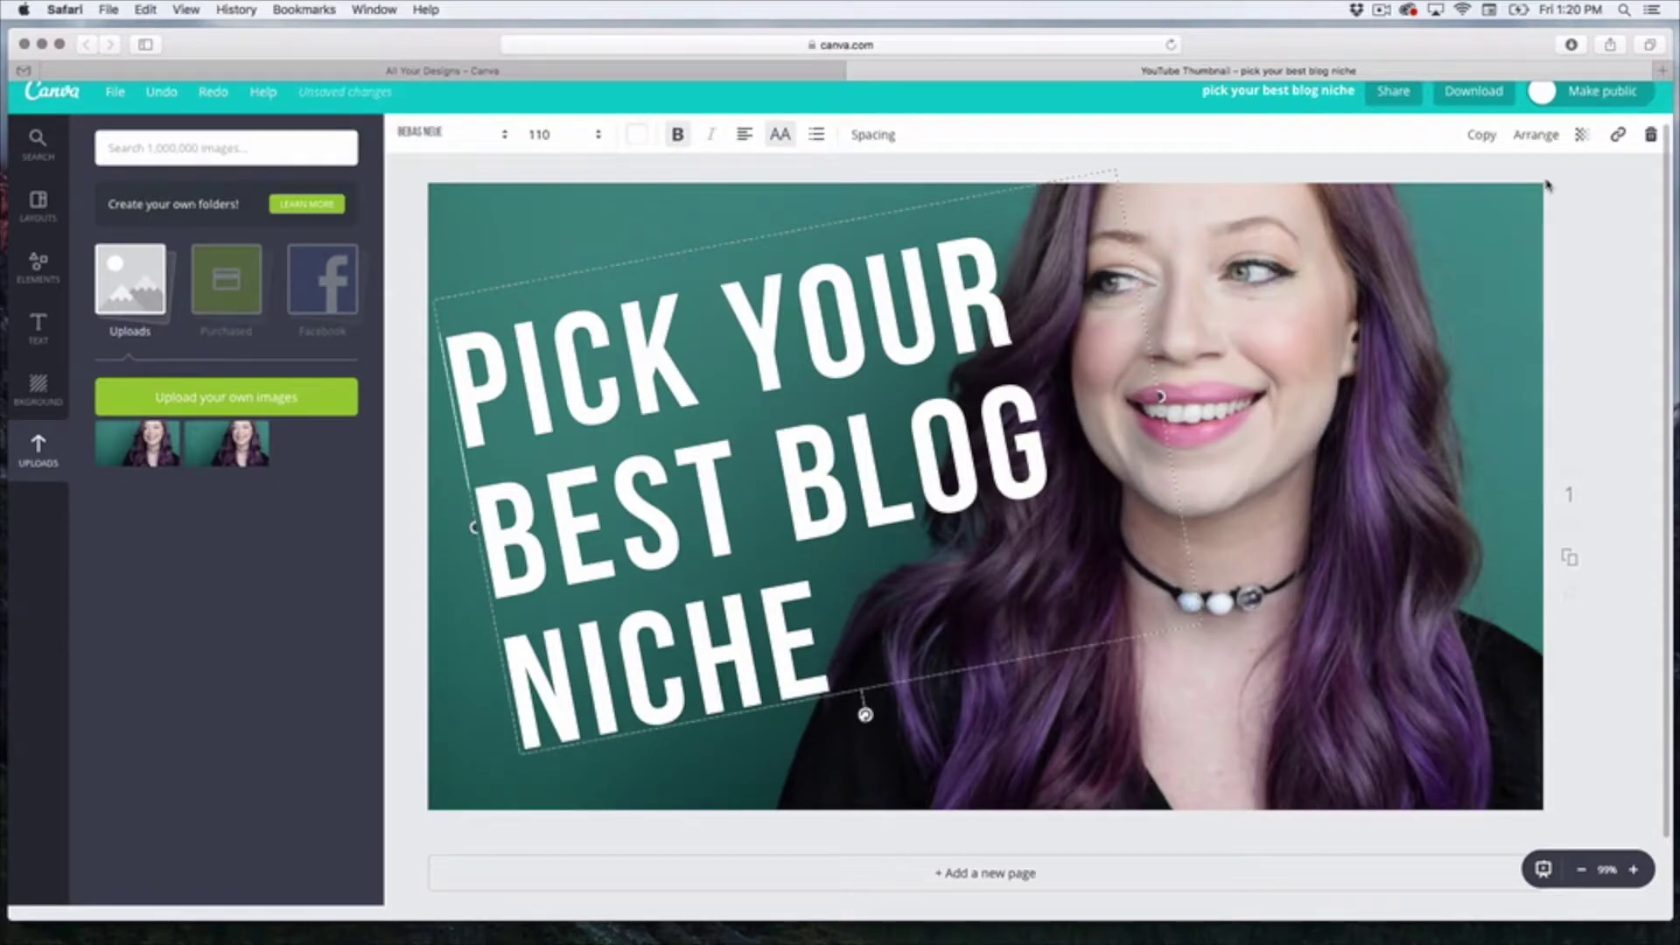
pyautogui.click(1482, 137)
pyautogui.moveTo(891, 740)
pyautogui.mouseDown()
pyautogui.moveTo(863, 735)
pyautogui.moveTo(907, 750)
pyautogui.moveTo(832, 753)
pyautogui.moveTo(929, 803)
pyautogui.moveTo(927, 753)
pyautogui.moveTo(849, 733)
pyautogui.moveTo(872, 743)
pyautogui.mouseUp()
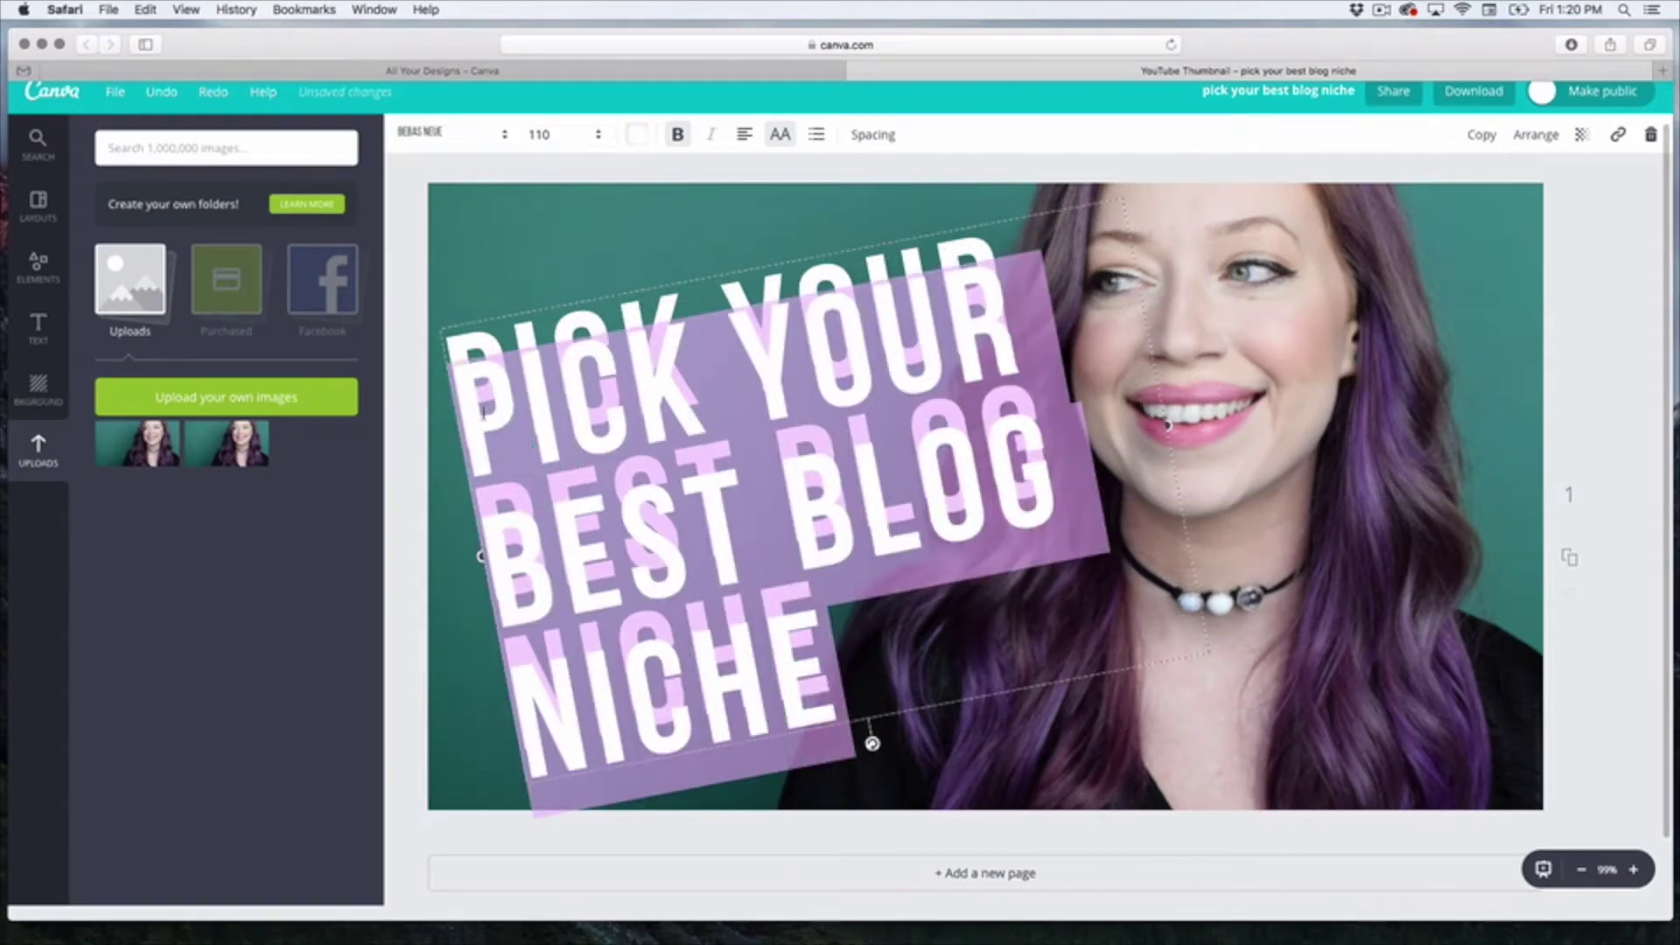
# - Color the duplicated headline dark gray from the default palette
pyautogui.click(637, 134)
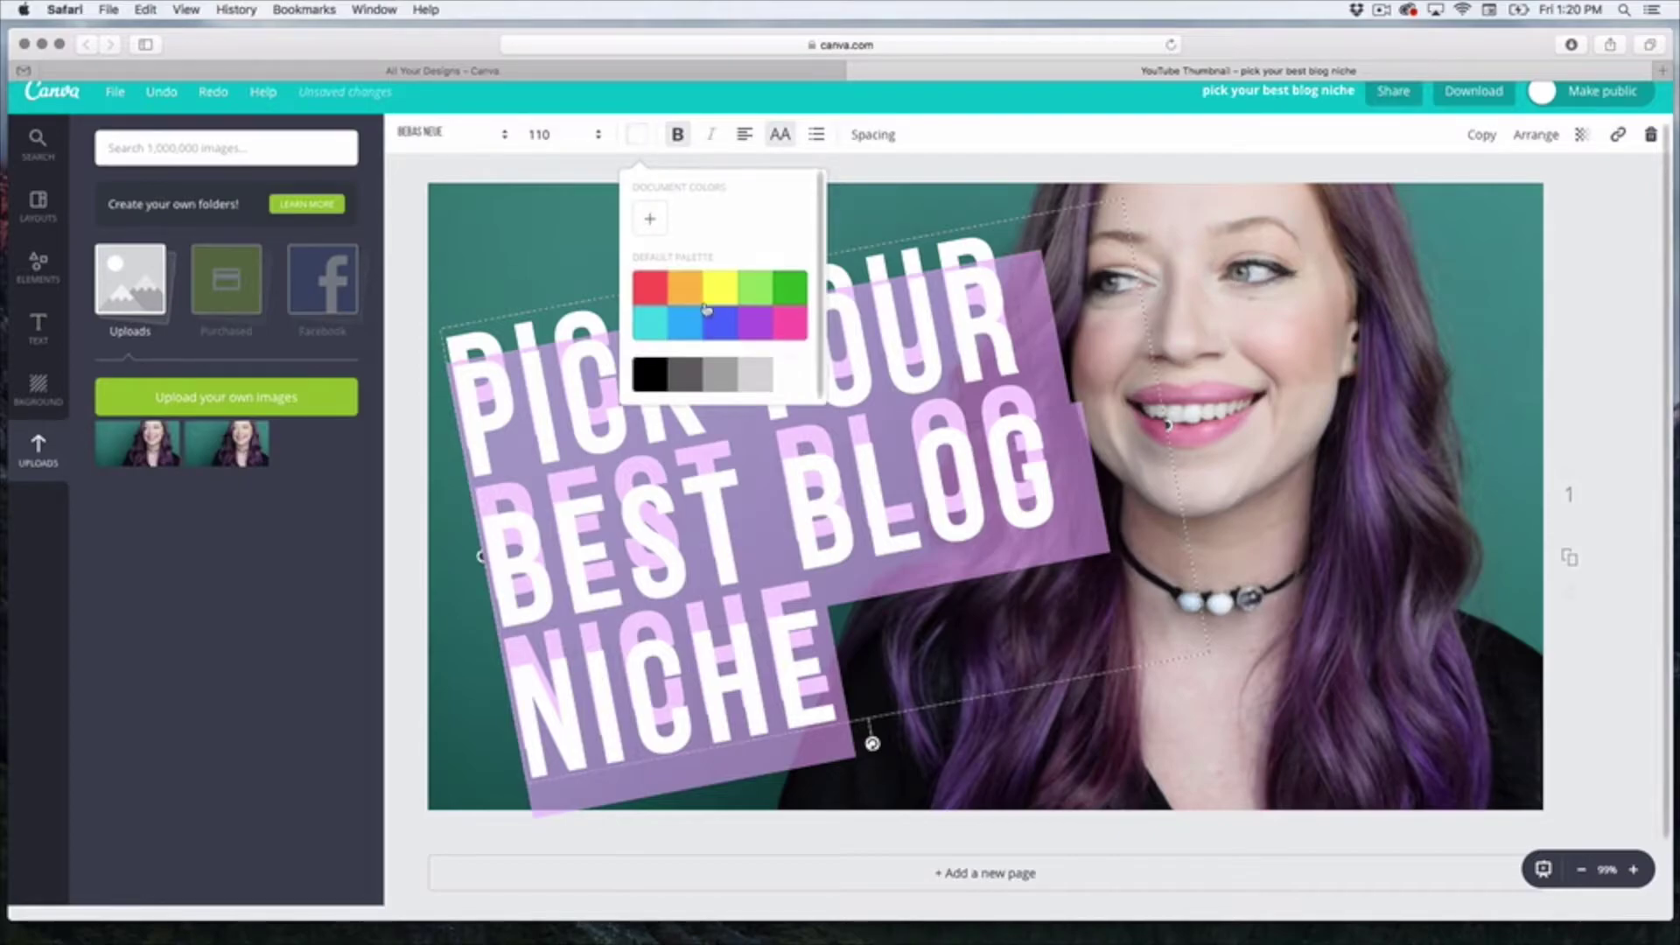
pyautogui.click(700, 382)
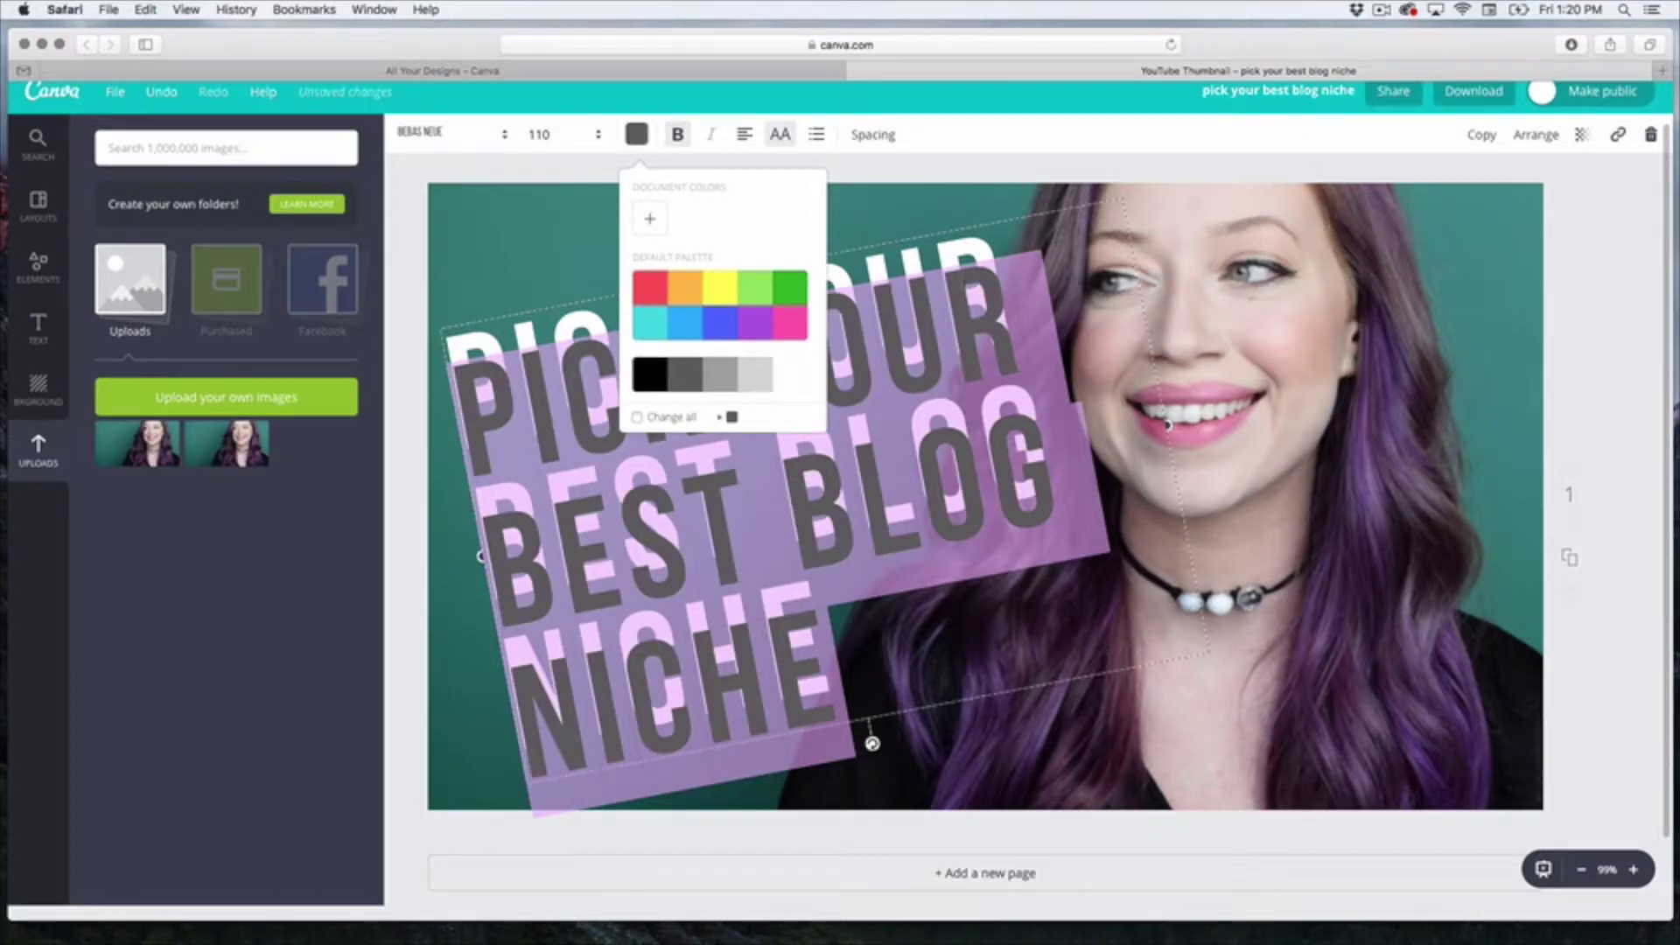
pyautogui.click(930, 187)
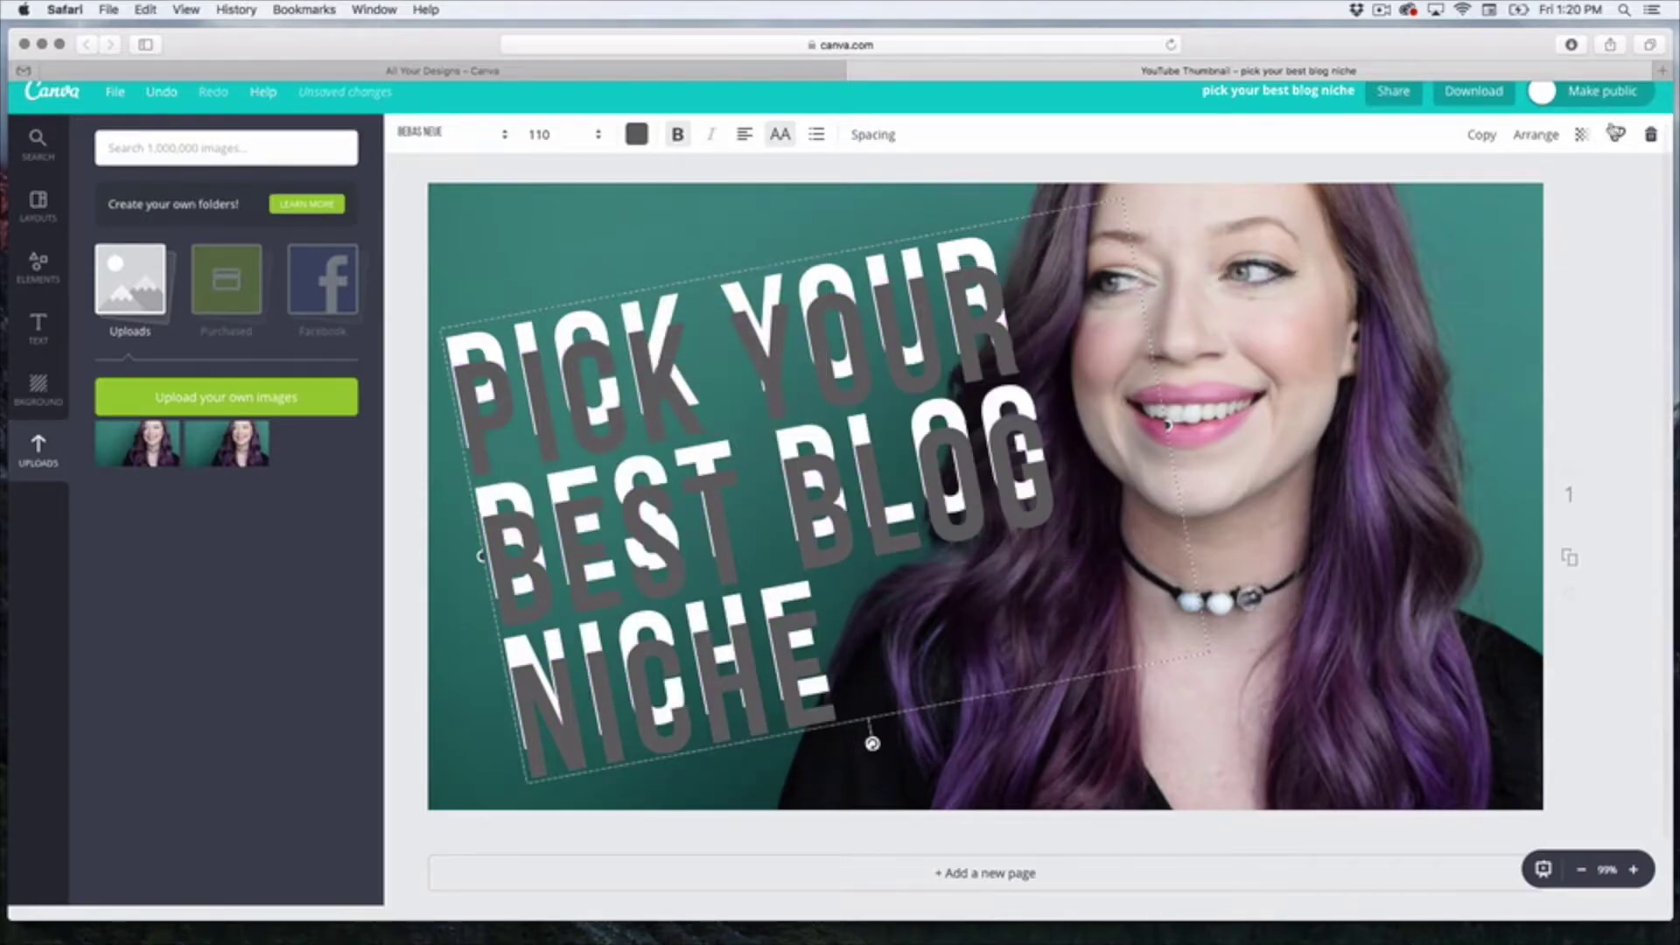
# - Send the gray headline copy behind the white headline and nudge it up so only a narrow shadow edge shows
pyautogui.click(1537, 140)
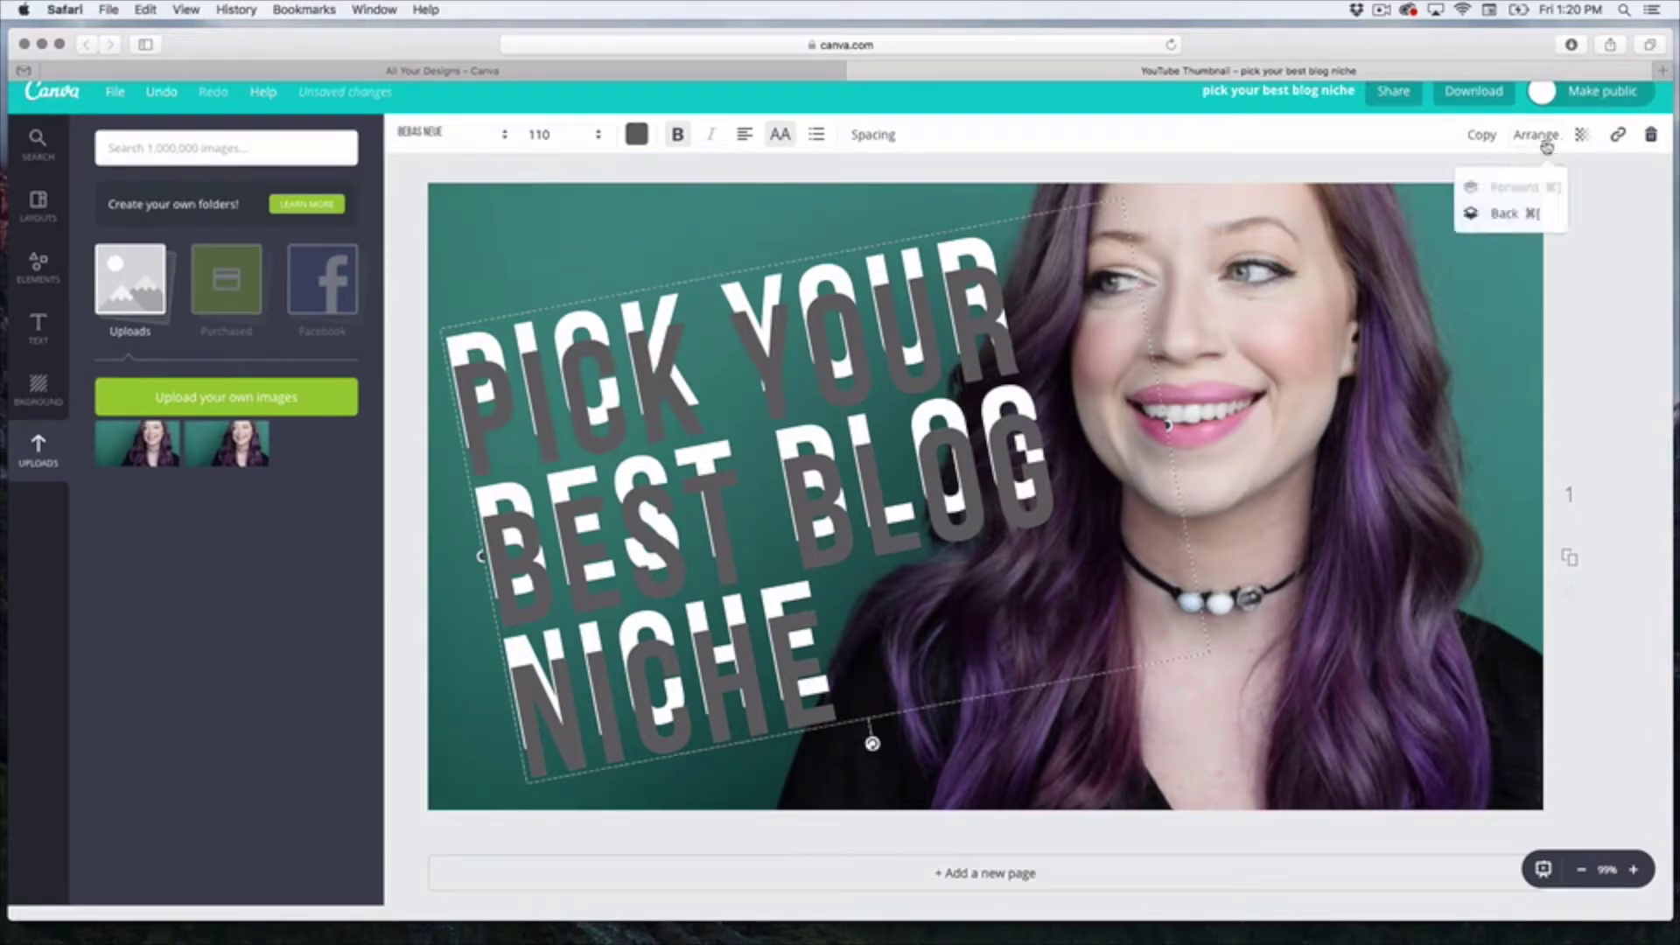
pyautogui.click(1503, 216)
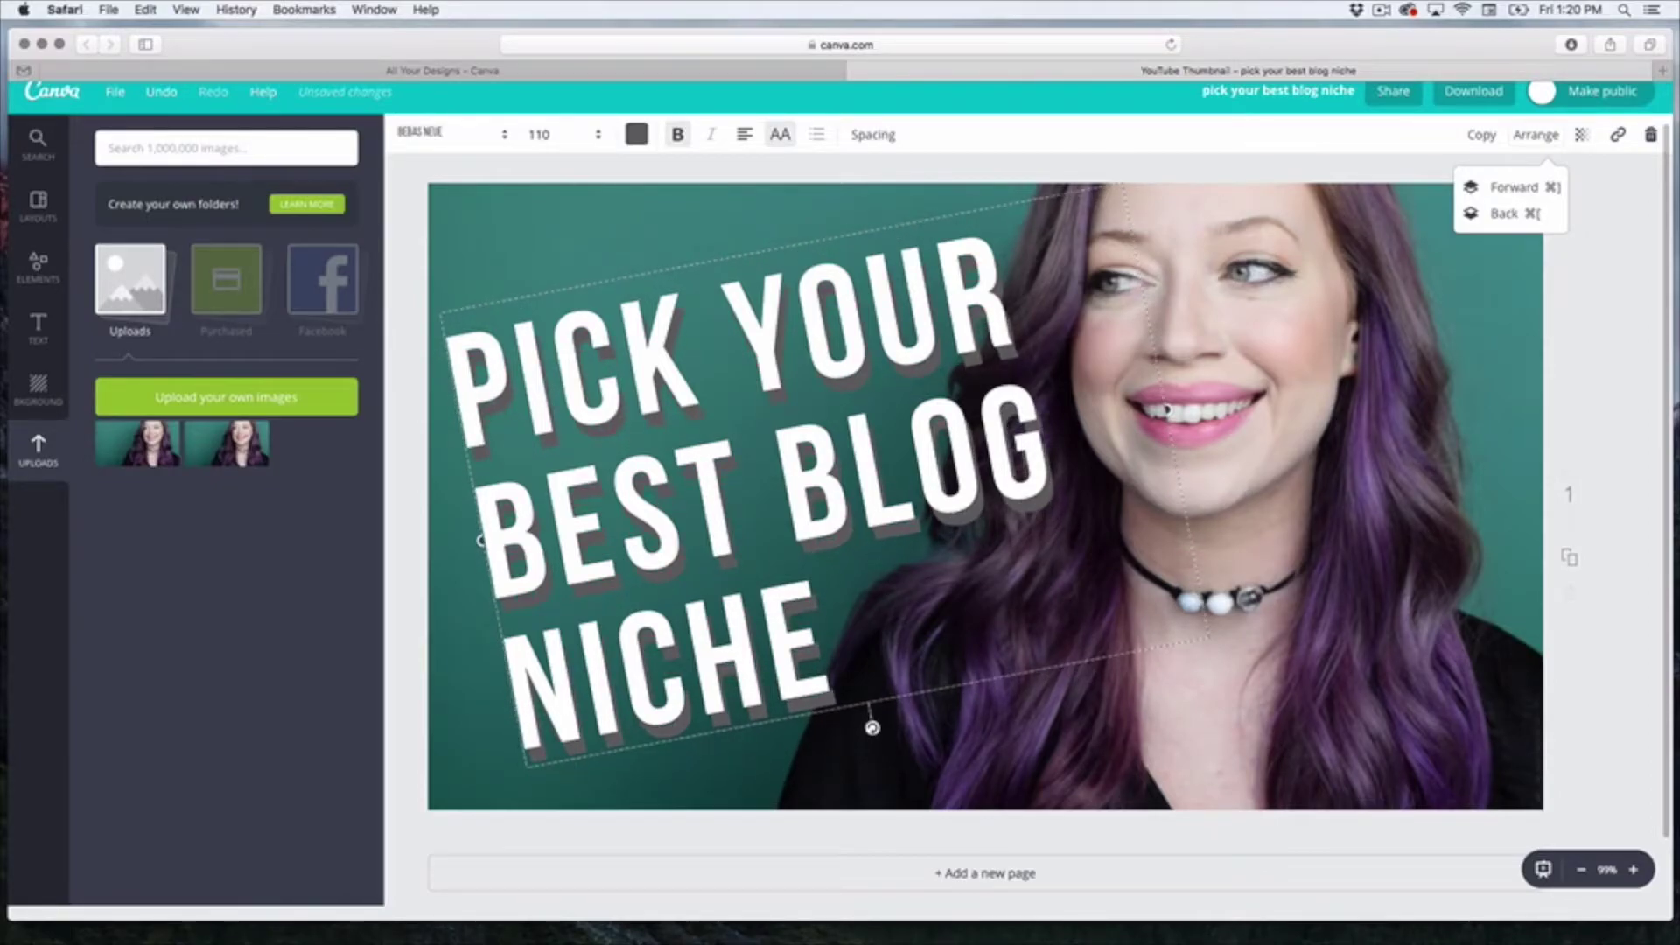
pyautogui.moveTo(872, 725); pyautogui.dragTo(872, 722)
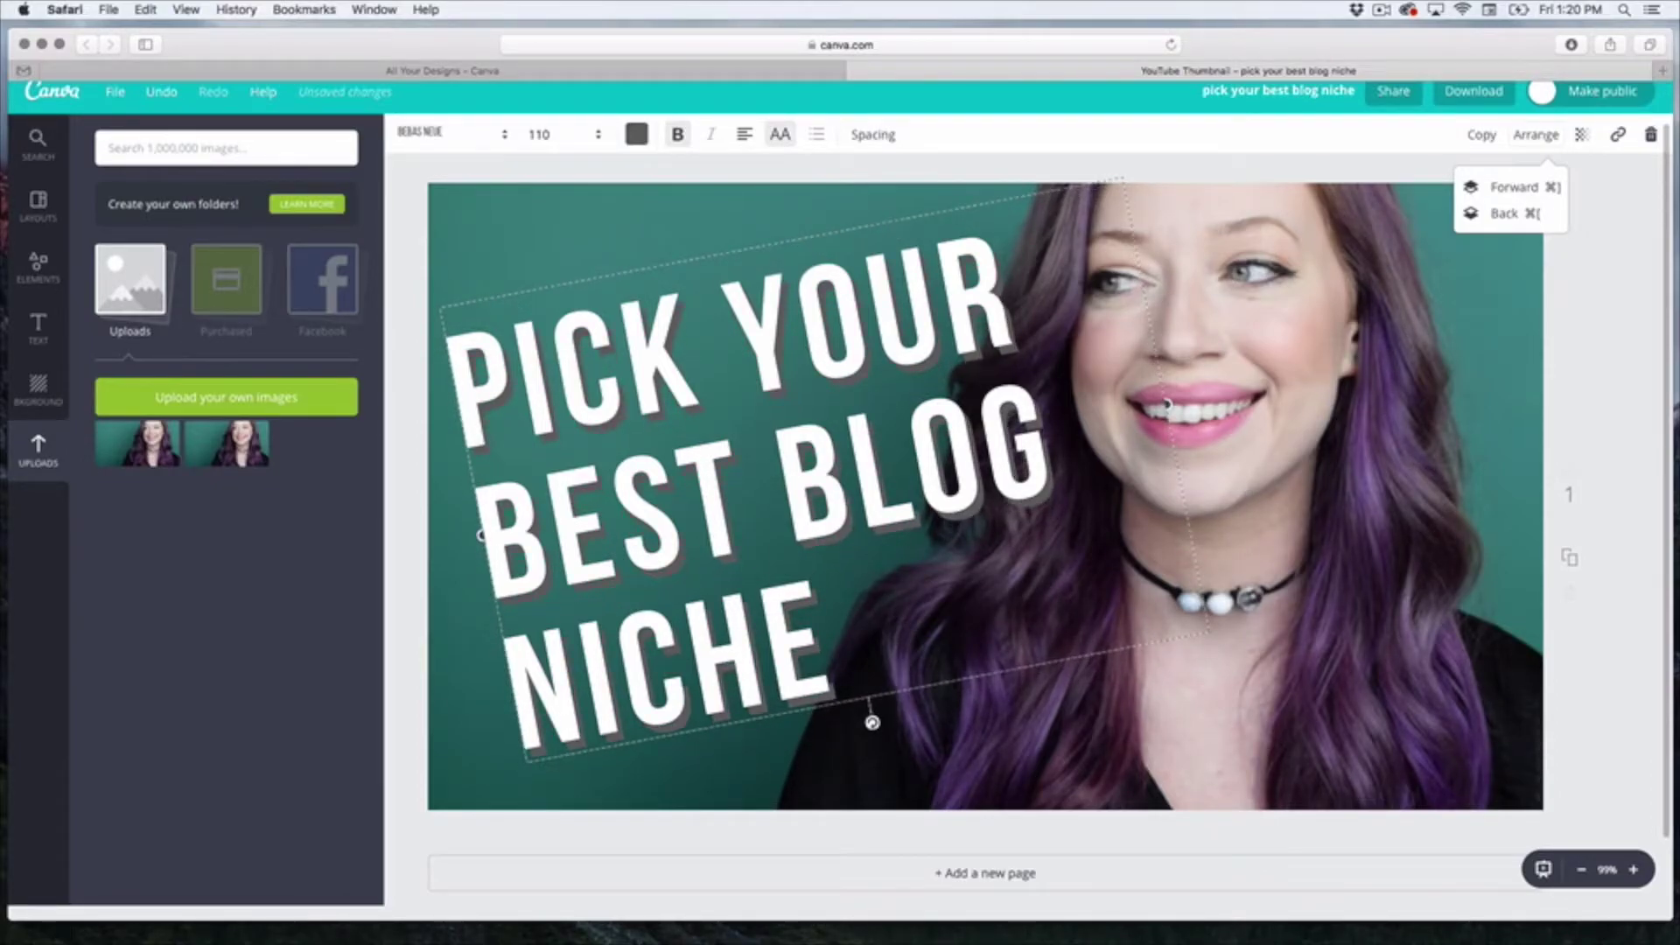
# - Color the shadow copy of the headline black from the default palette and deselect it
pyautogui.click(637, 134)
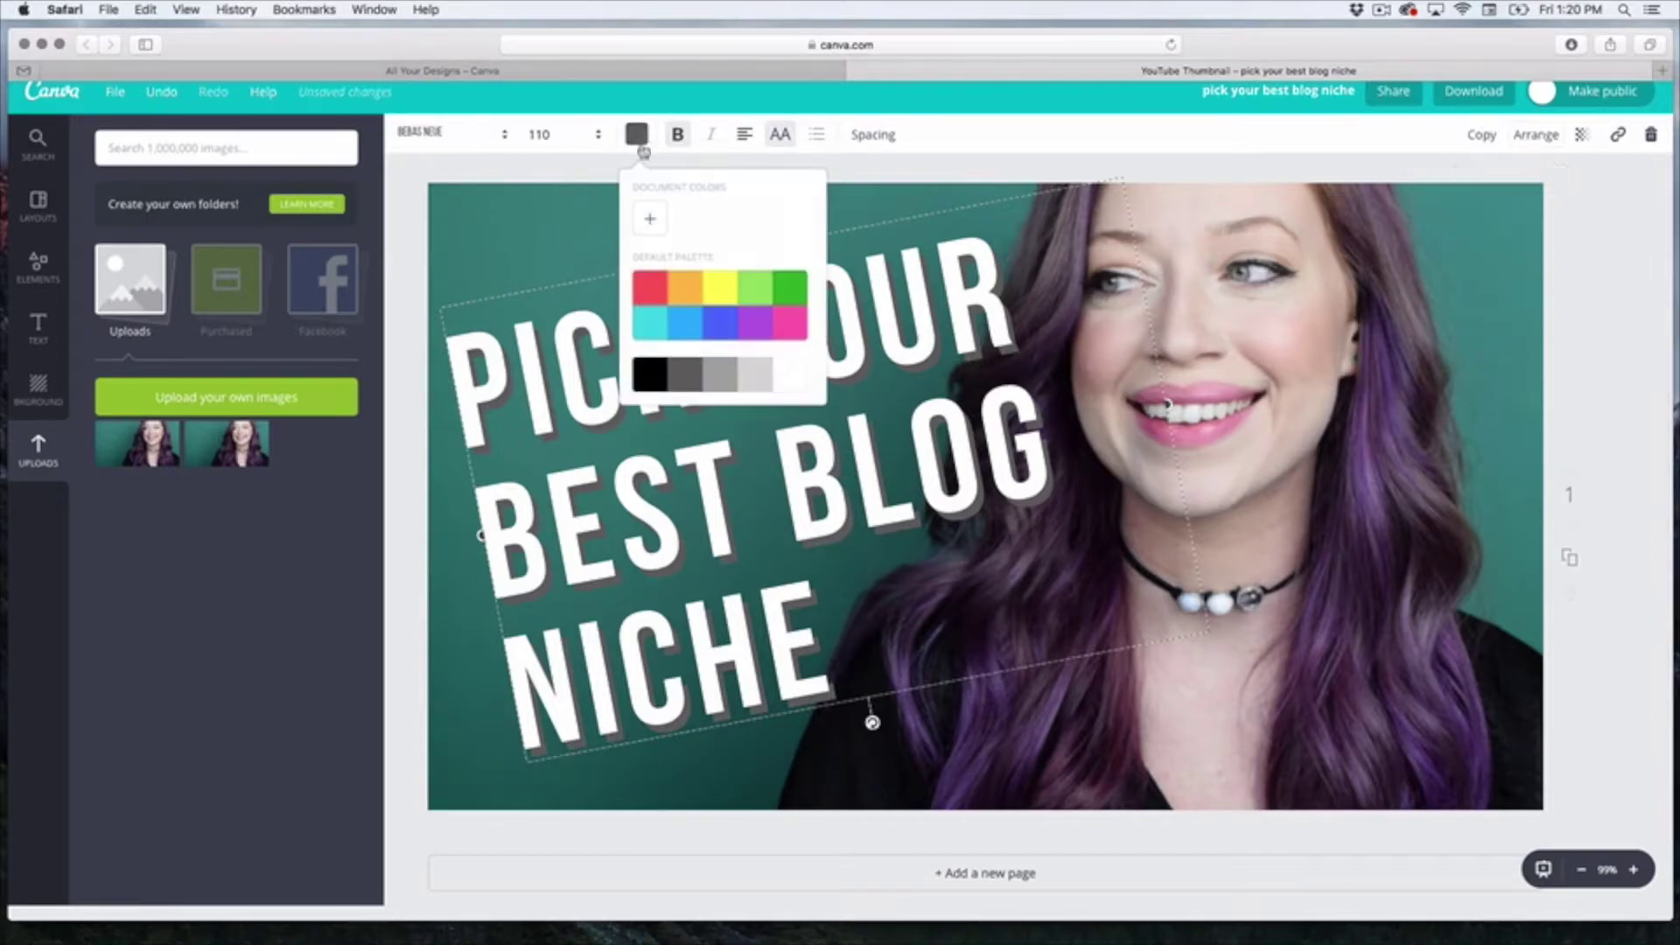
pyautogui.click(656, 385)
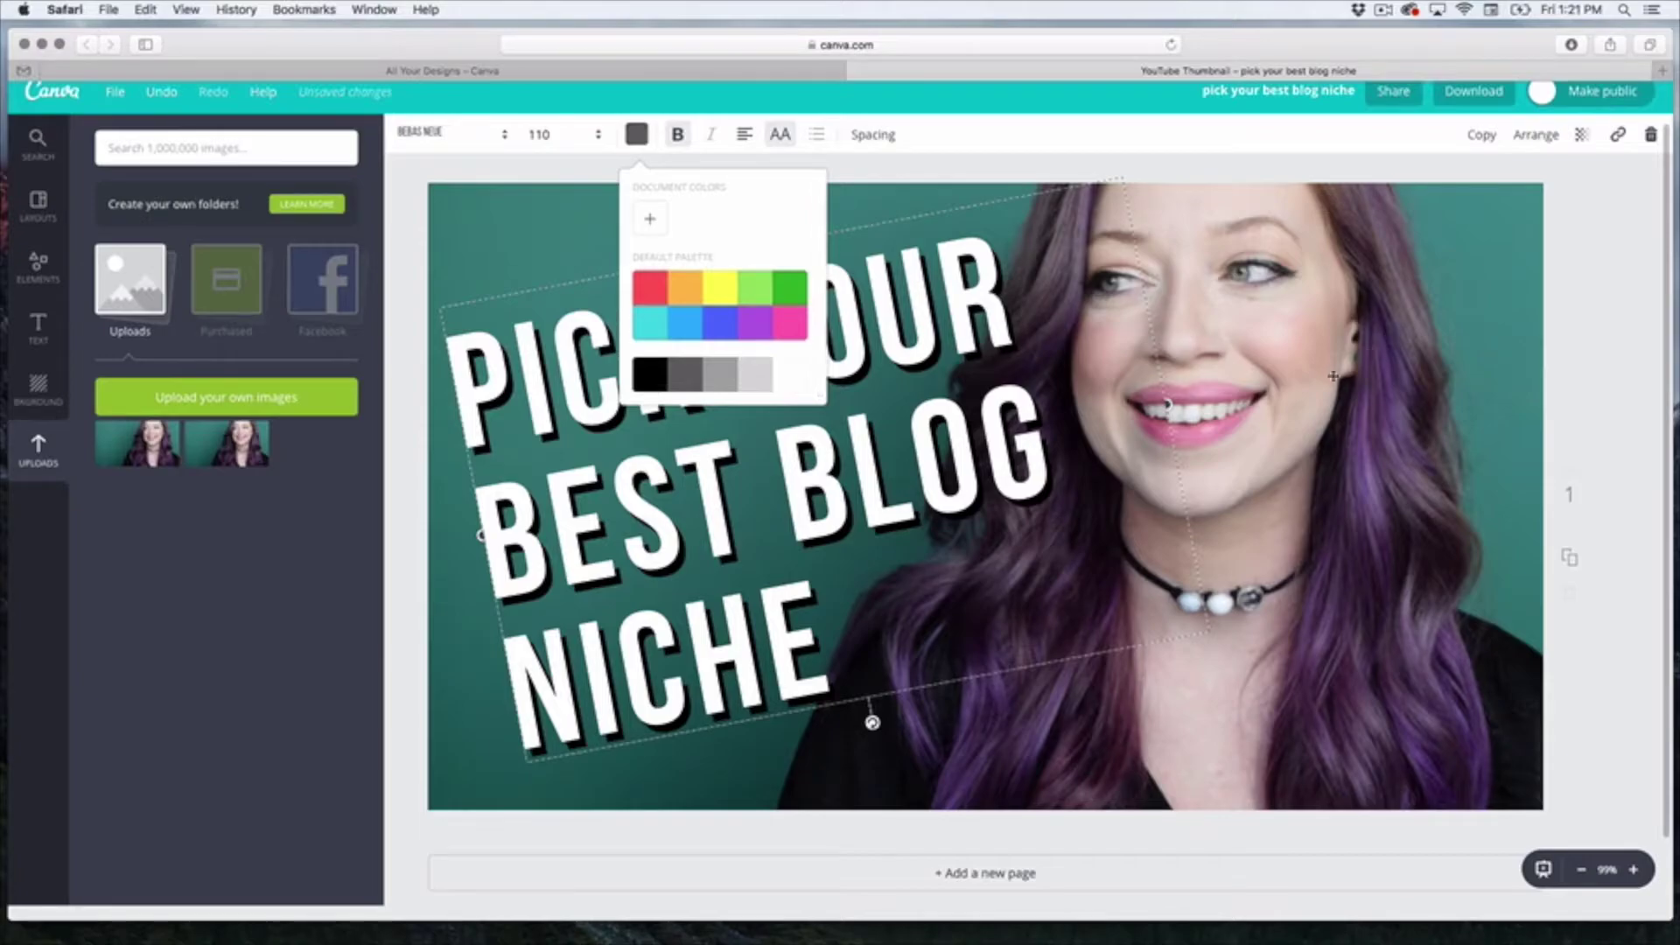
pyautogui.click(1633, 278)
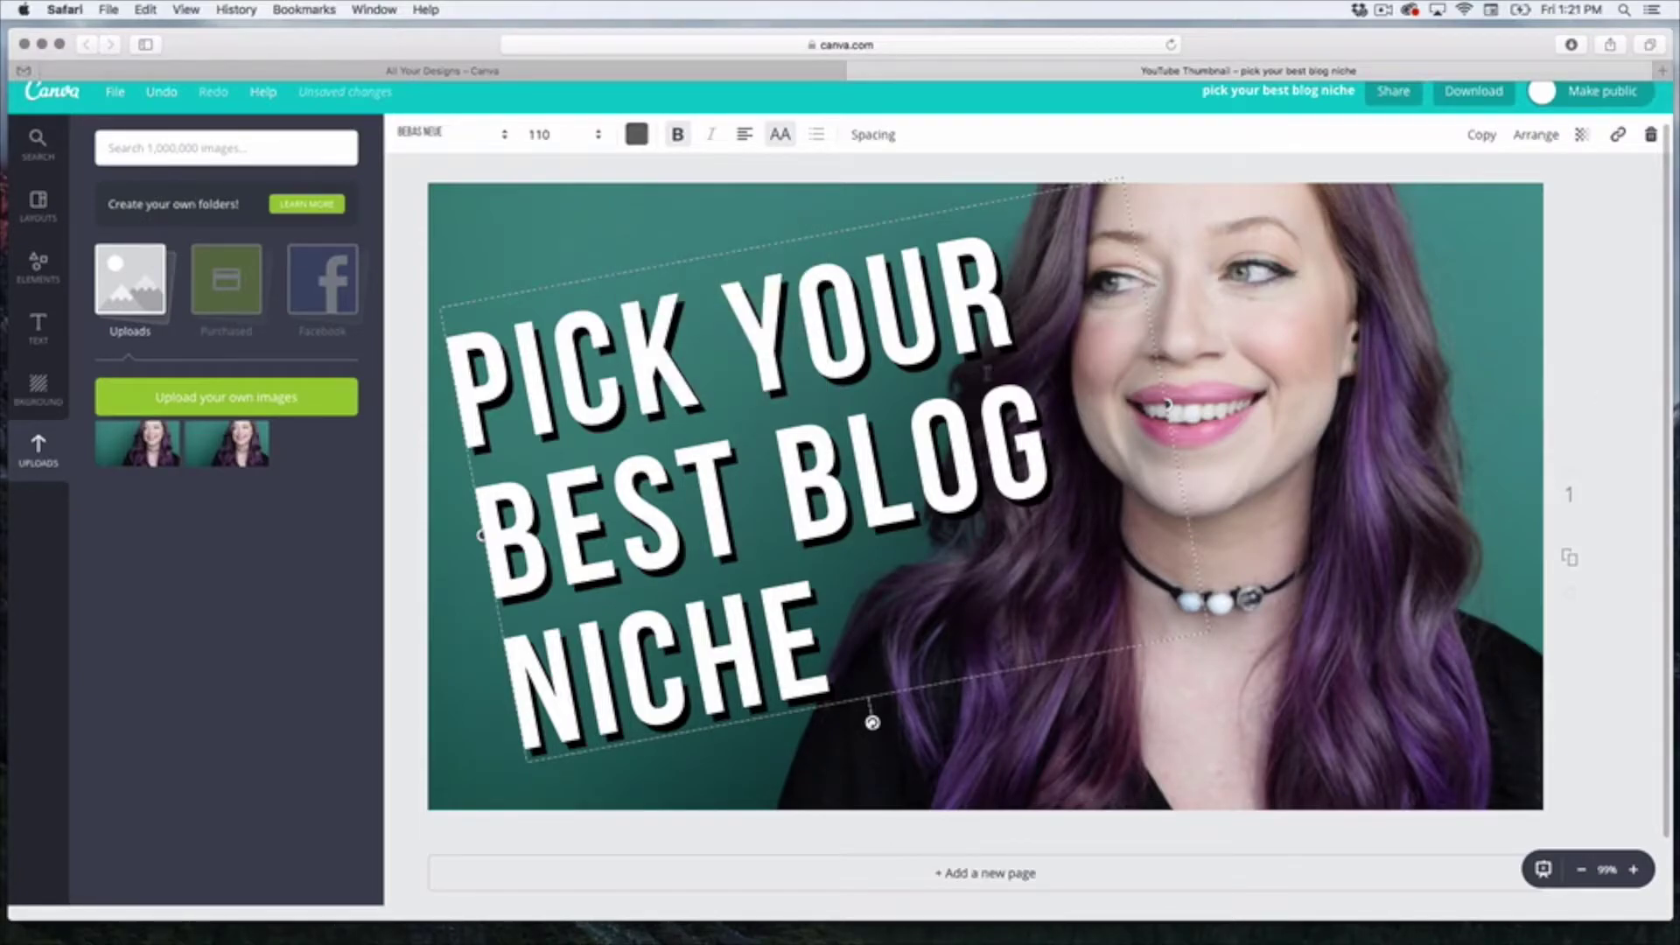
pyautogui.press('Escape')
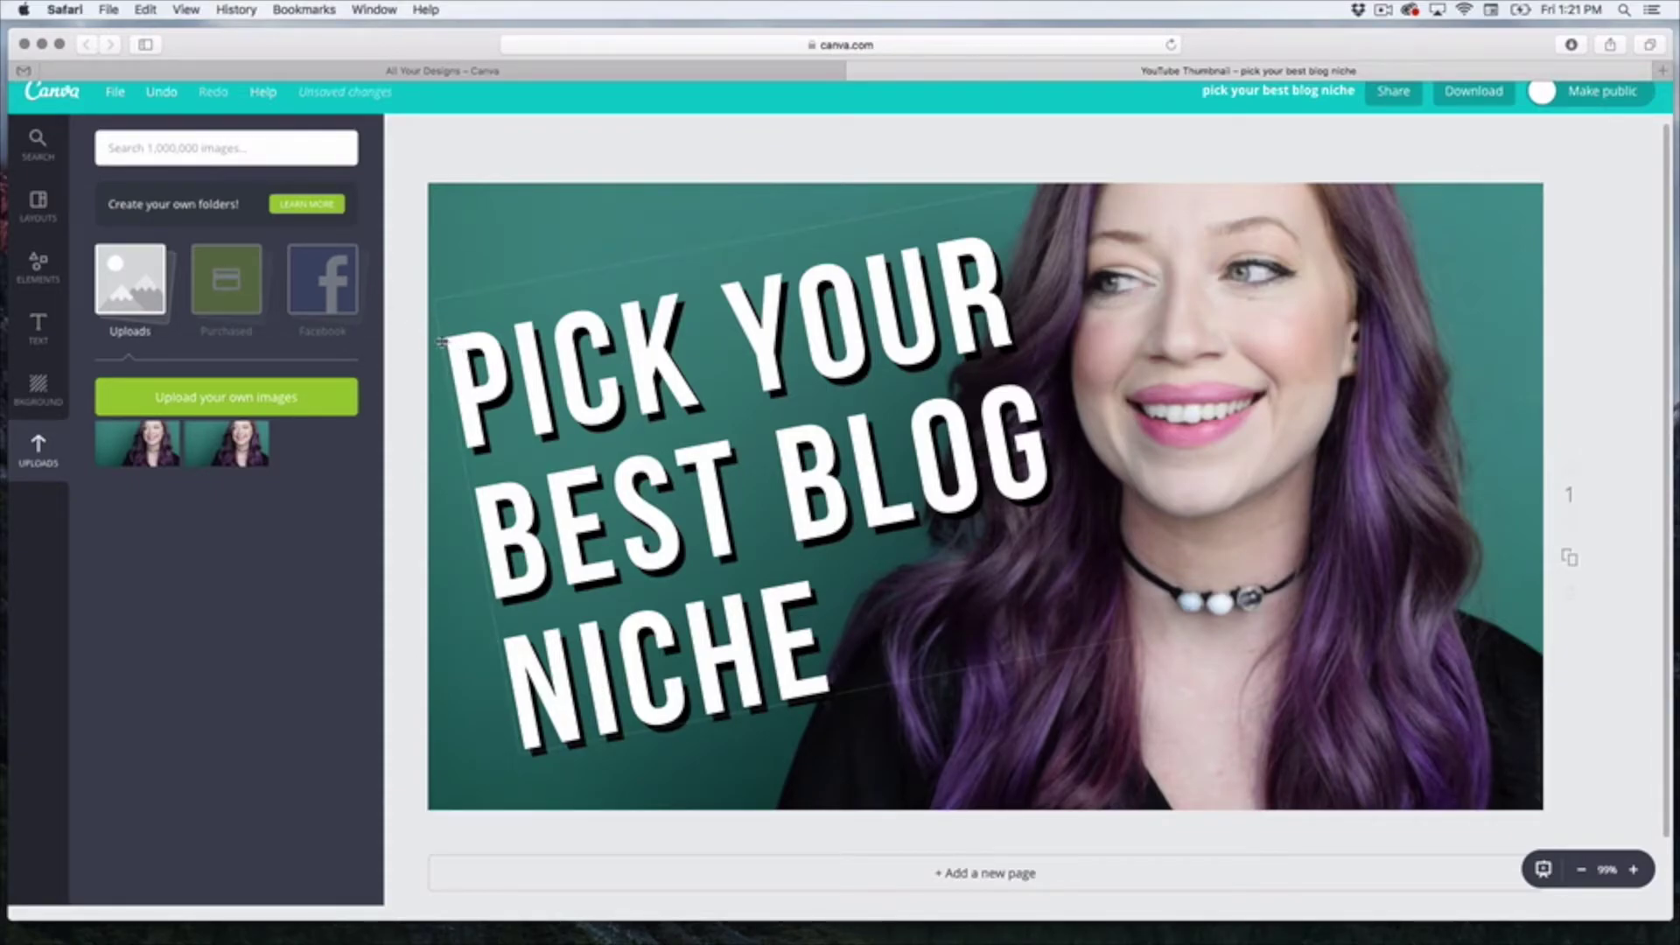
# - Look through the available backgrounds, text styles, Canva layouts and element categories, including the icons, for extras to add
pyautogui.click(46, 405)
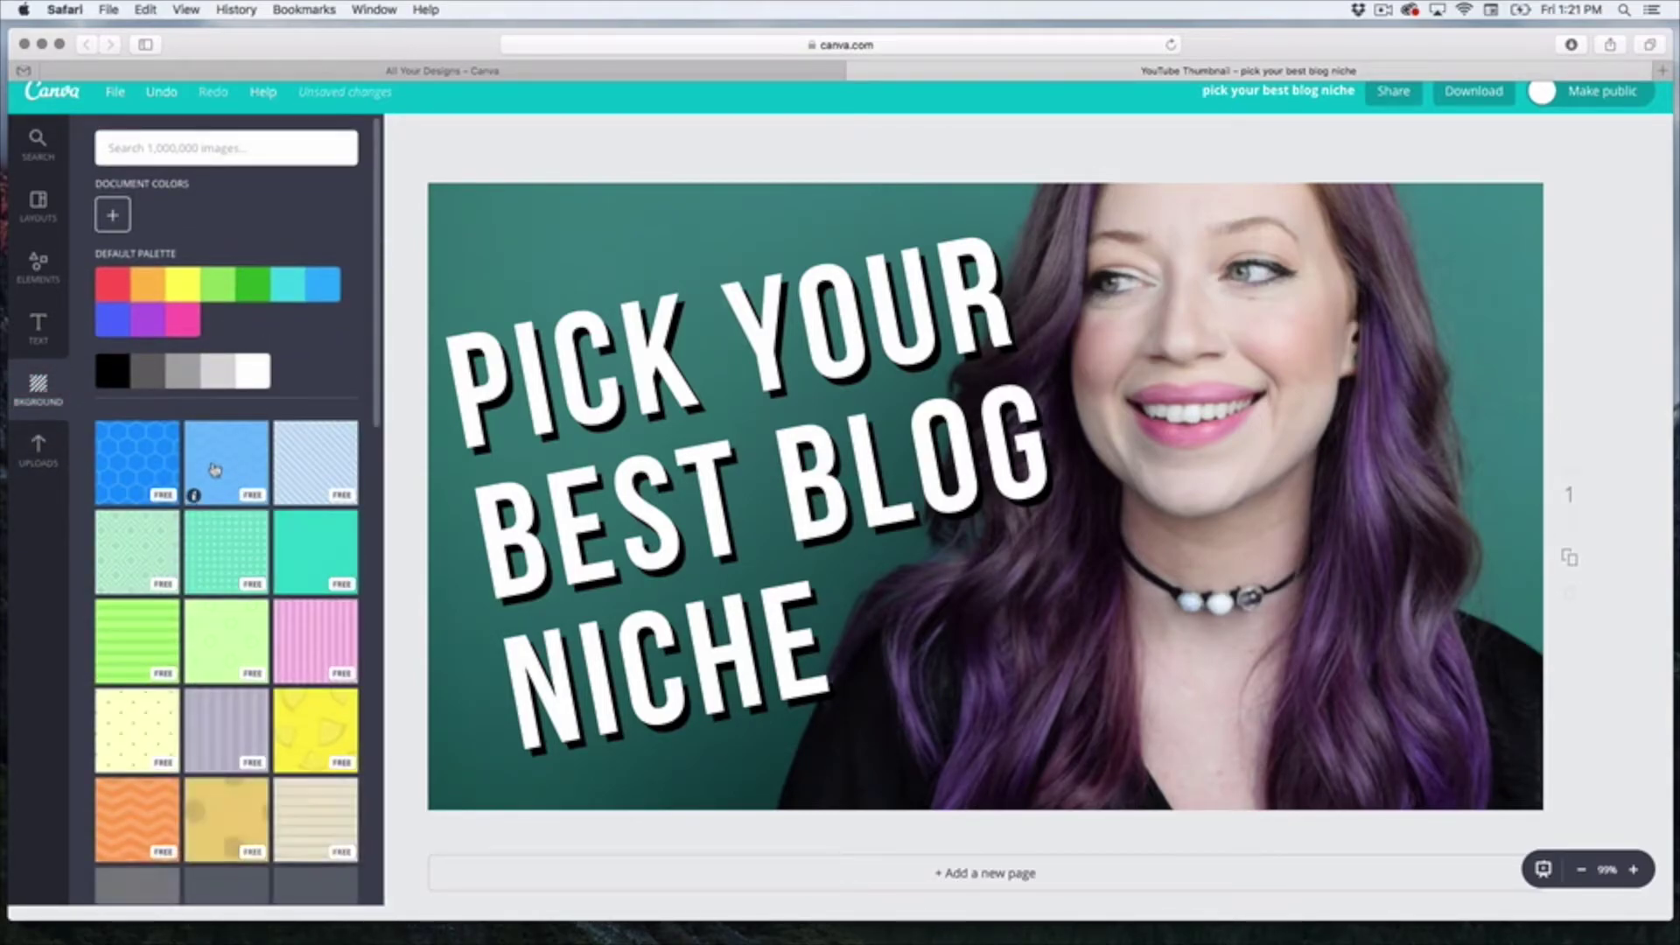
pyautogui.click(45, 338)
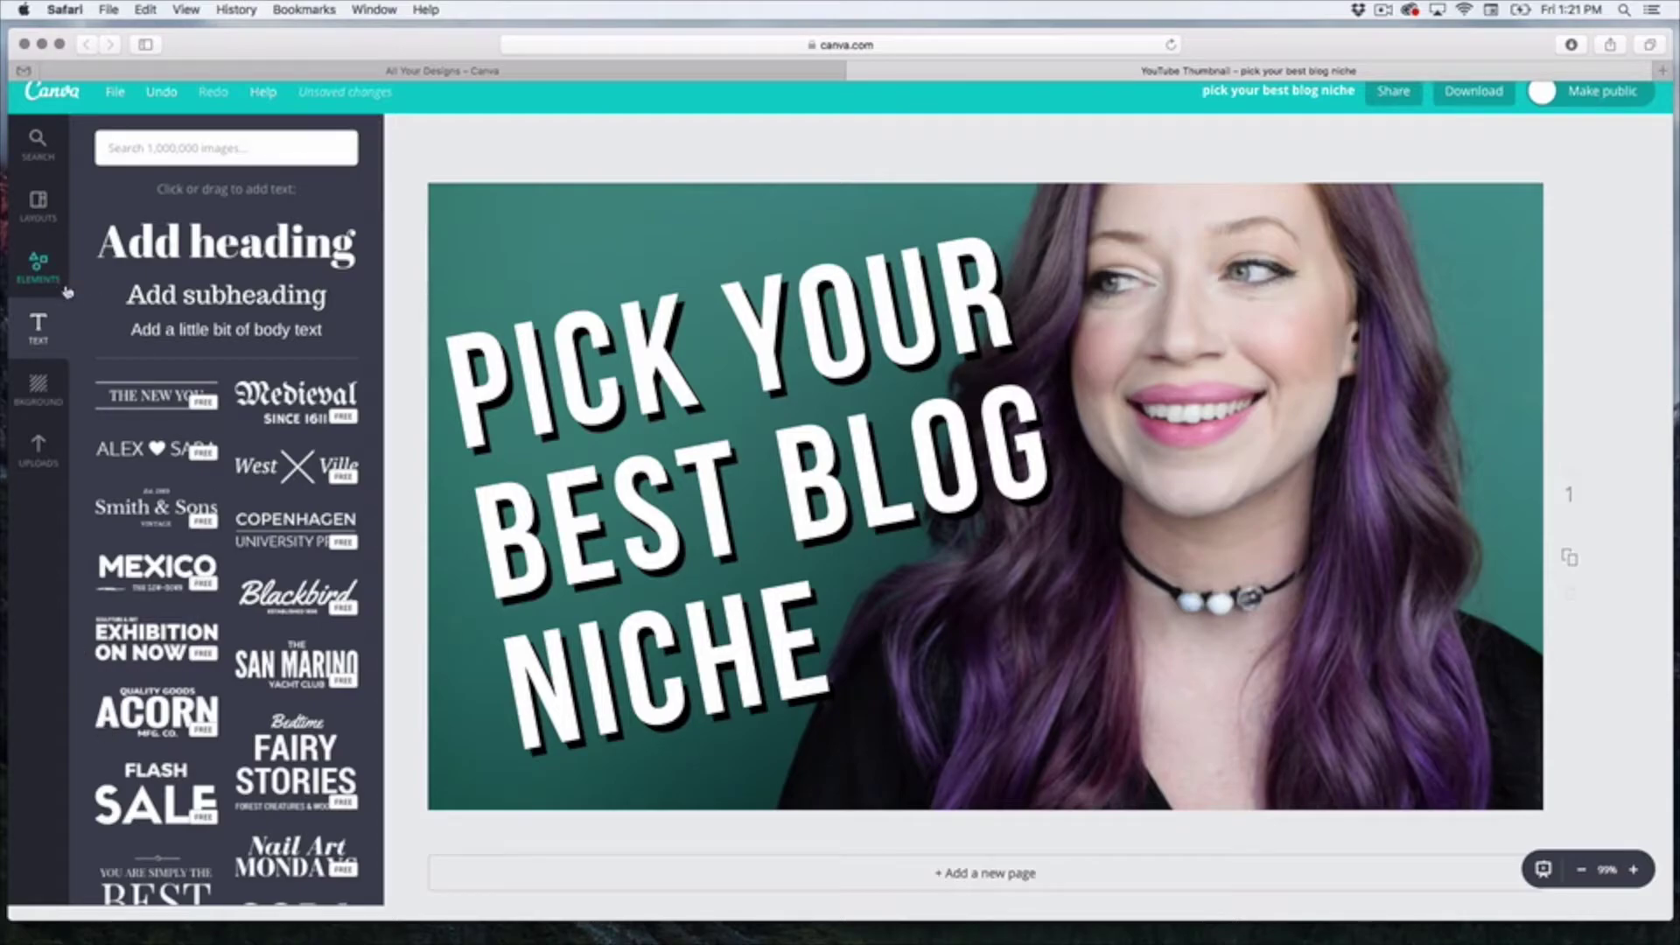
pyautogui.click(47, 224)
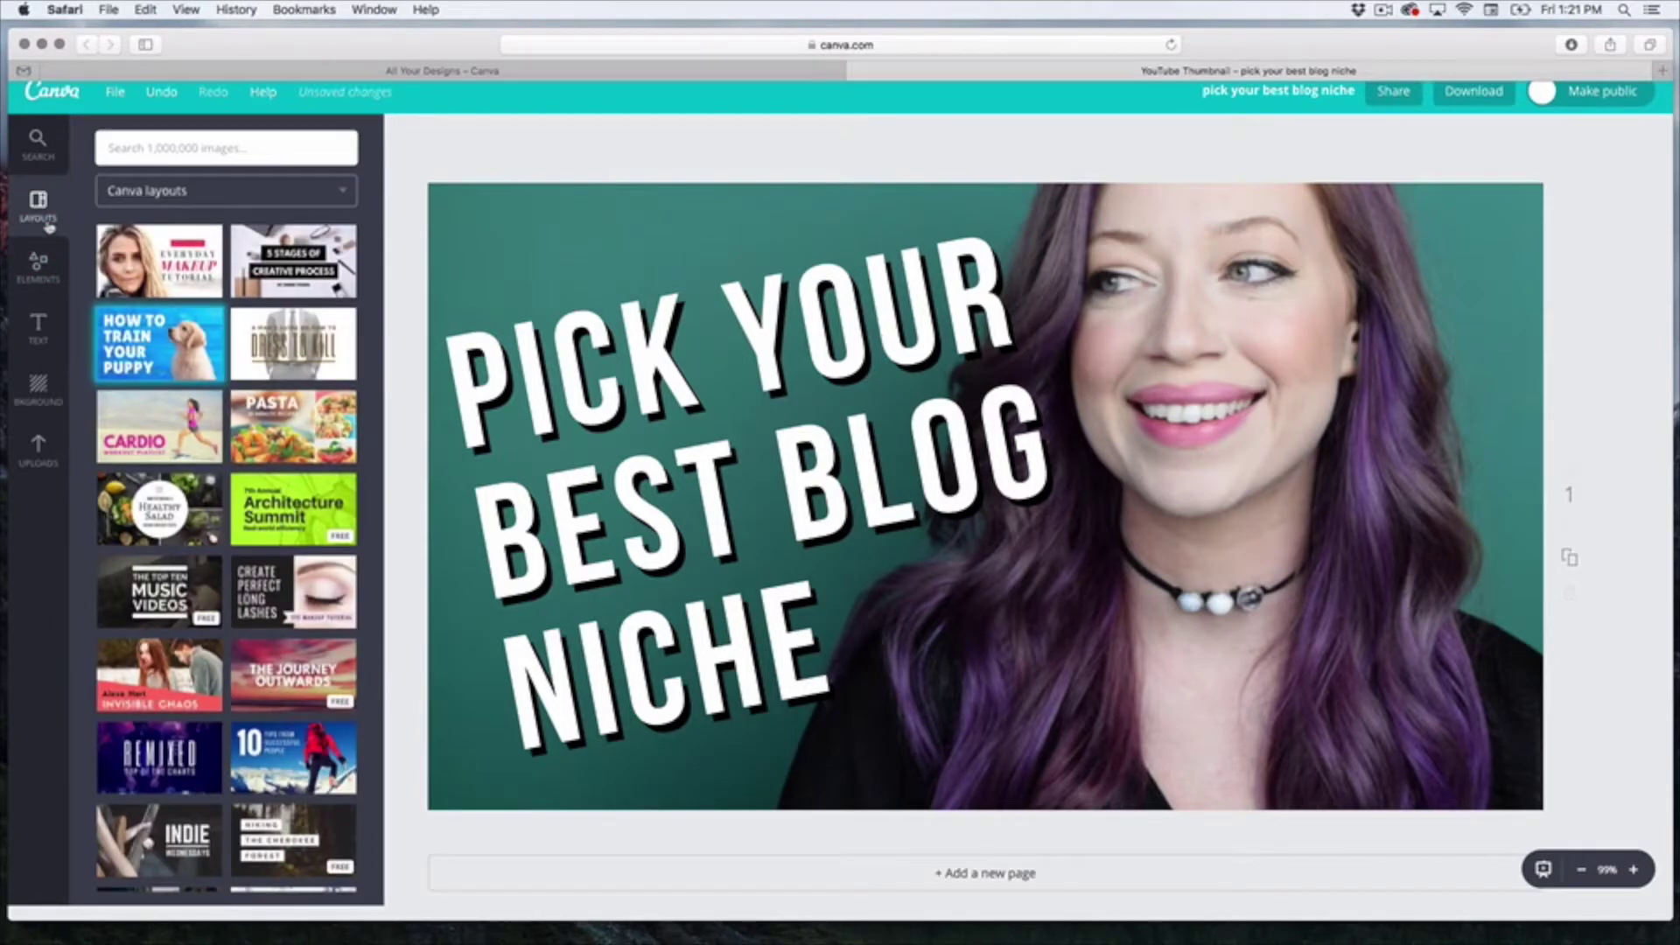
pyautogui.scroll(-2, 188, 539)
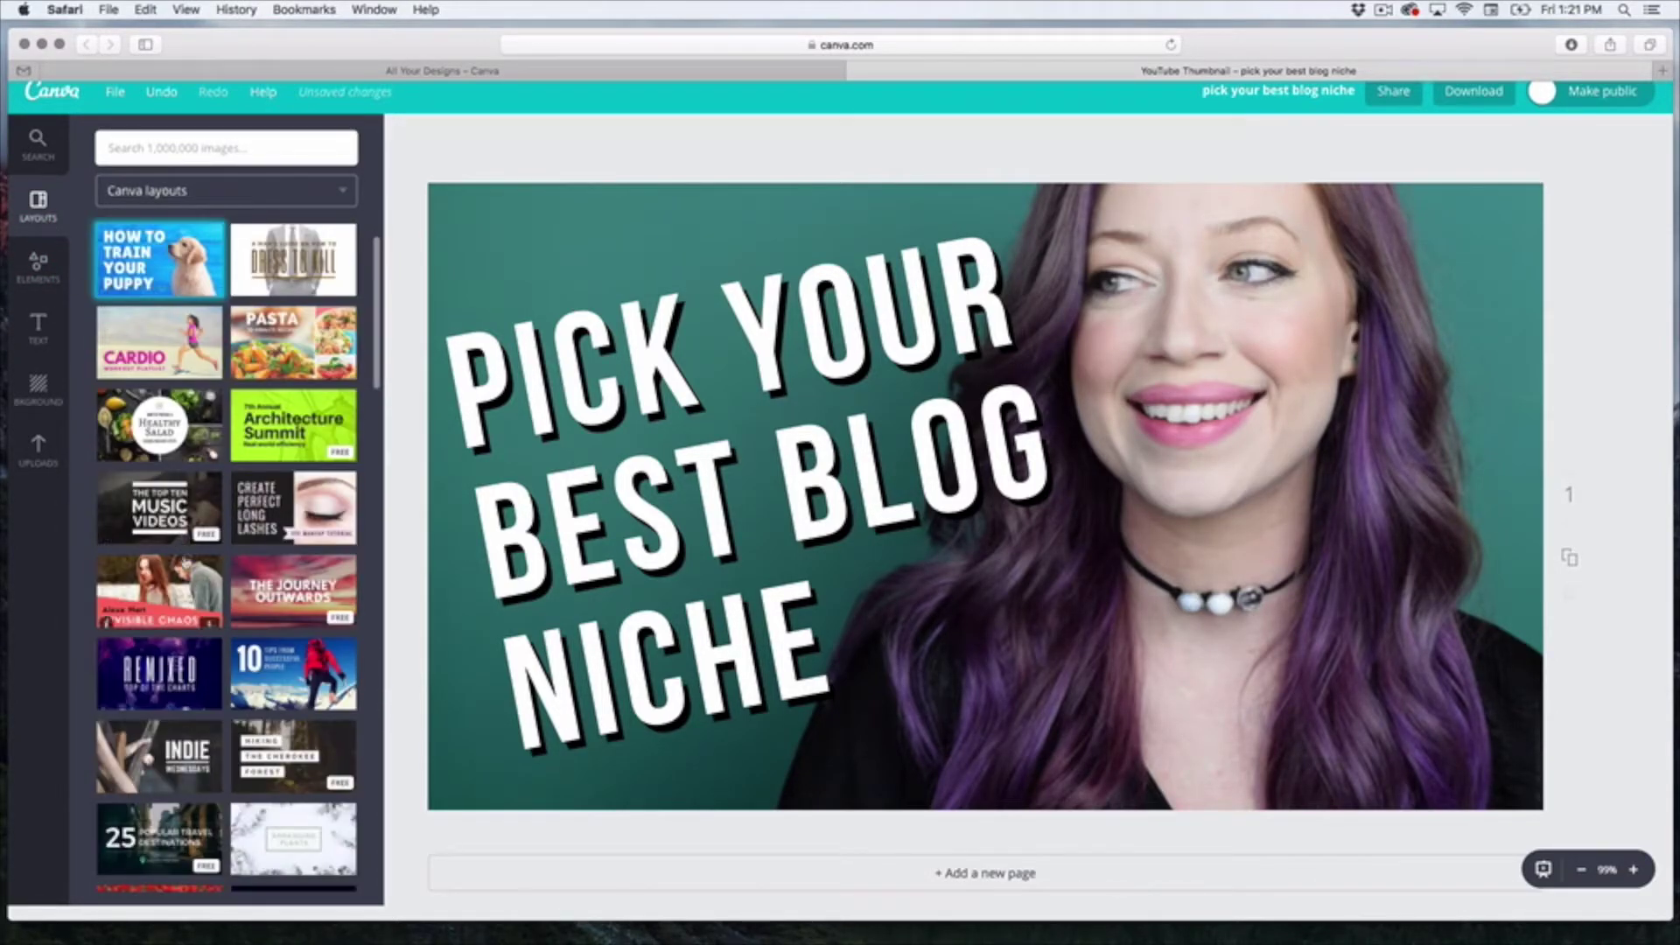
pyautogui.scroll(-3, 144, 611)
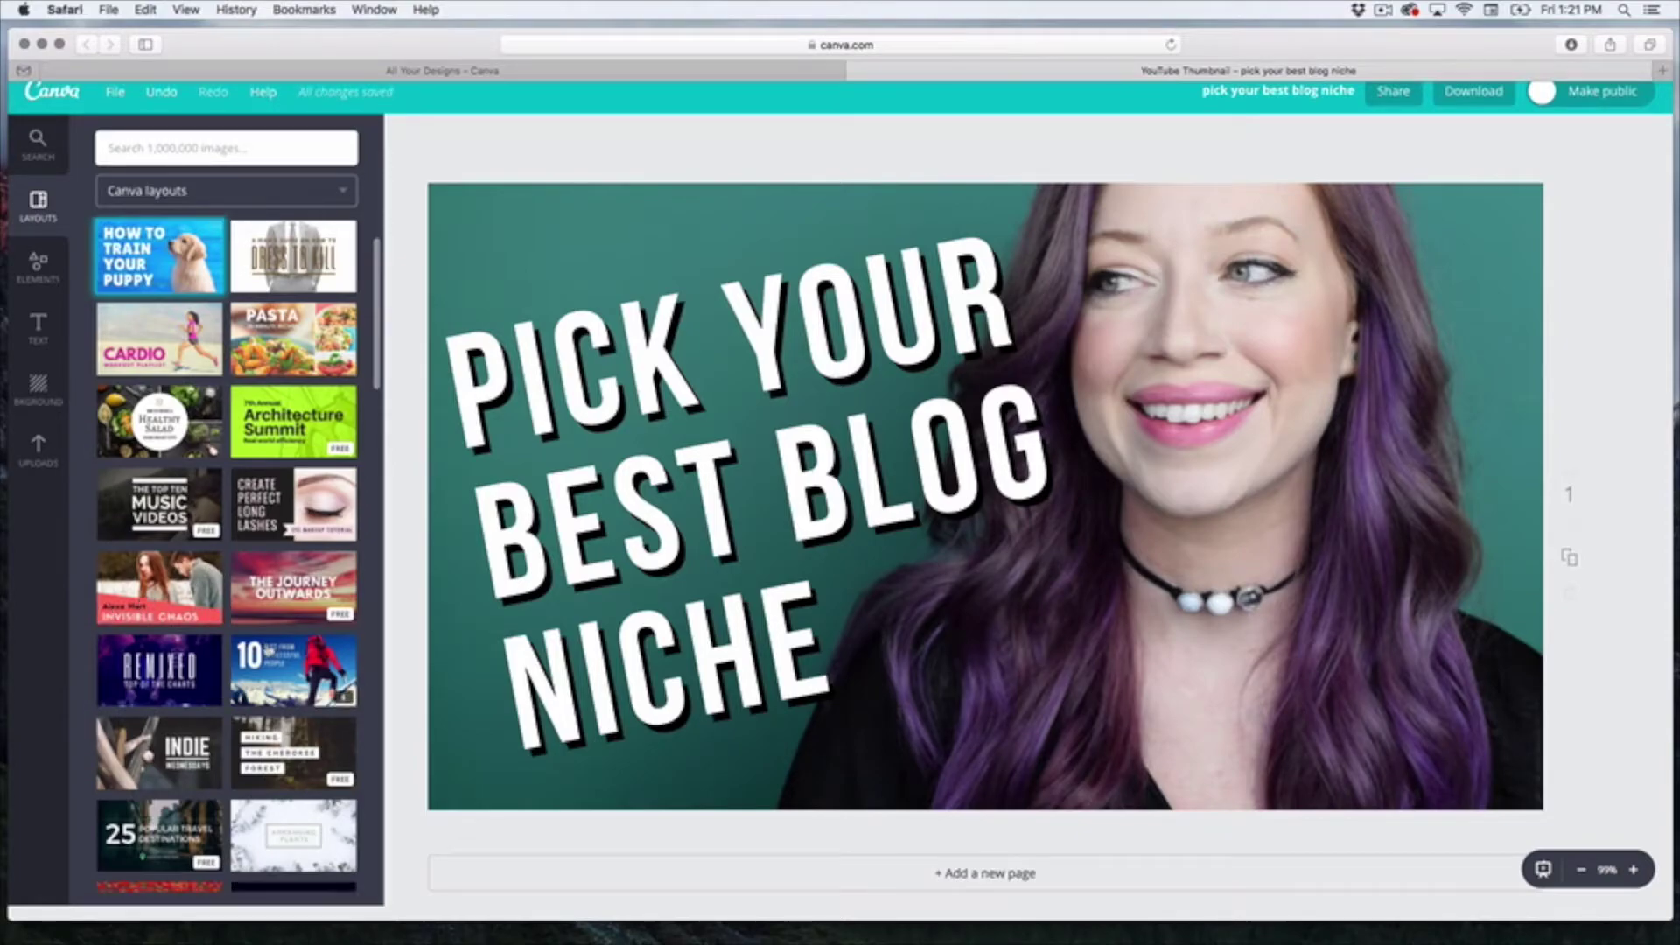
pyautogui.scroll(5, 262, 648)
pyautogui.click(37, 267)
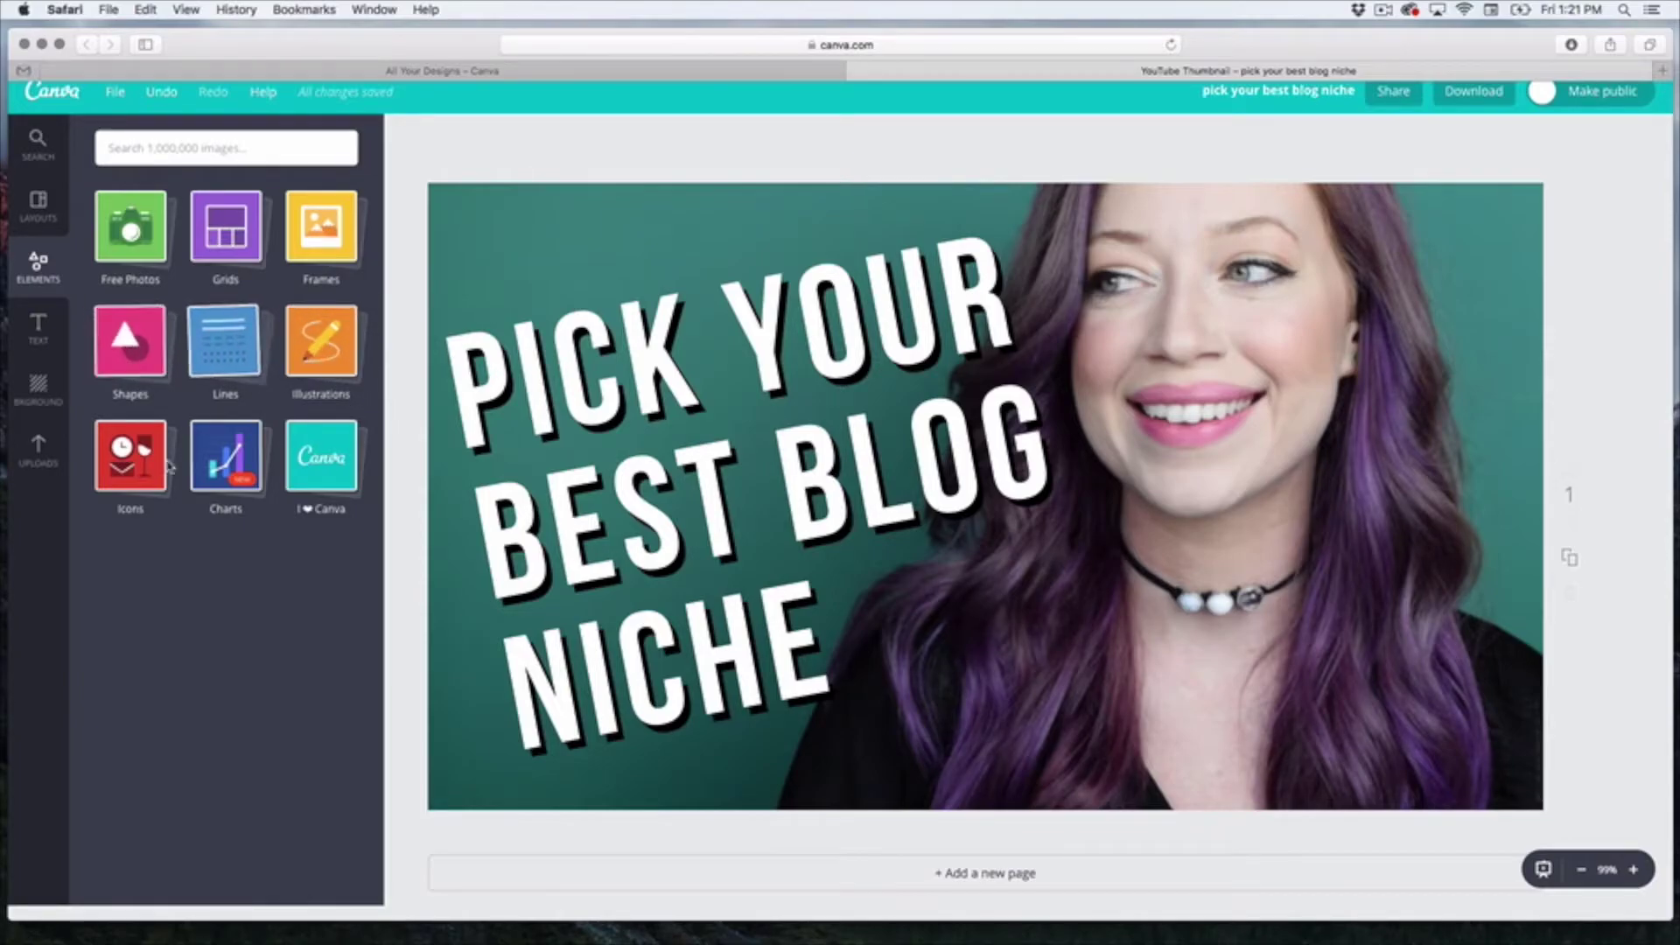
pyautogui.click(130, 455)
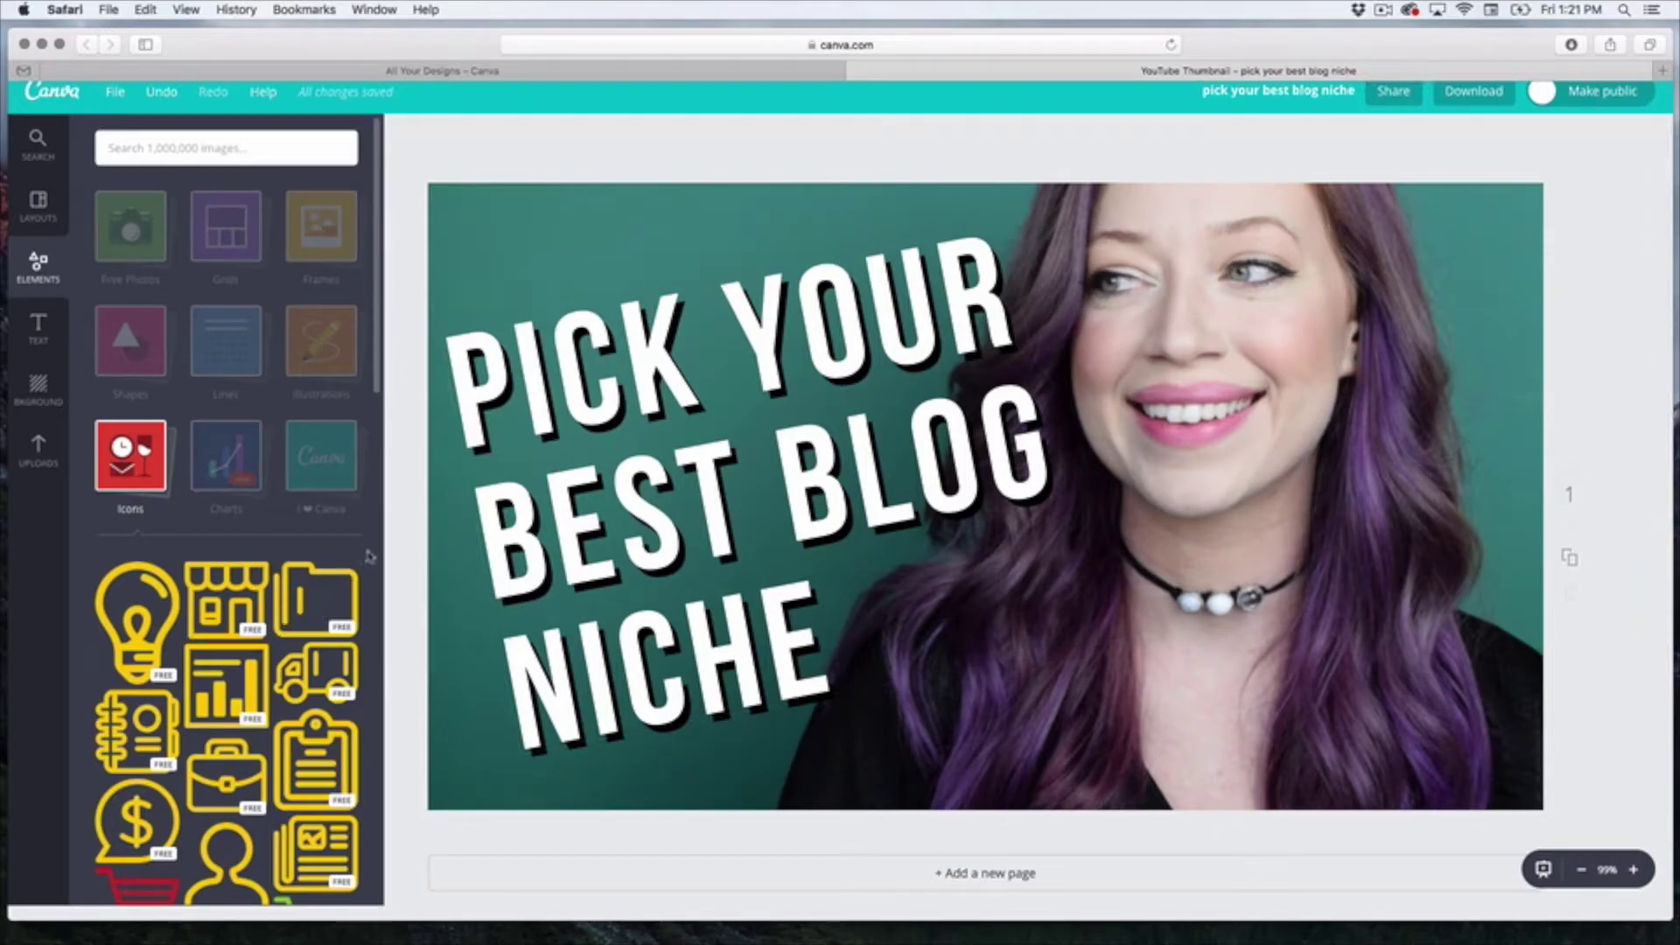
pyautogui.click(133, 356)
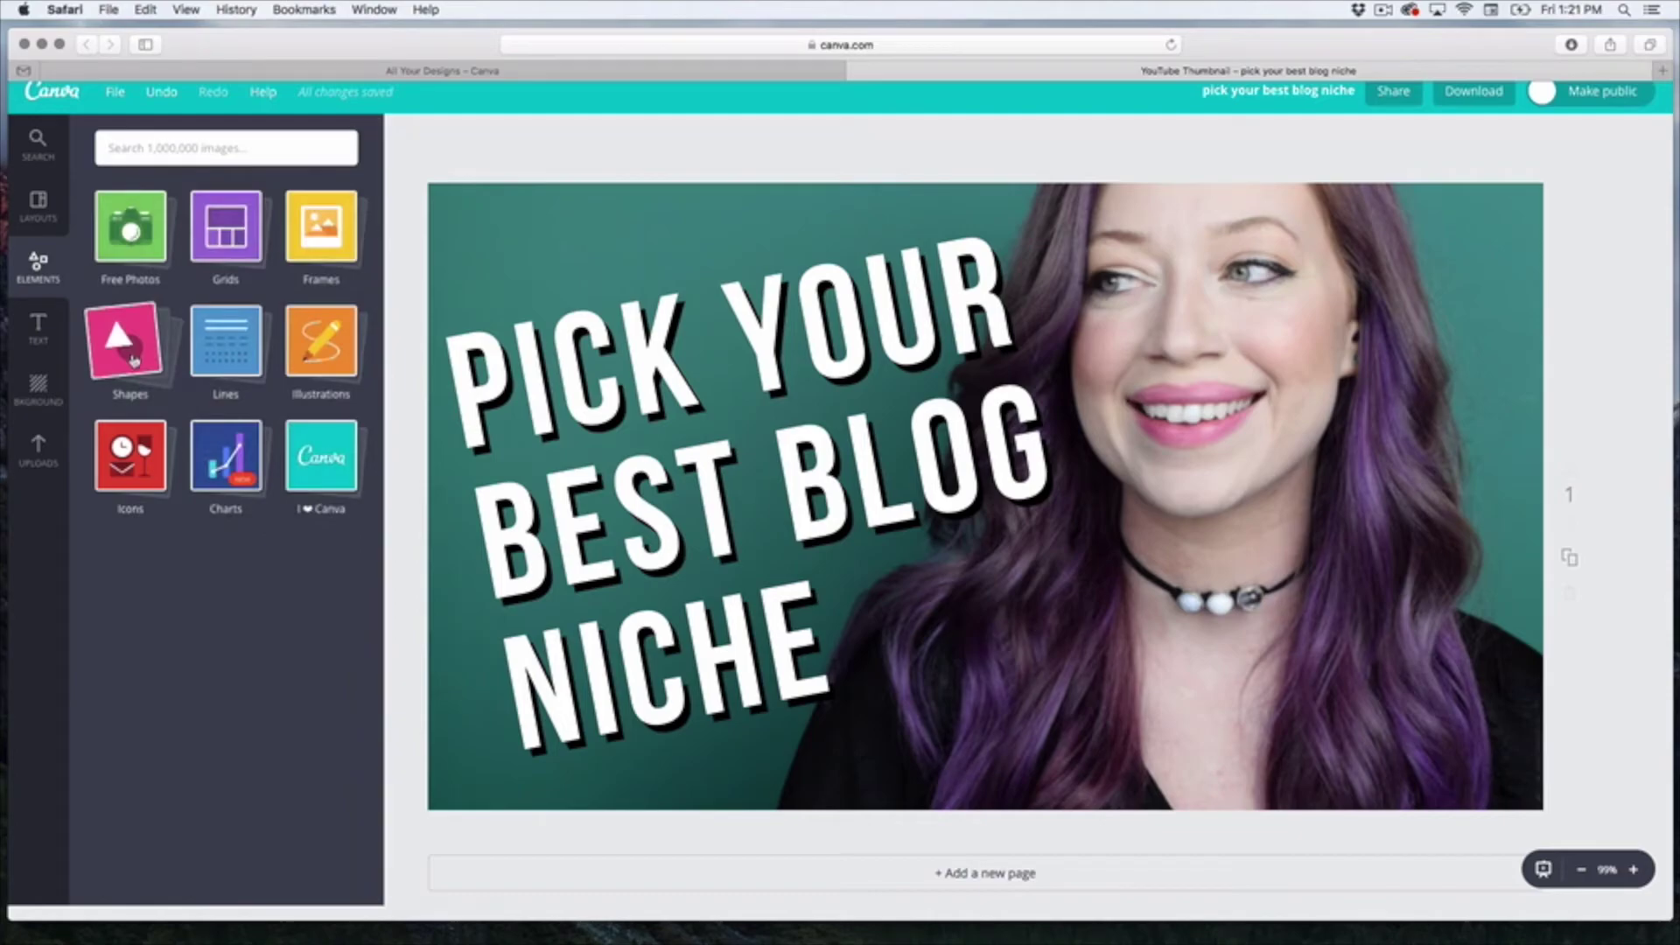
# - Search the image library for "arrow" and add the thick straight green arrow to the thumbnail
pyautogui.click(175, 150)
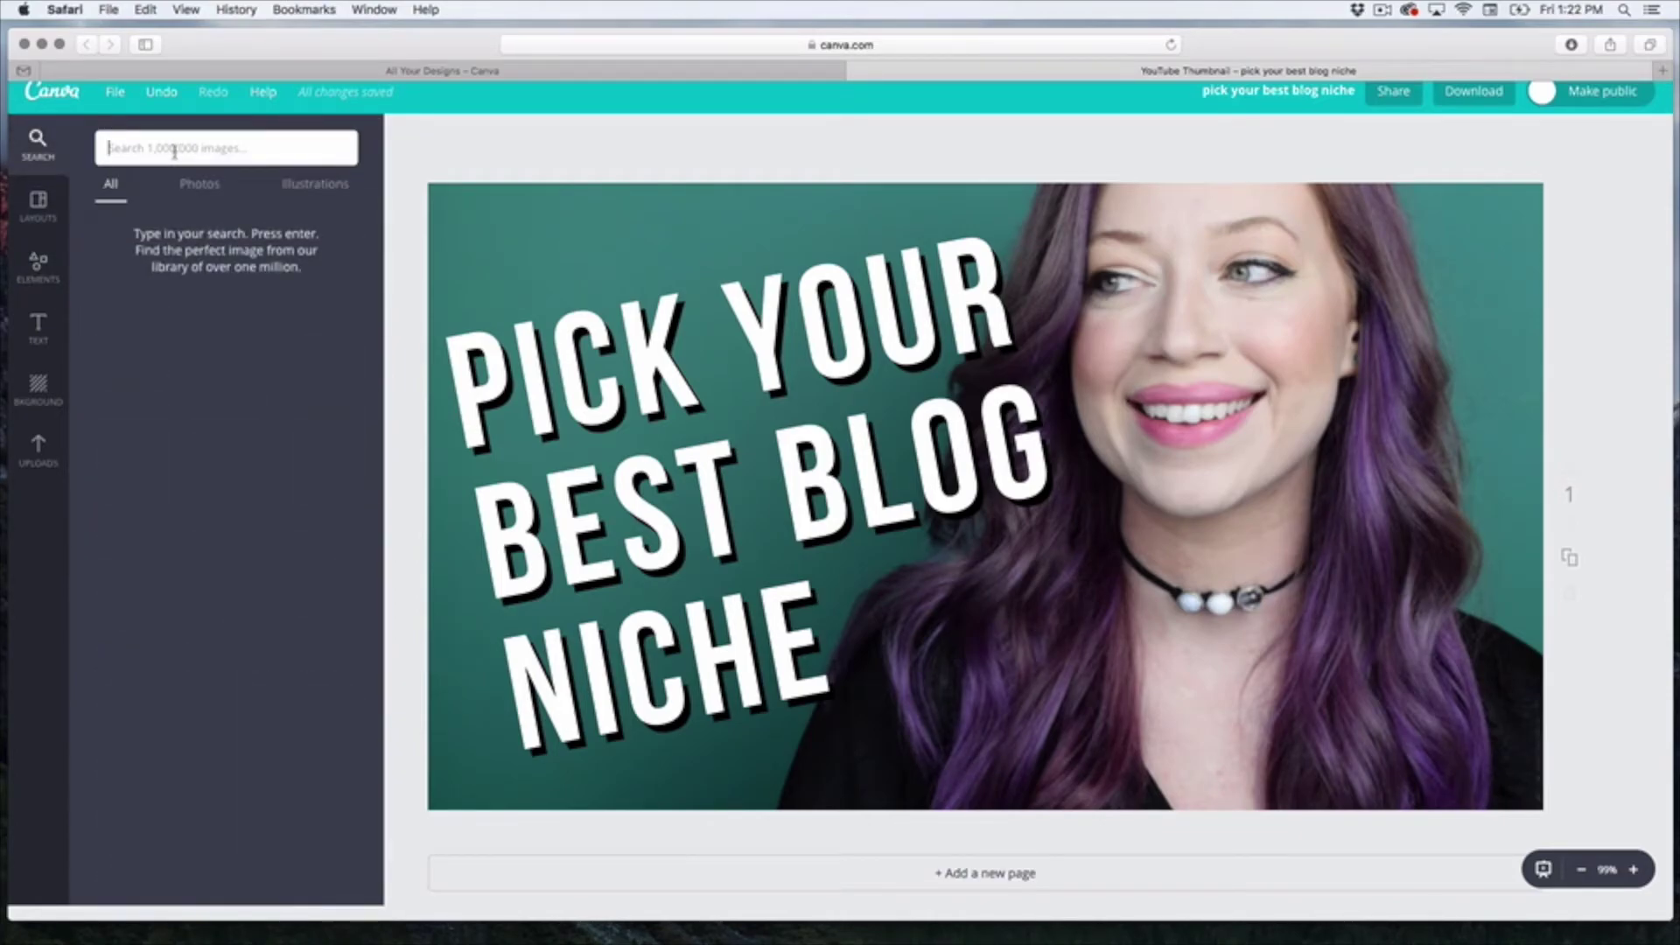
pyautogui.write('arrow')
pyautogui.press('Return')
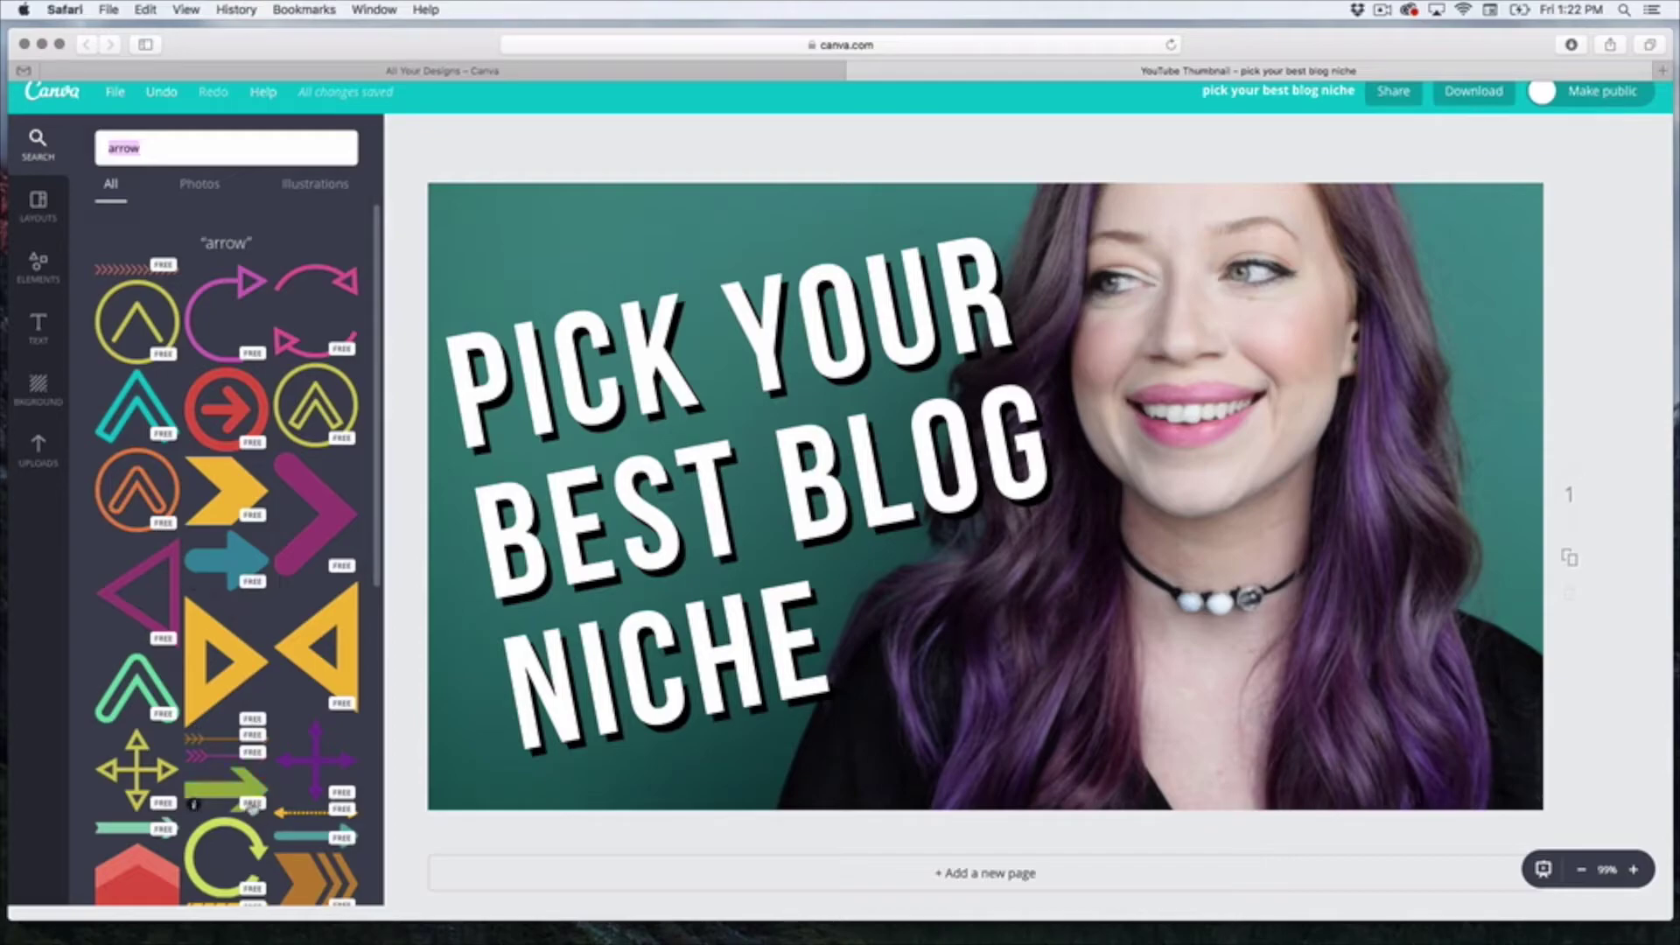
pyautogui.scroll(-3, 226, 739)
pyautogui.scroll(-3, 225, 740)
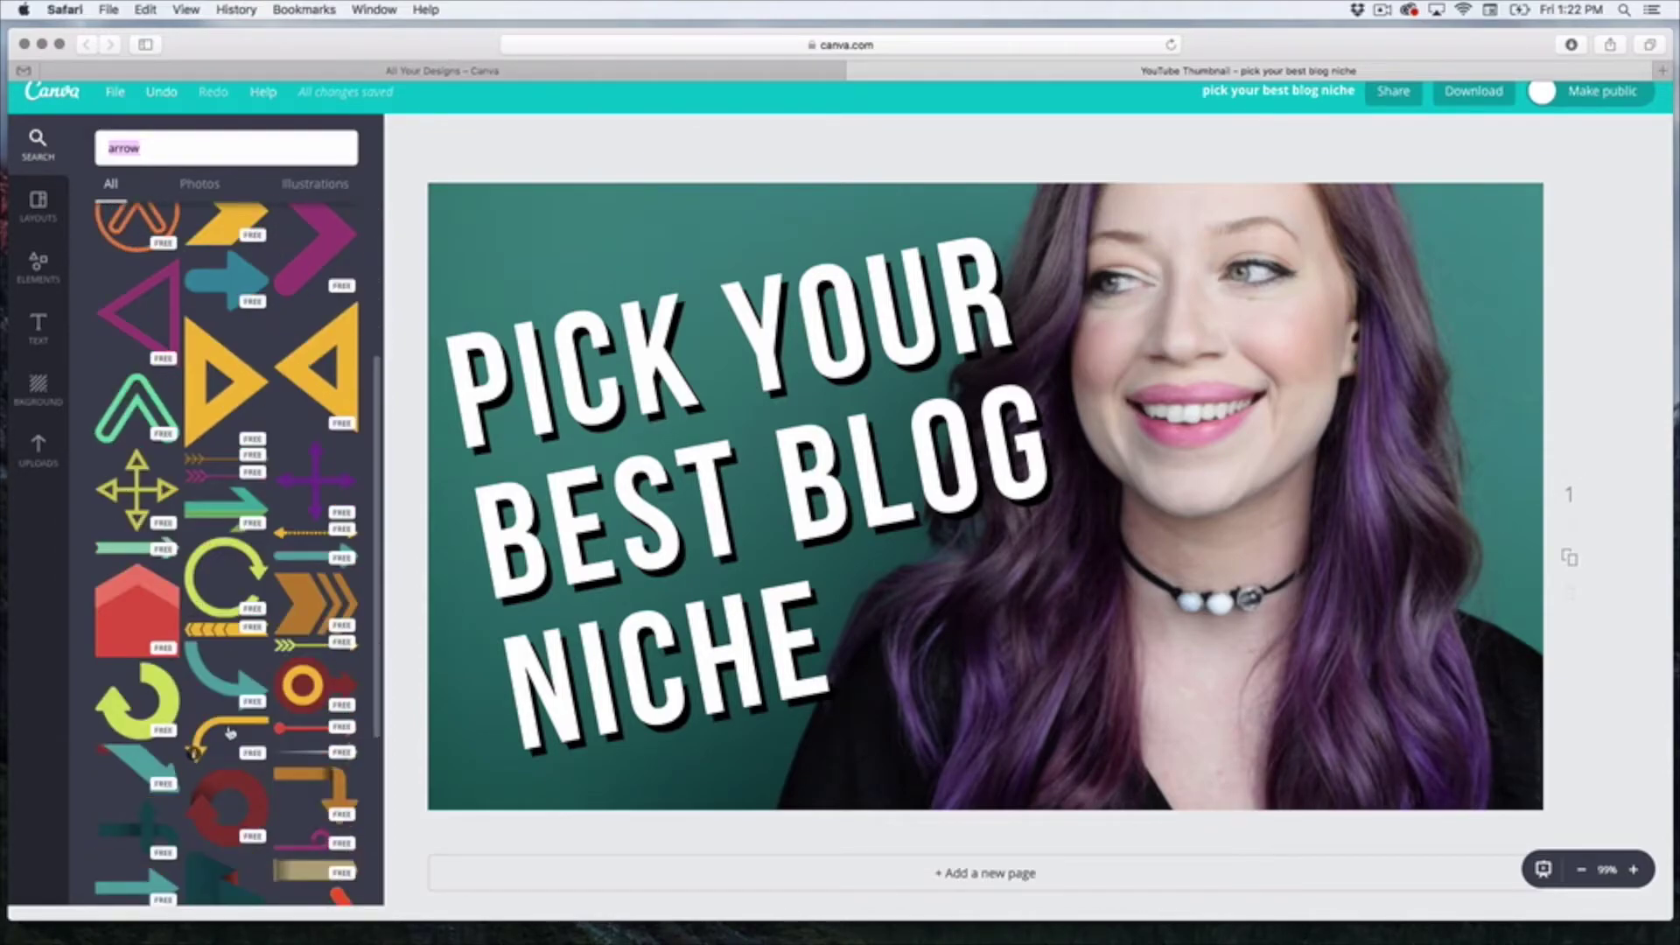
pyautogui.click(201, 518)
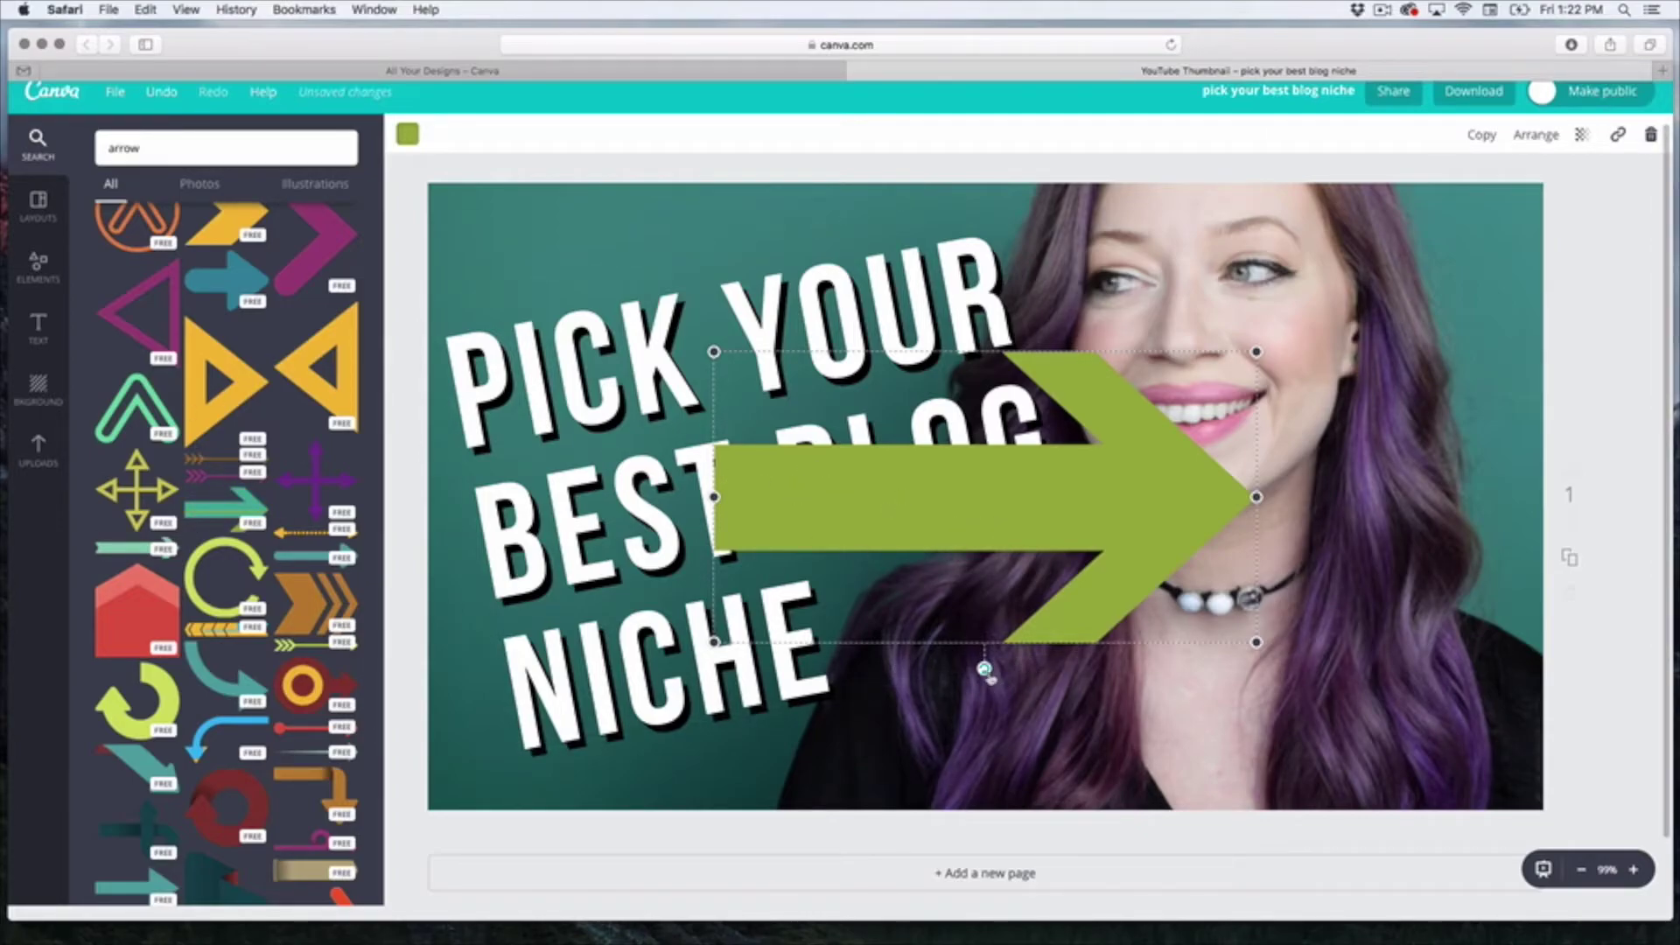
# - Rotate the arrow to point up and left at the headline, shrink it, and place it below the face
pyautogui.moveTo(984, 669); pyautogui.dragTo(1022, 378)
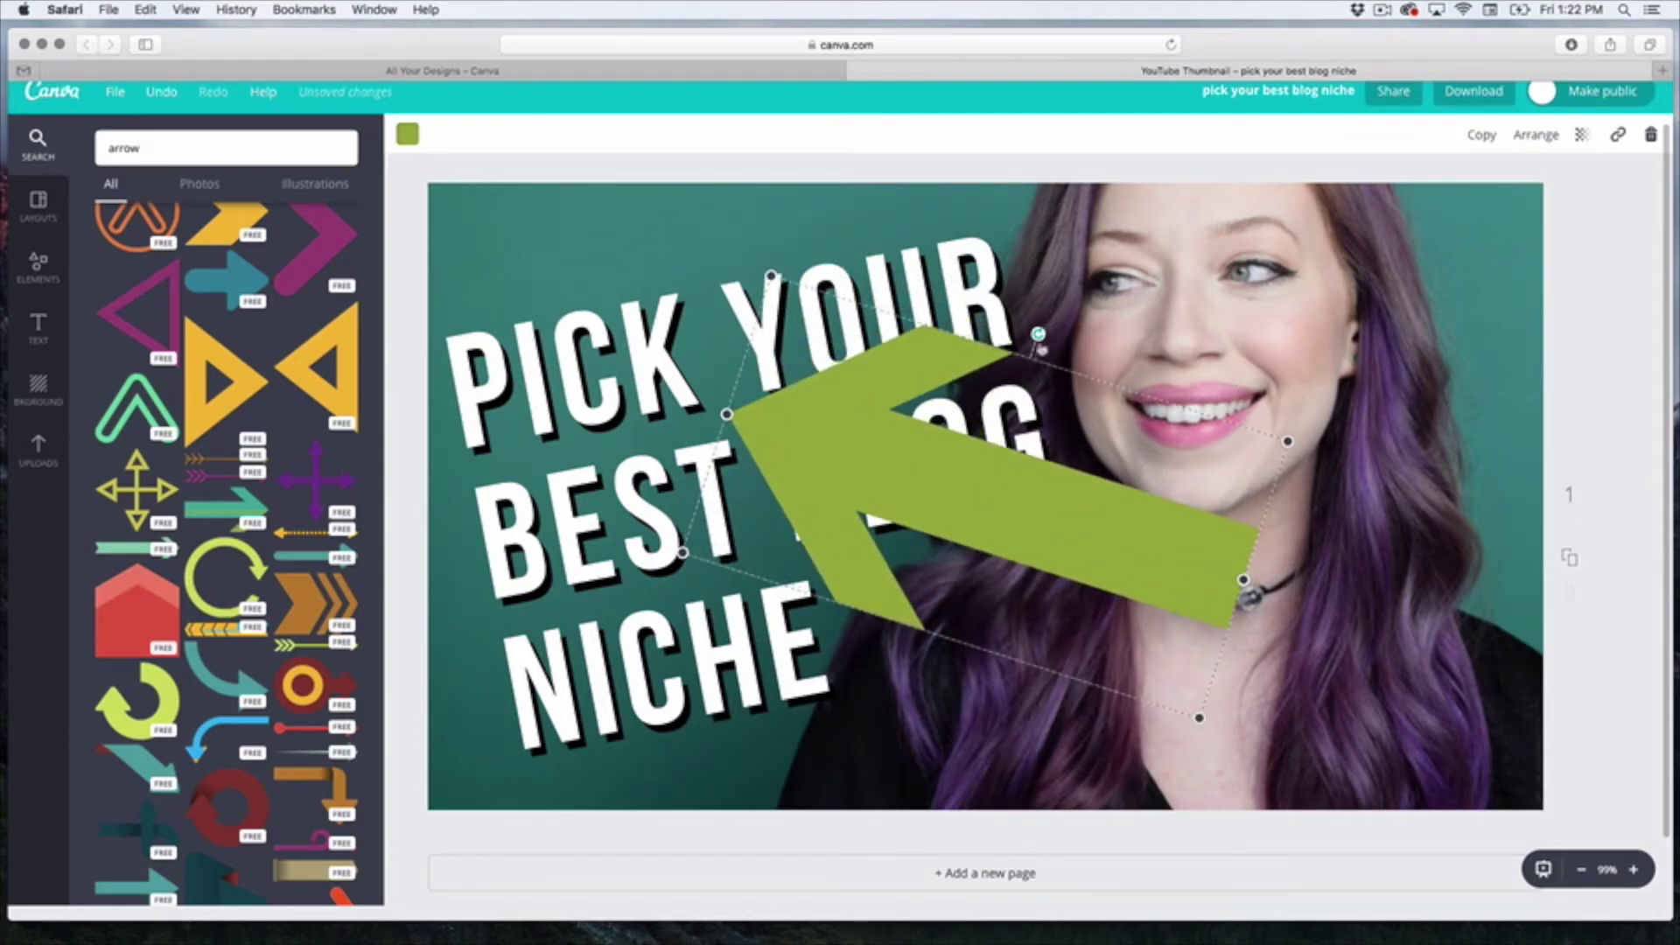
pyautogui.moveTo(691, 545); pyautogui.dragTo(1075, 670)
pyautogui.moveTo(1254, 607); pyautogui.dragTo(1116, 659)
pyautogui.moveTo(936, 709); pyautogui.dragTo(1008, 694)
pyautogui.moveTo(1371, 712); pyautogui.dragTo(1459, 740)
pyautogui.moveTo(1178, 687); pyautogui.dragTo(1124, 671)
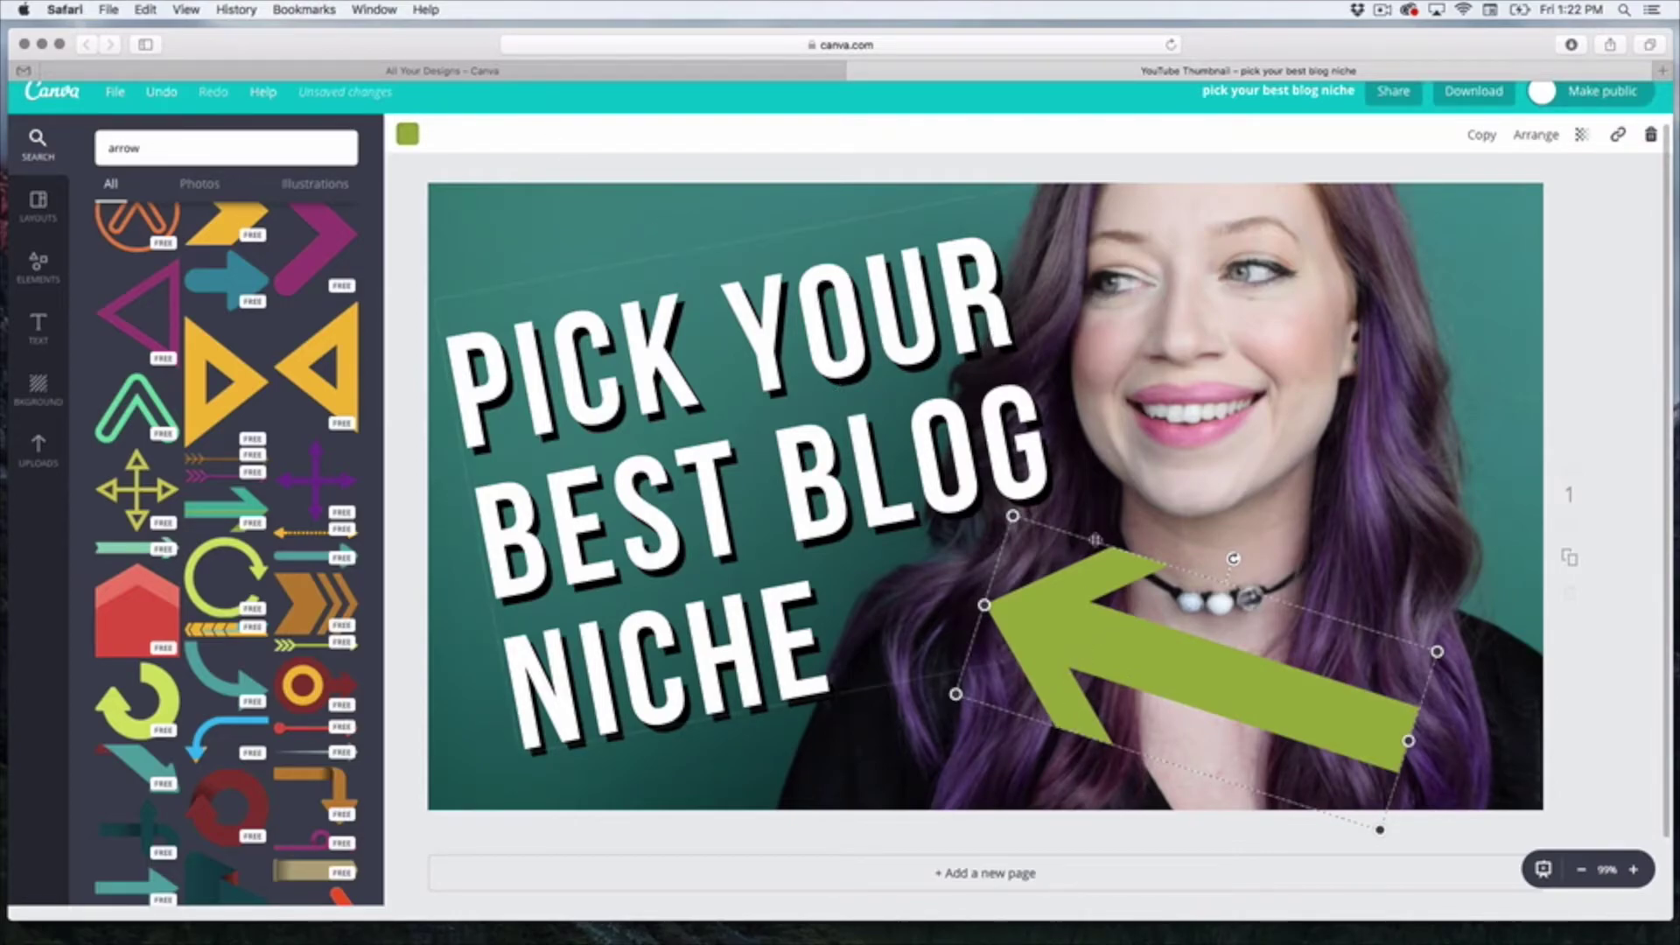
# - Recolor the arrow with the custom color code dfdd54 and deselect it
pyautogui.click(416, 139)
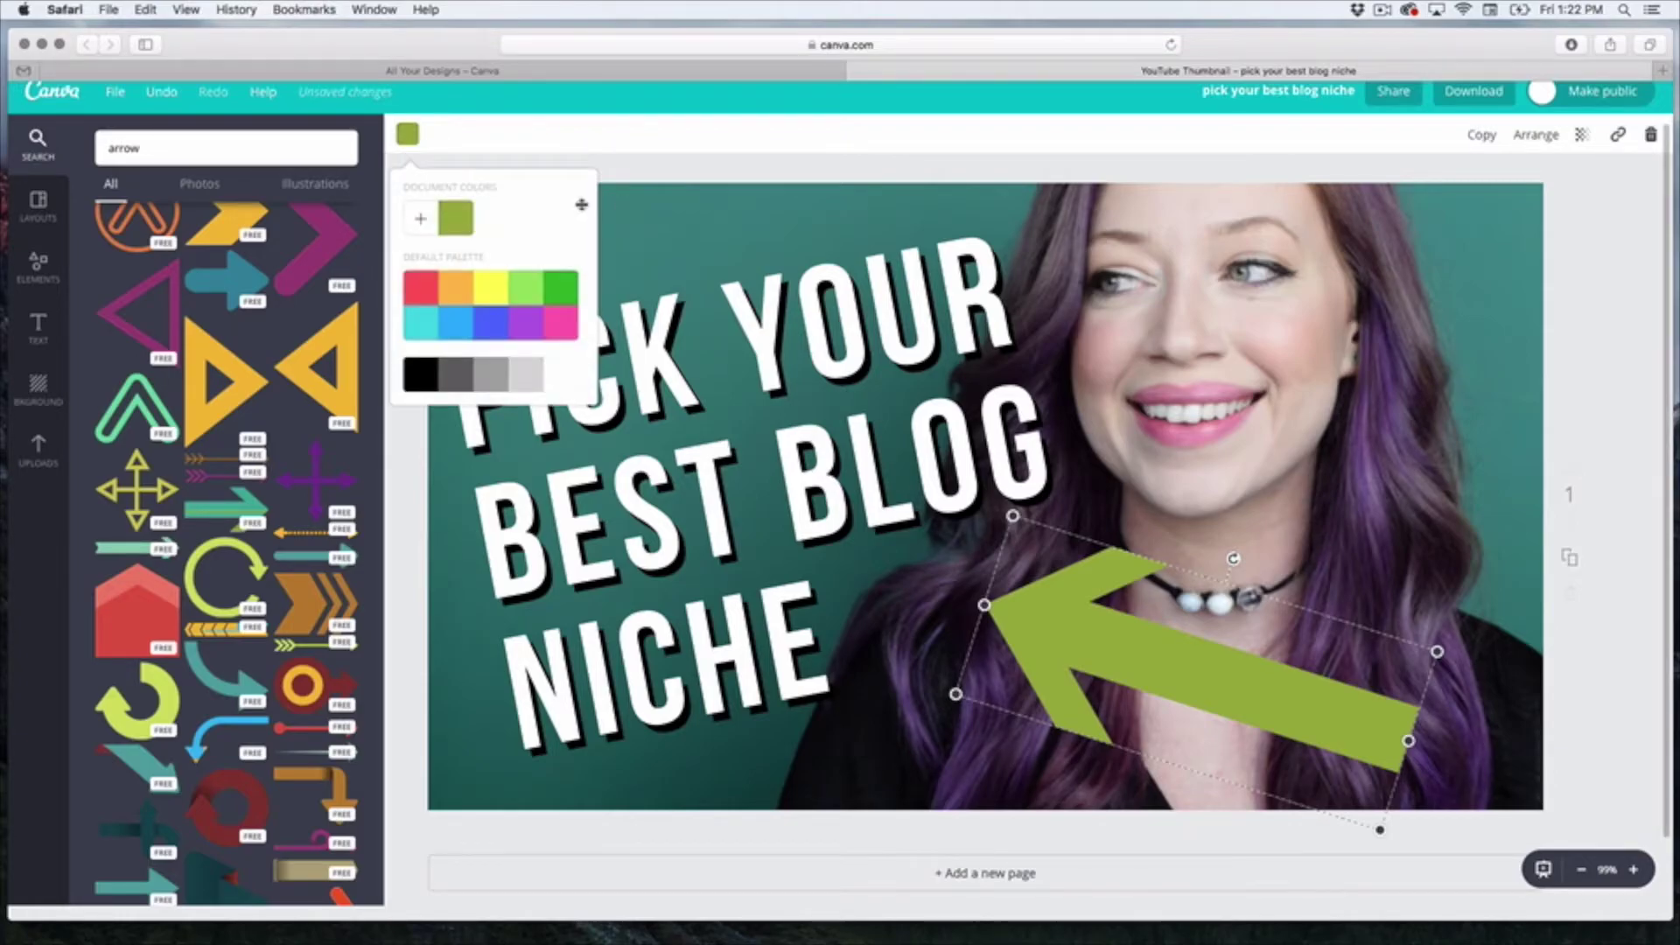
pyautogui.click(424, 220)
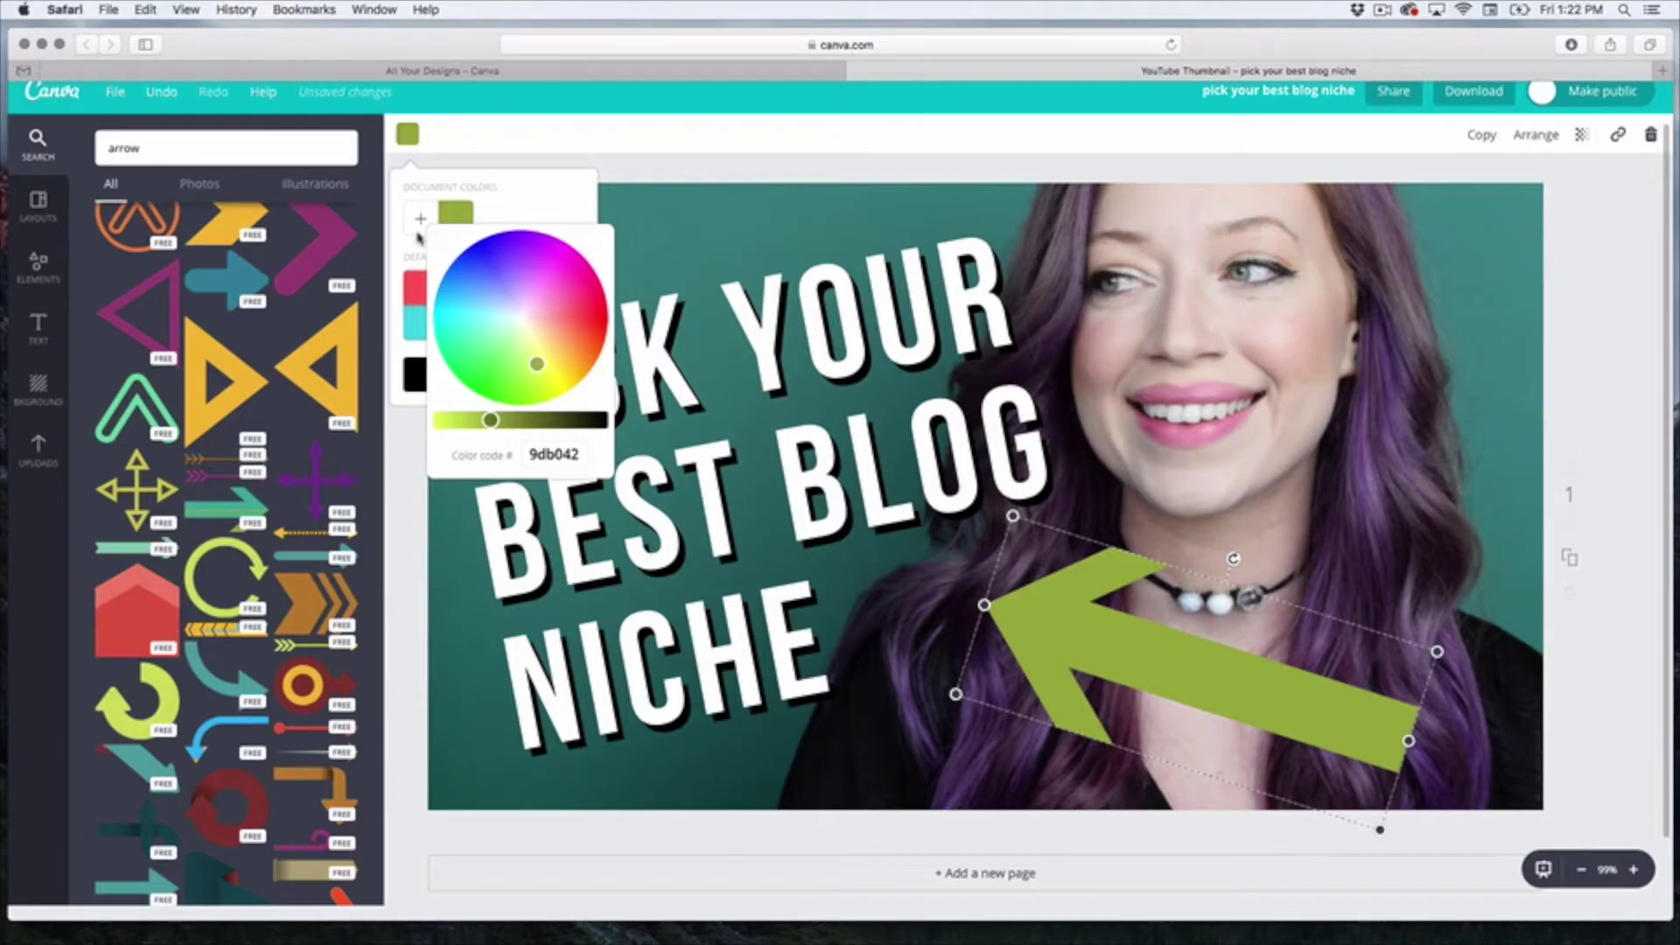
pyautogui.click(557, 454)
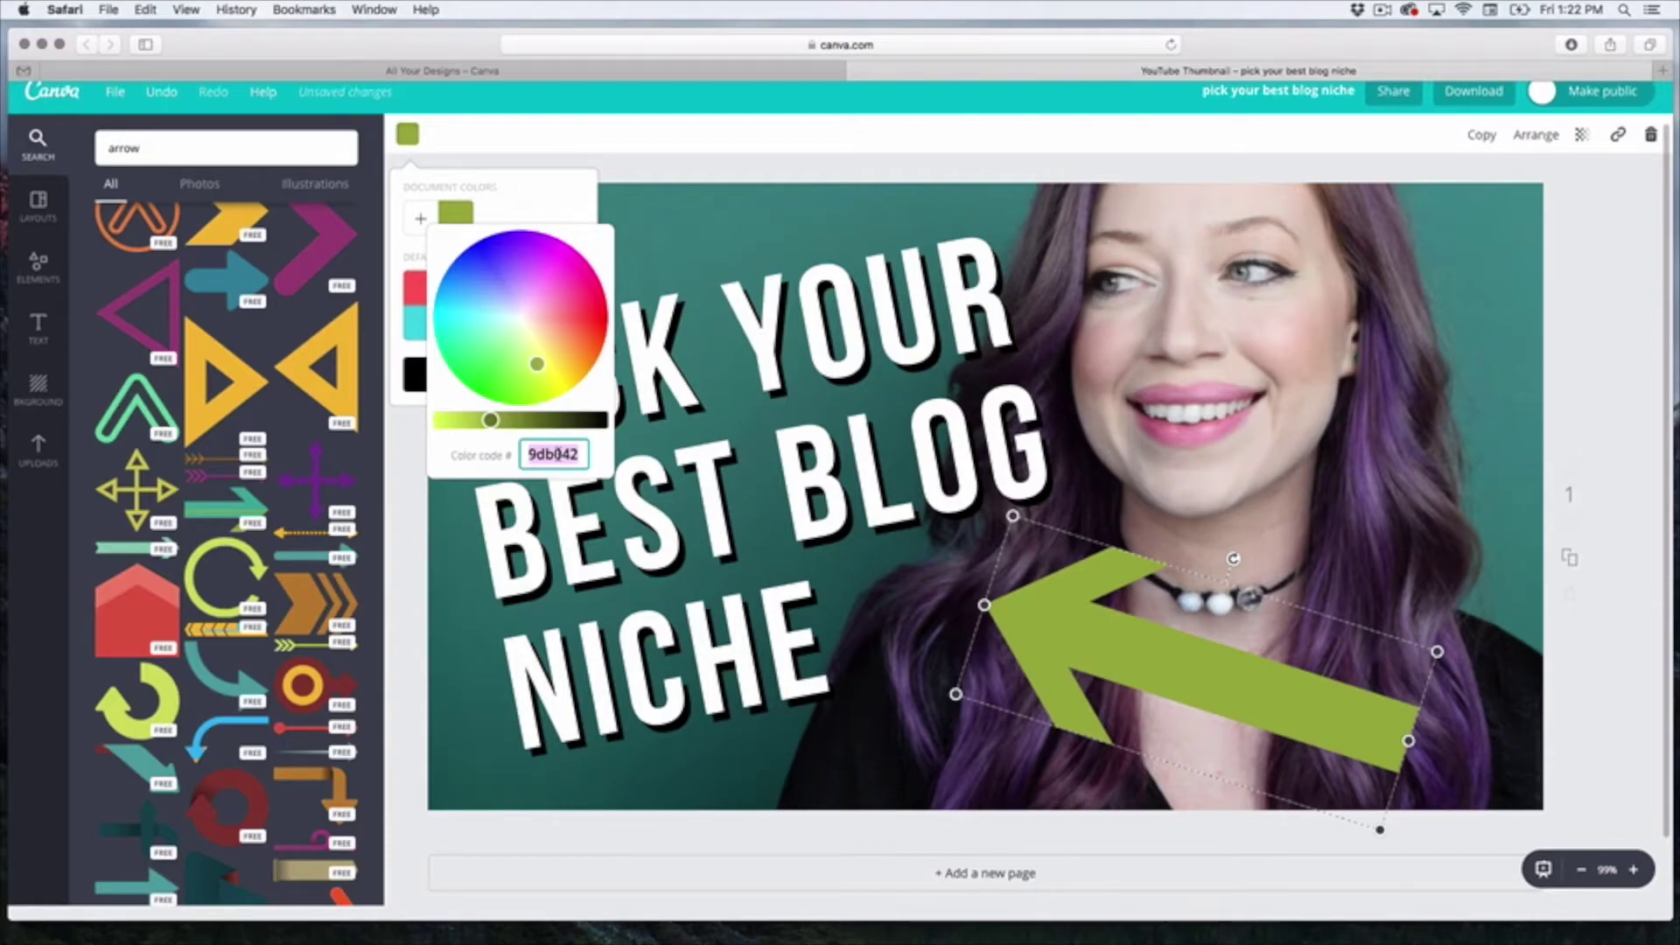
pyautogui.write('dfdd54')
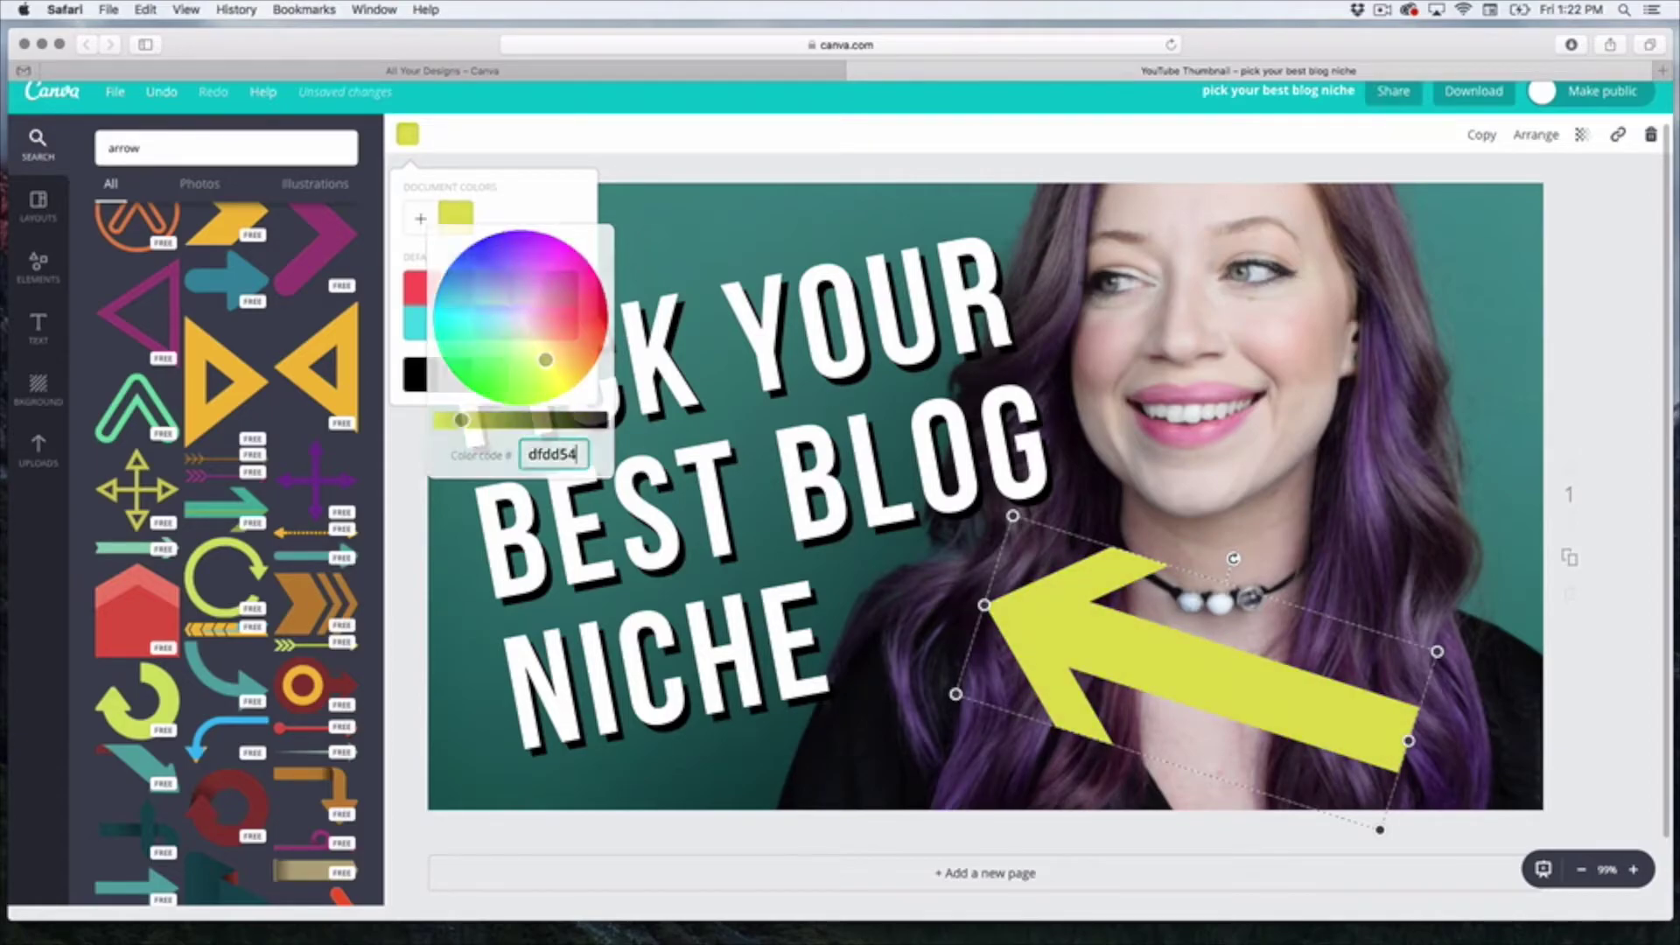
pyautogui.press('Return')
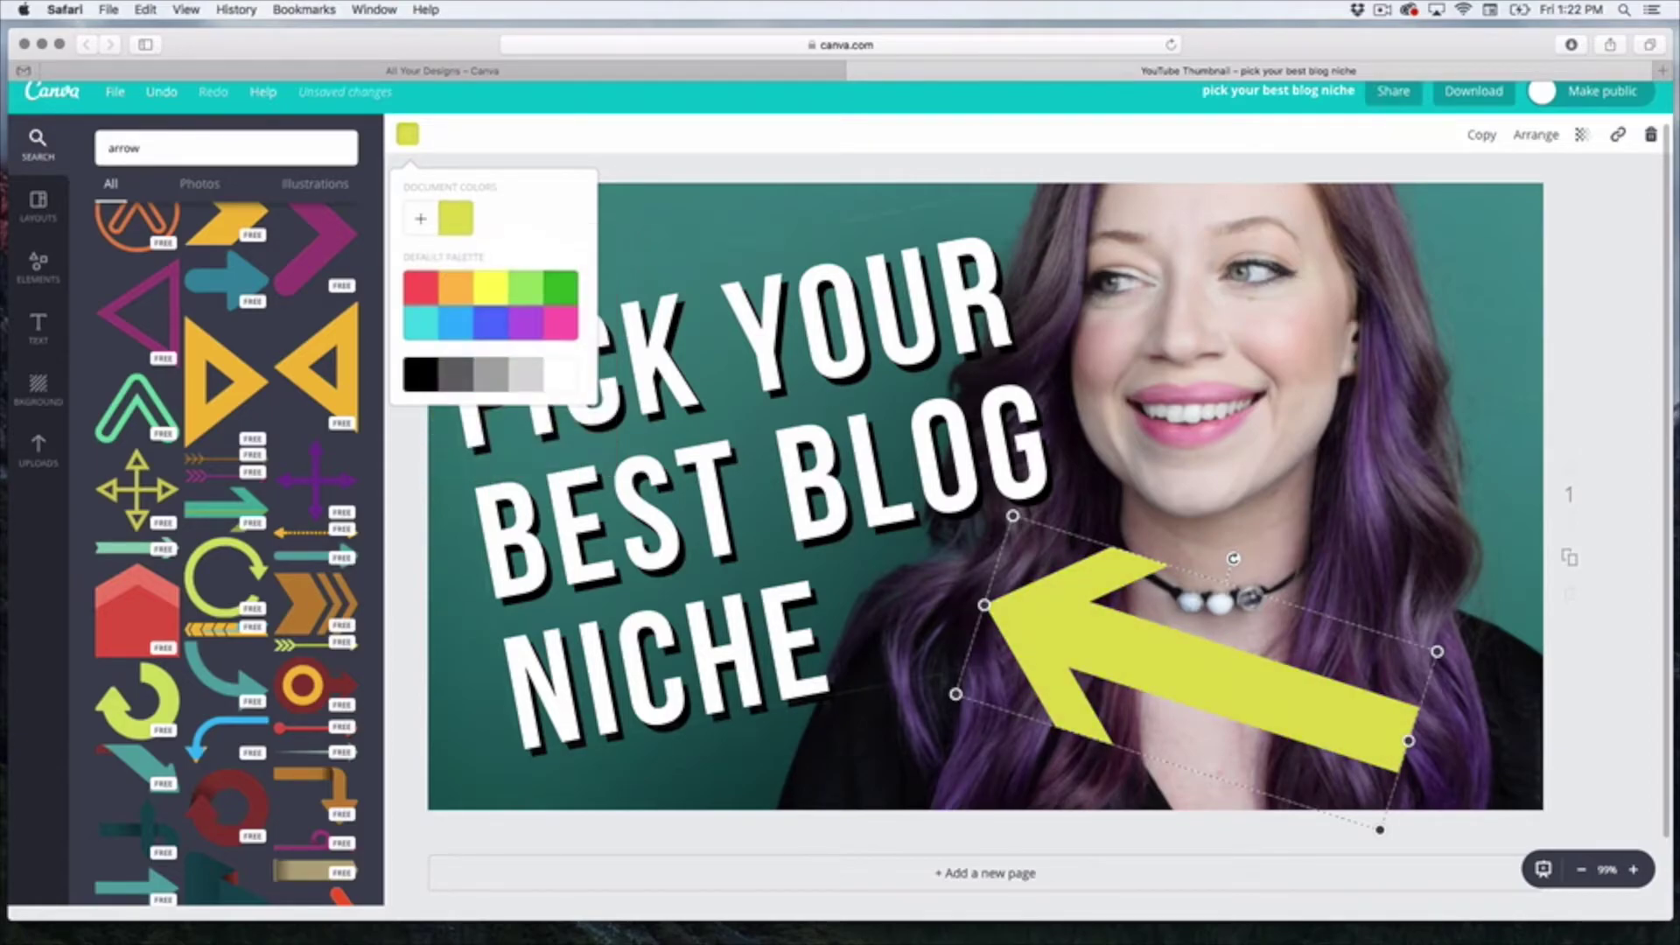
pyautogui.click(1576, 812)
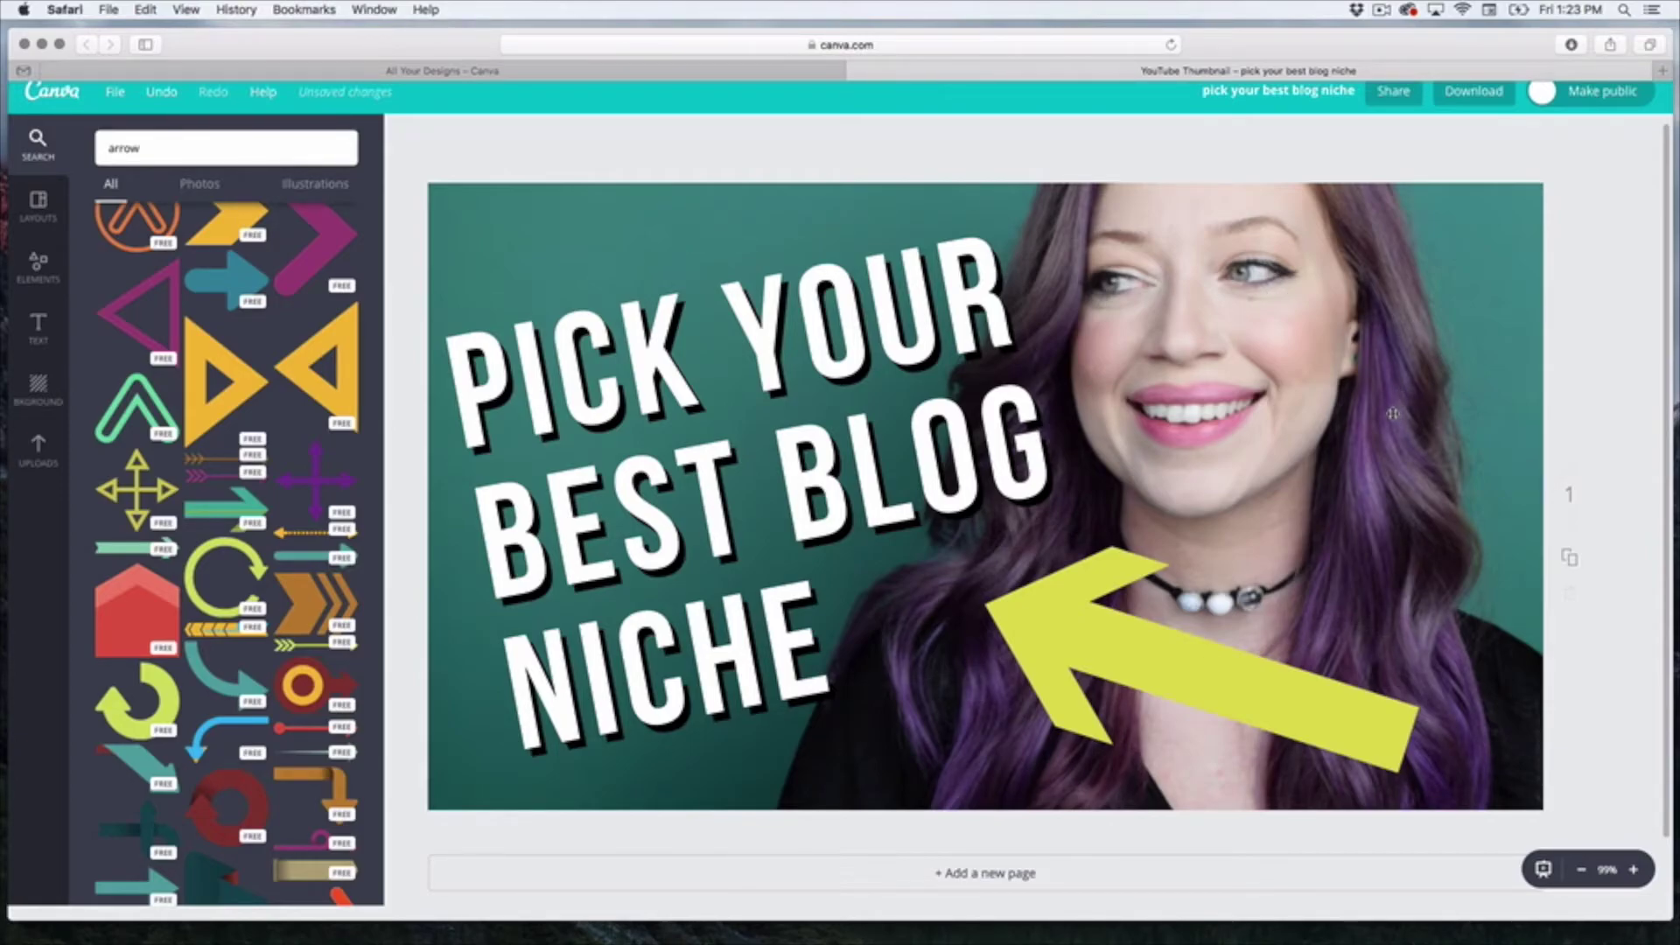
# - Check the whole thumbnail at 50% zoom, download it as a PNG, and dismiss the download message
pyautogui.click(1582, 870)
pyautogui.click(1582, 870)
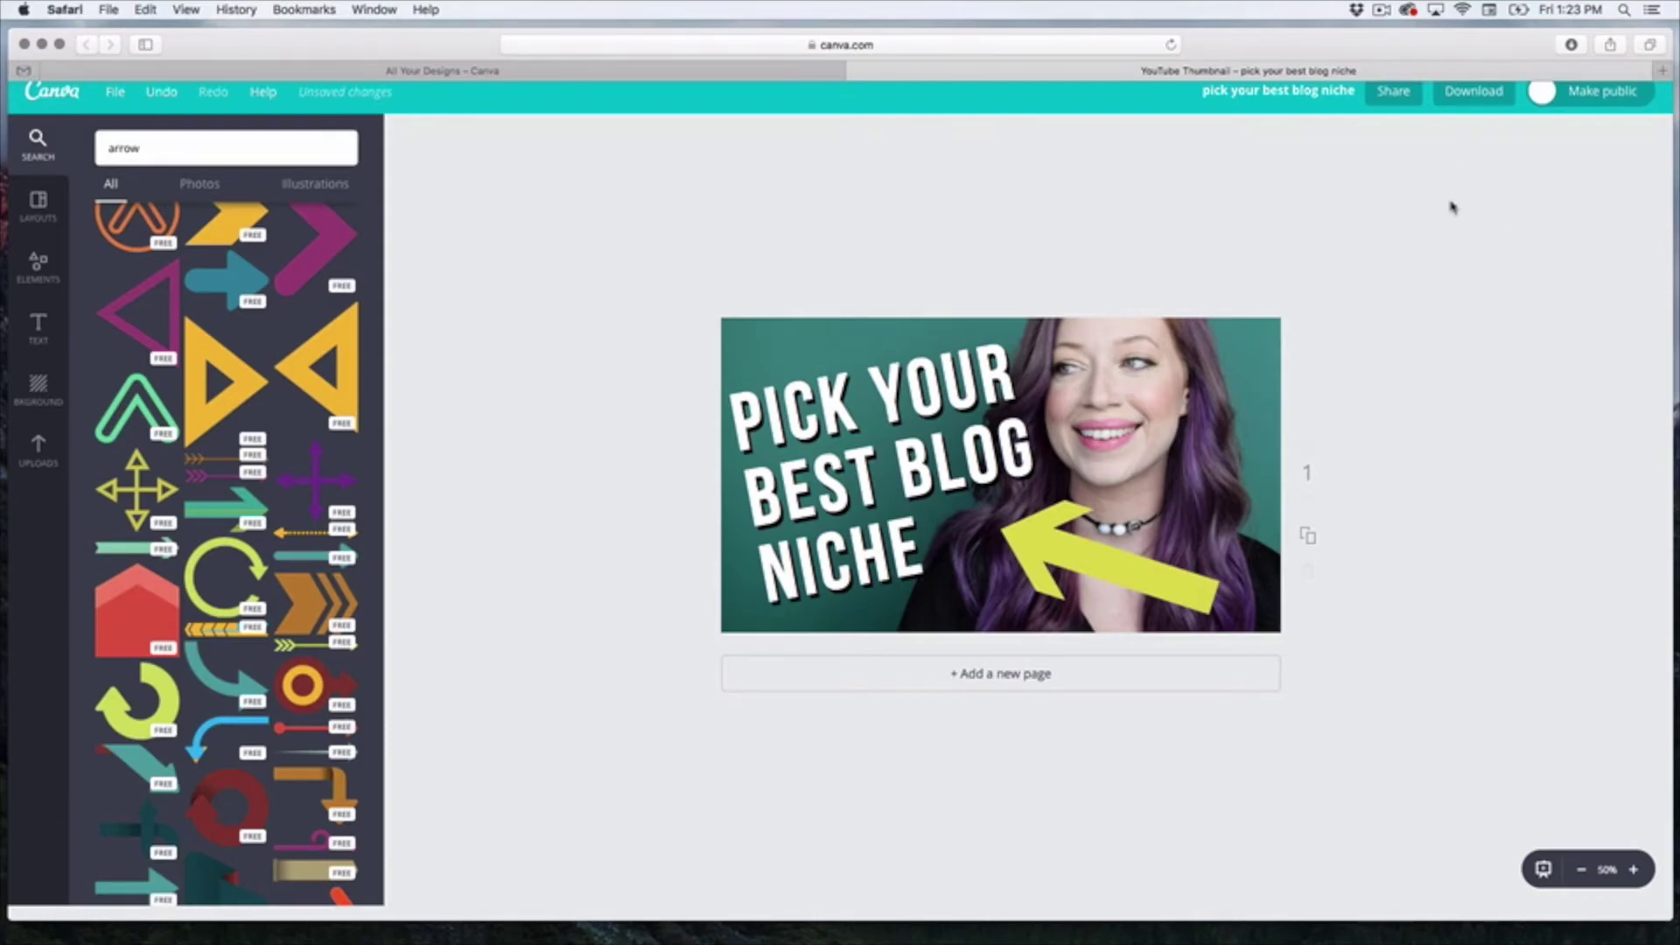
pyautogui.click(1473, 98)
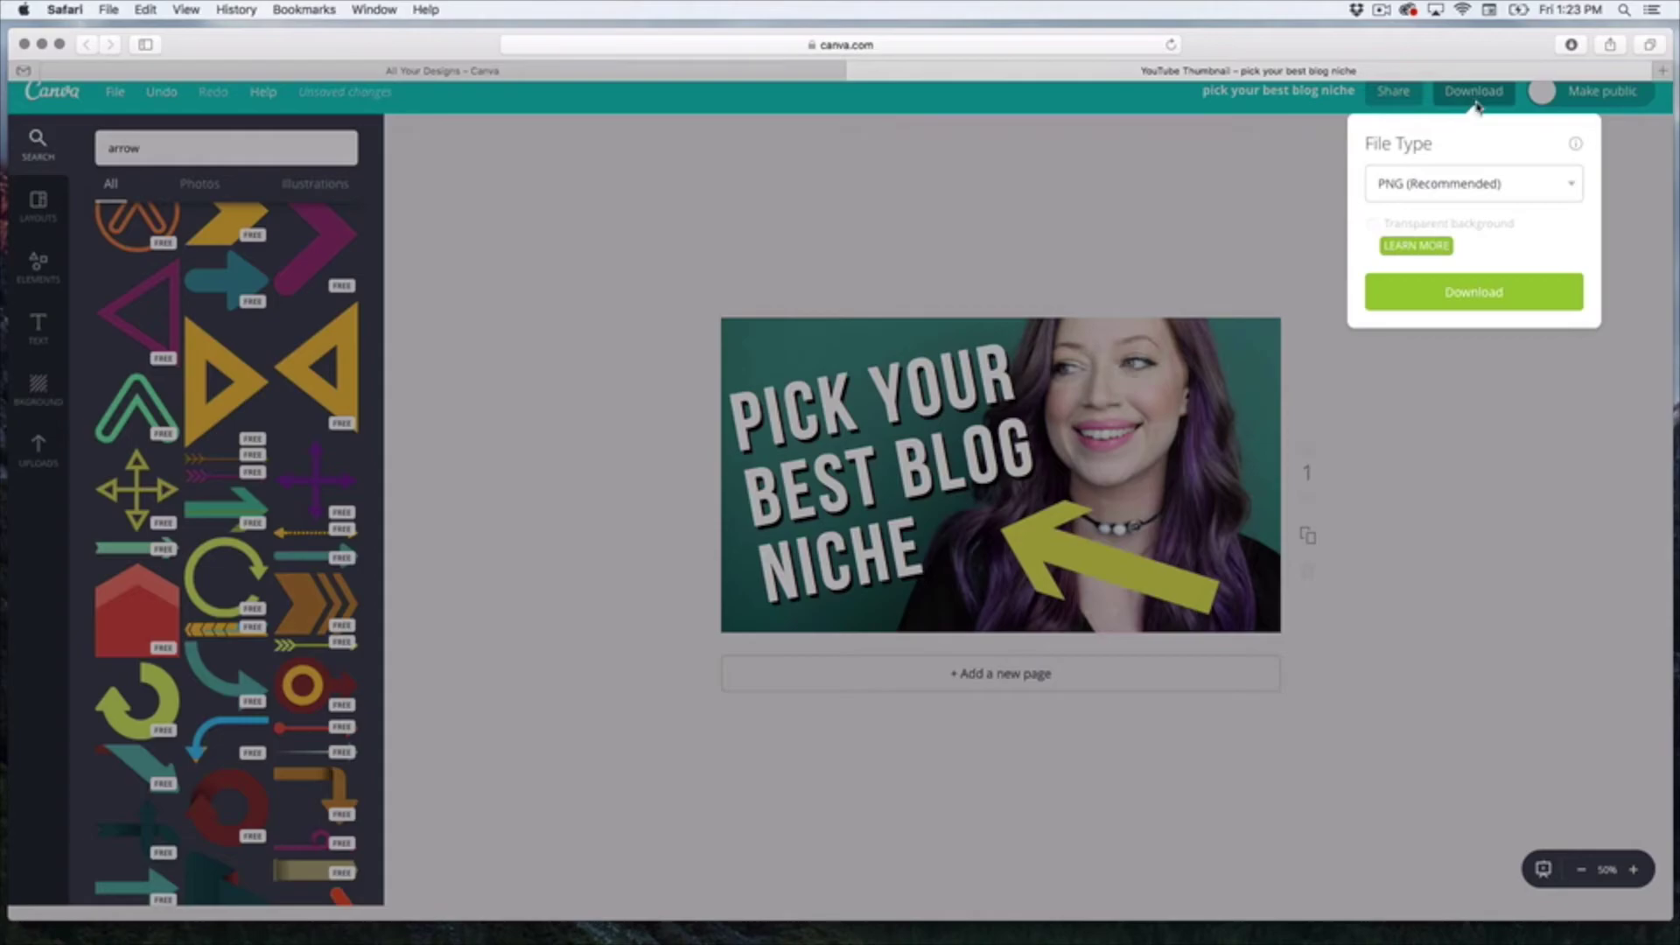
pyautogui.click(1407, 183)
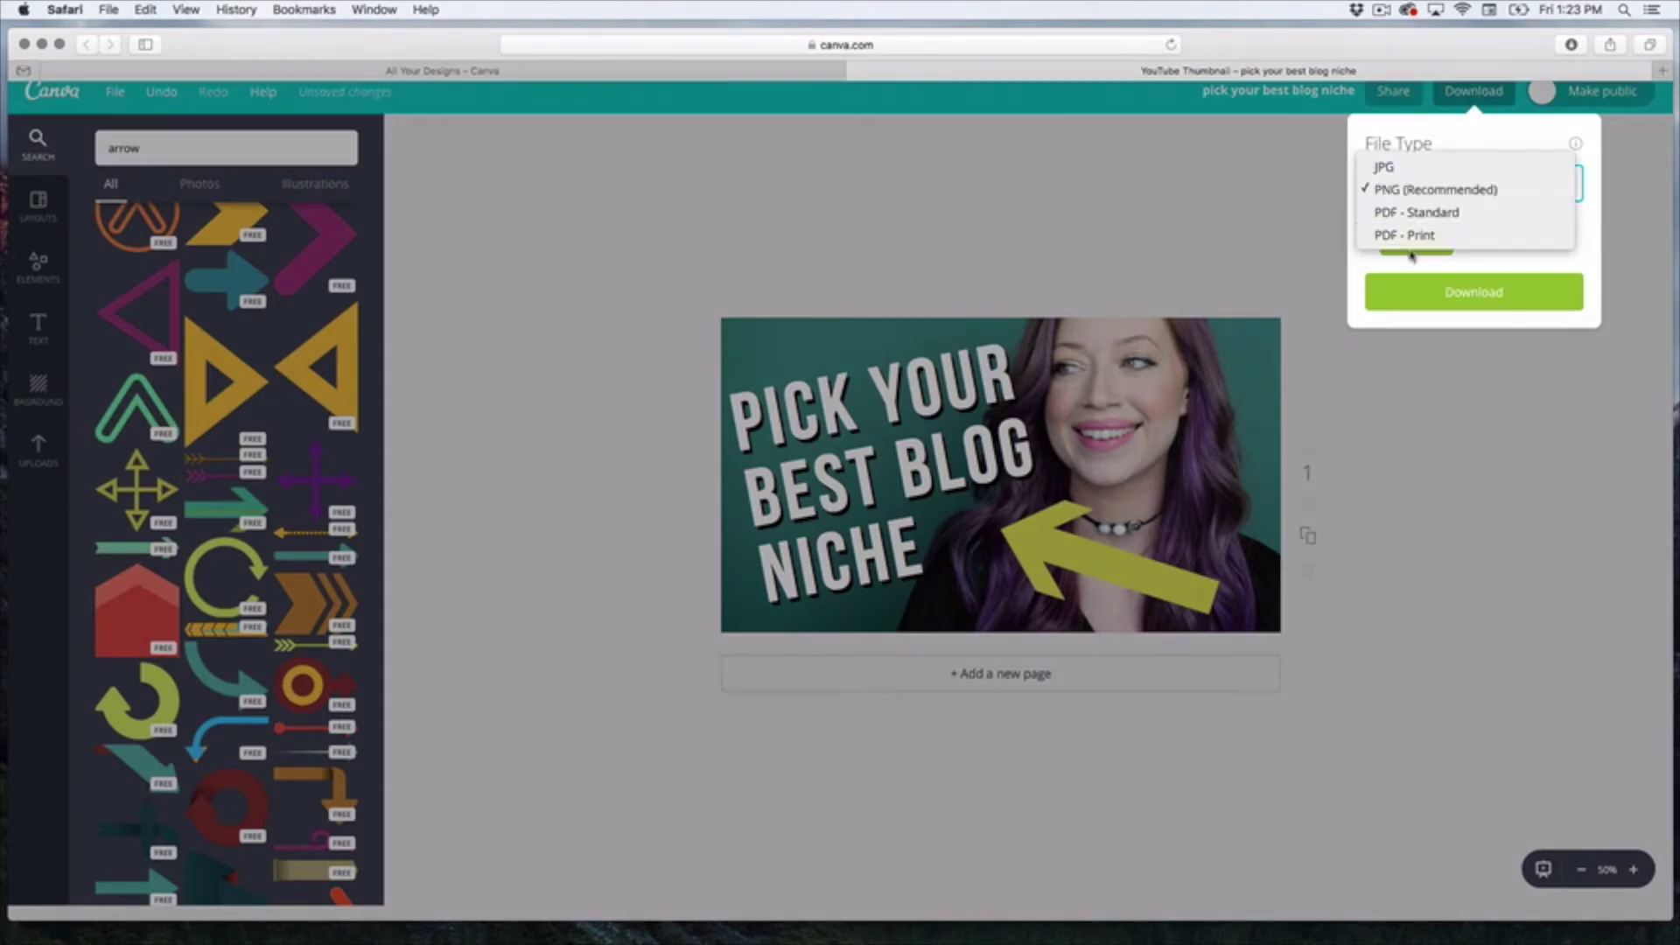
pyautogui.click(1416, 194)
pyautogui.click(1487, 295)
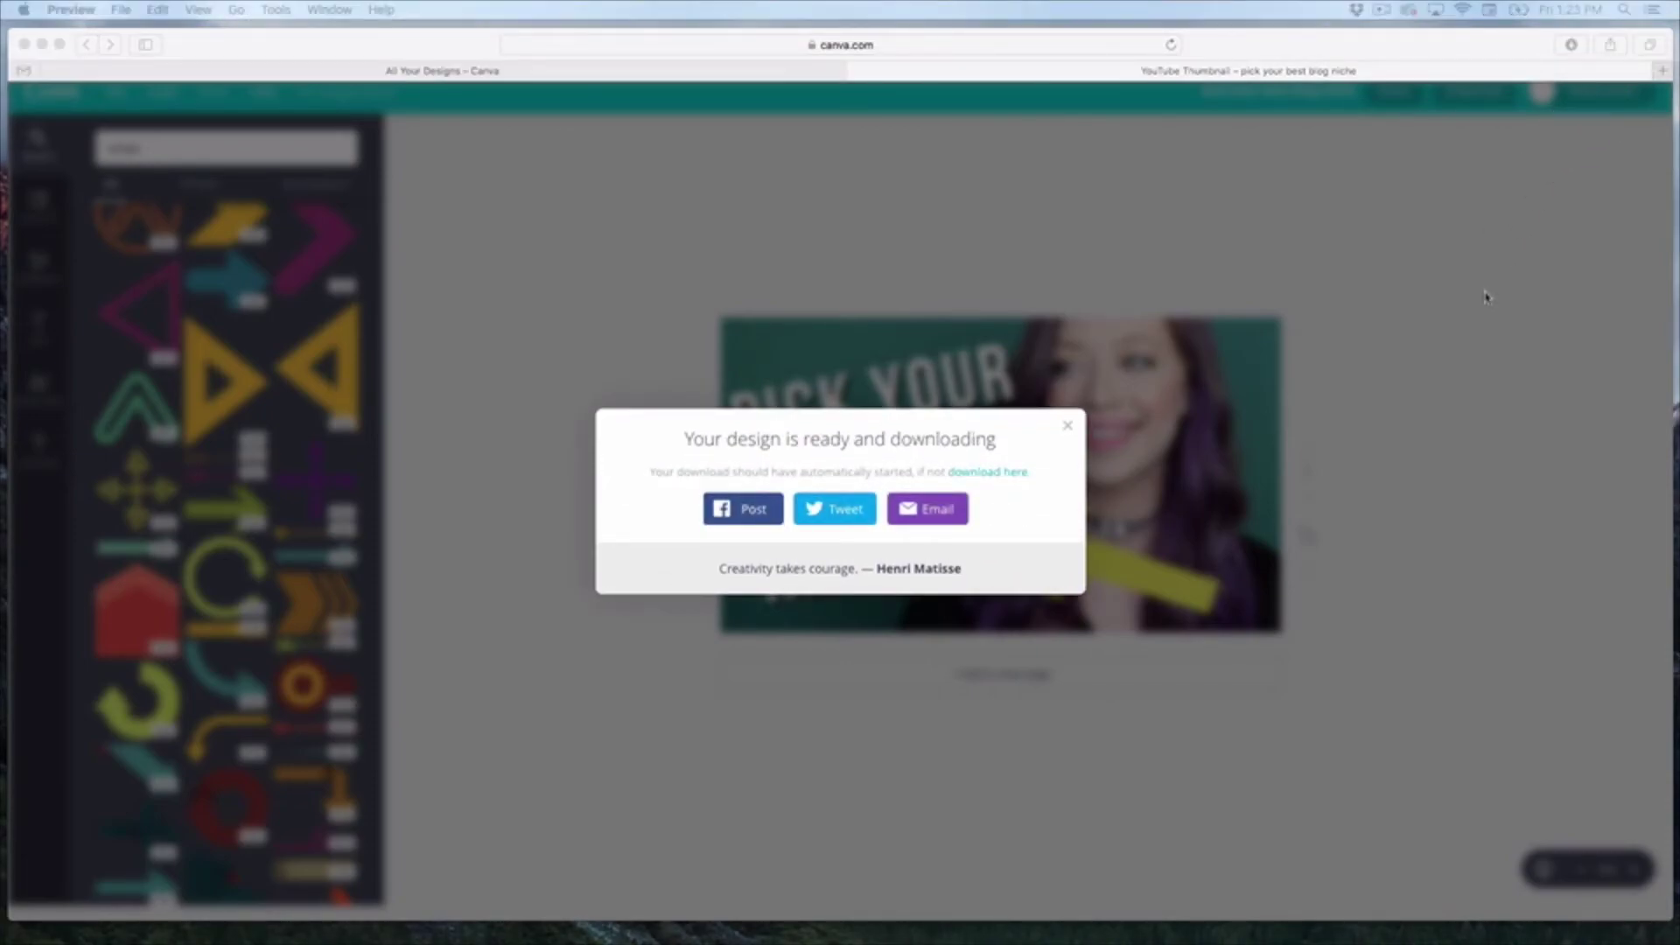
pyautogui.click(1068, 429)
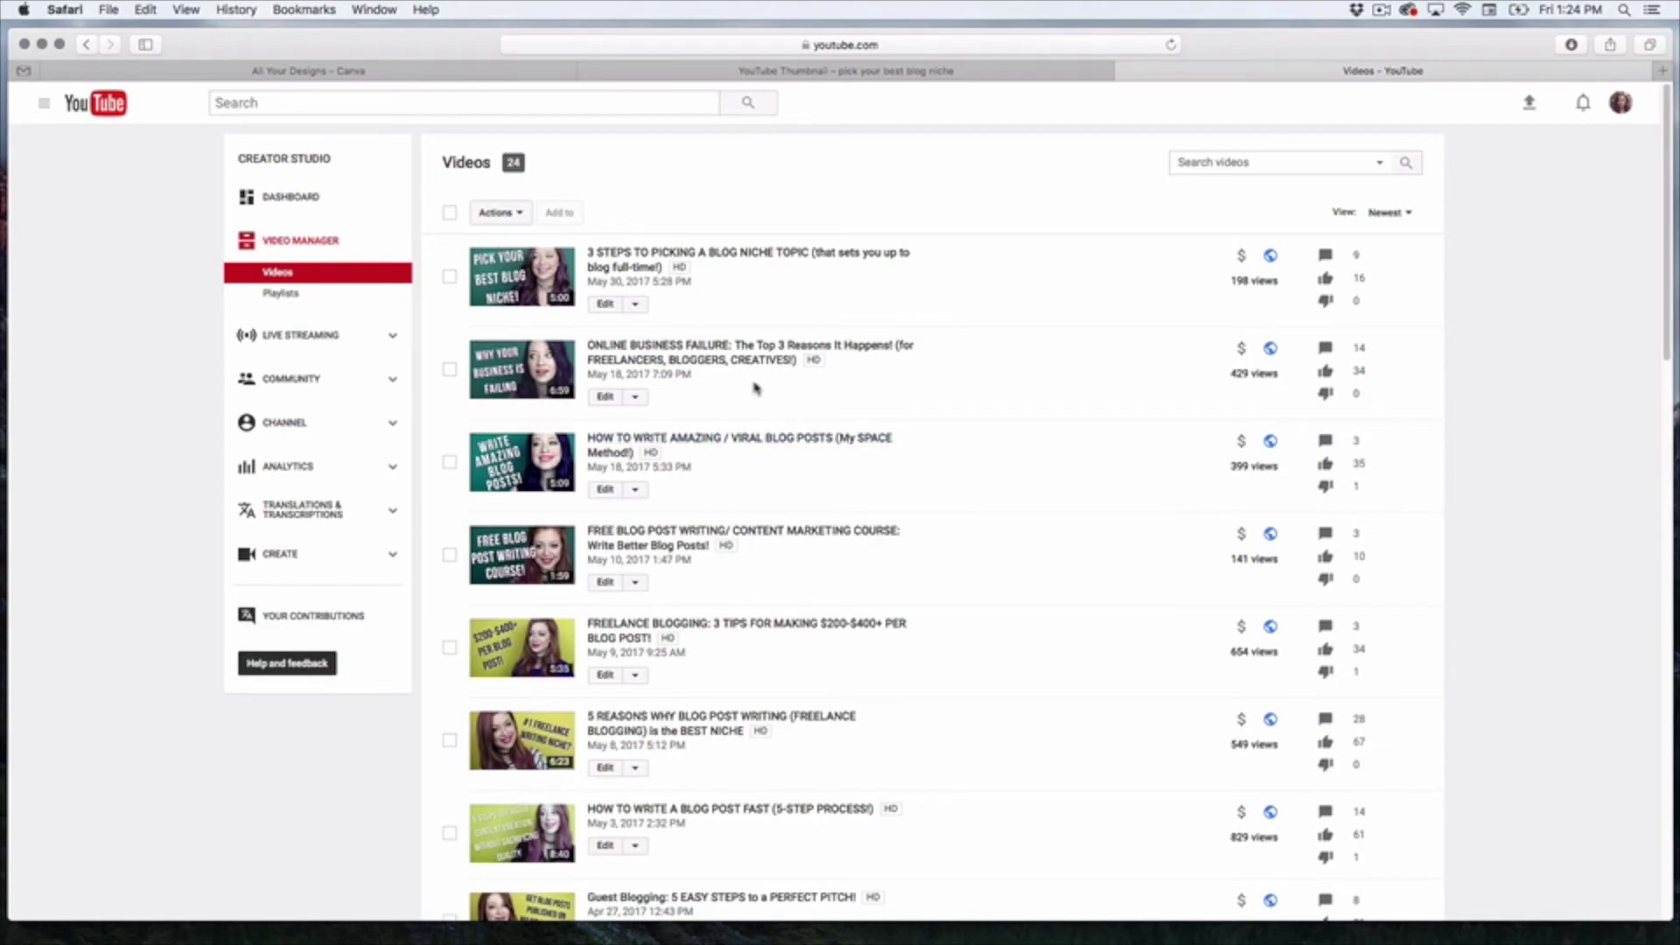
# - In YouTube's Video Manager, open "3 STEPS TO PICKING A BLOG NICHE TOPIC" for editing and start changing its custom thumbnail image
pyautogui.click(606, 305)
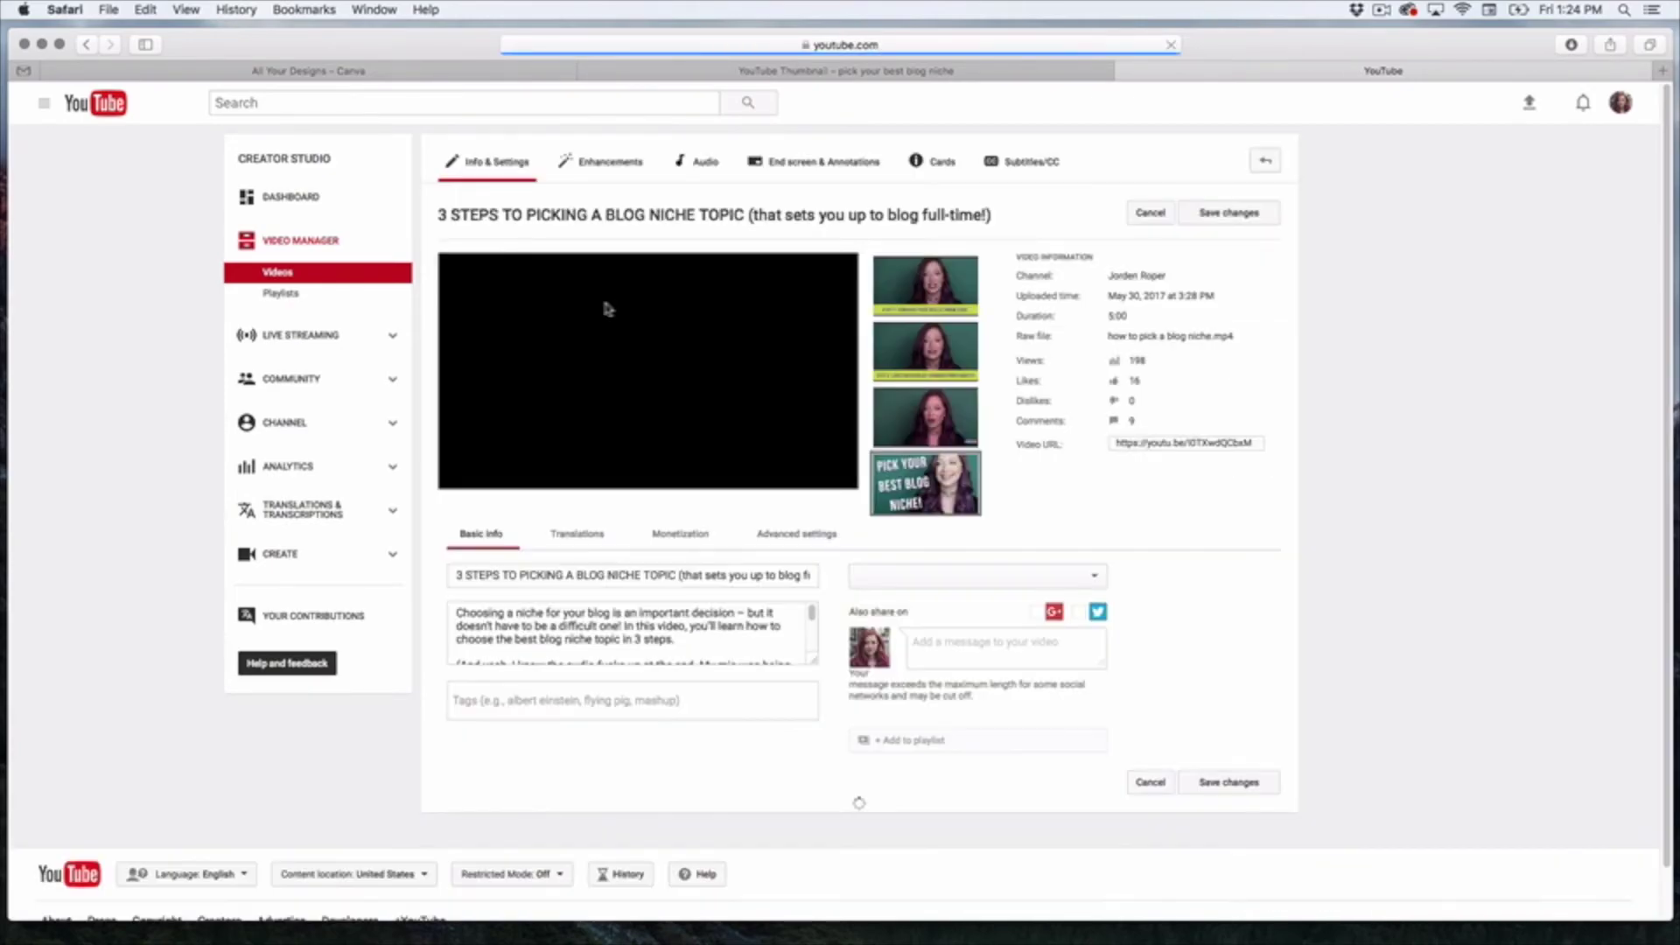
pyautogui.moveTo(895, 473)
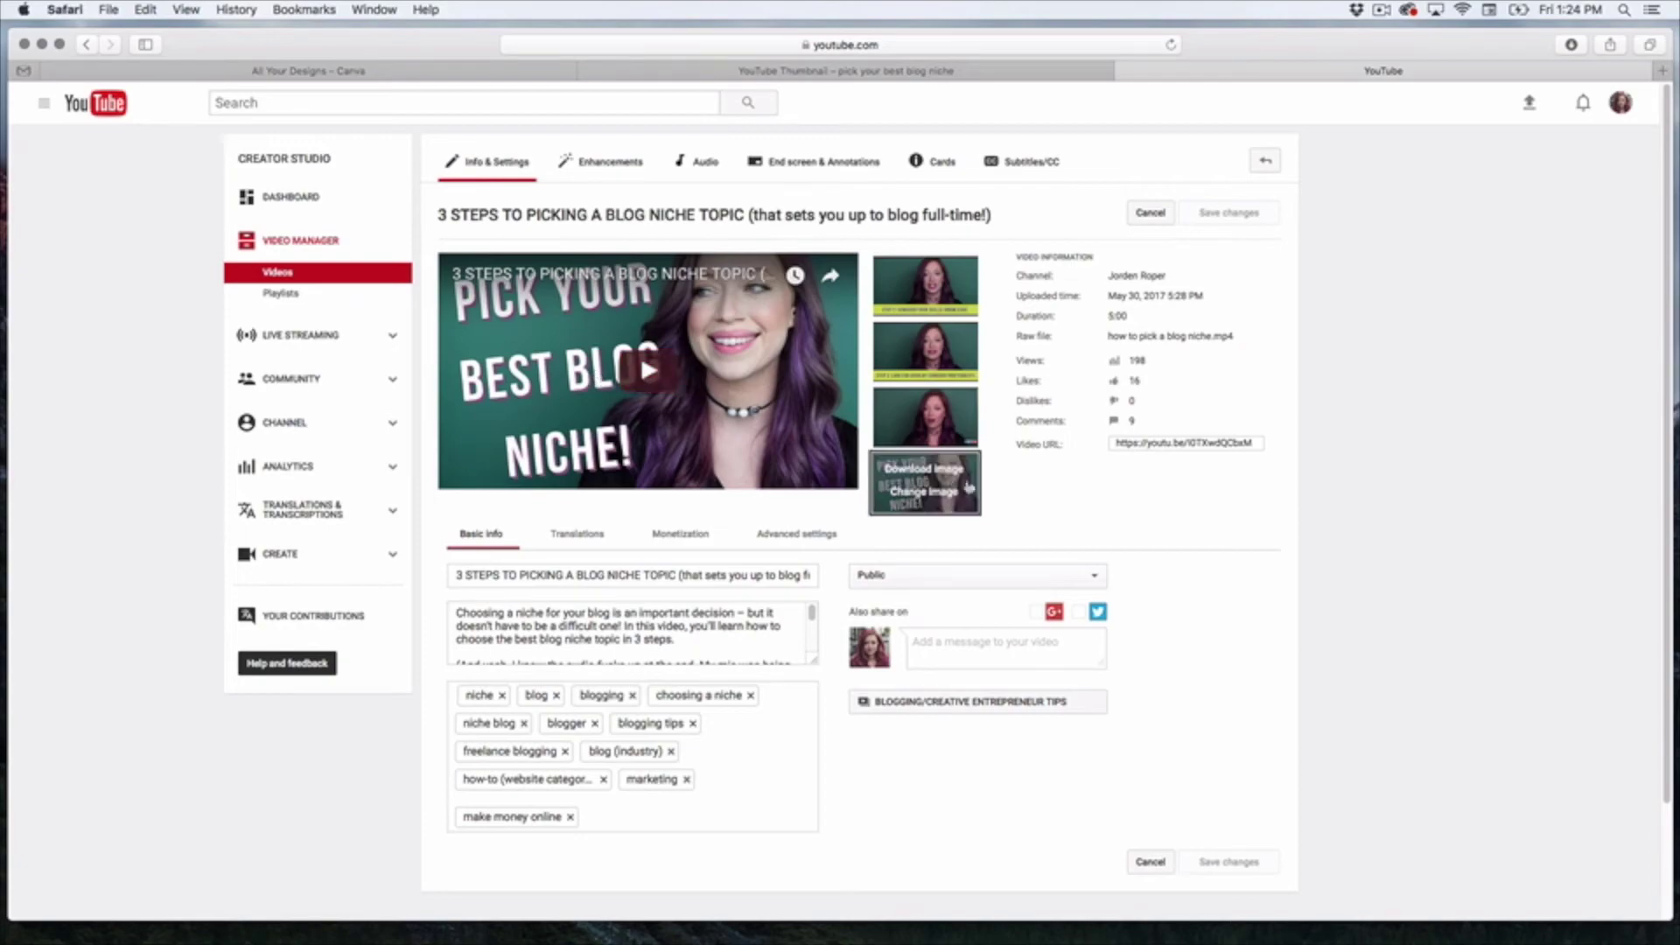
pyautogui.moveTo(954, 503)
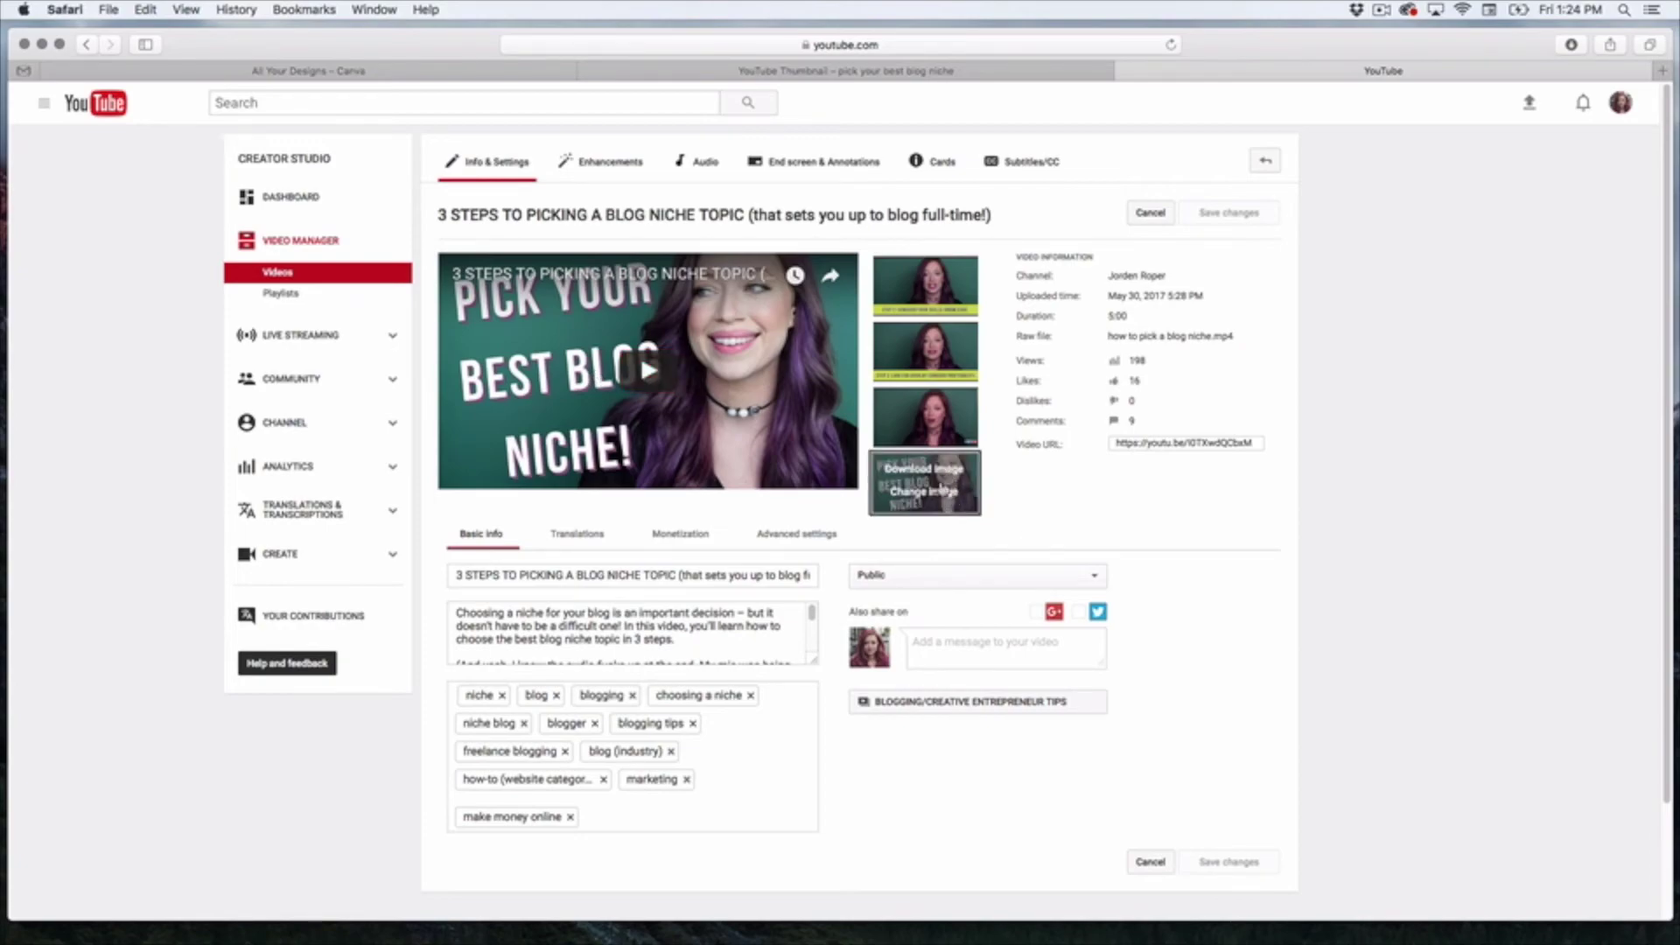
pyautogui.click(950, 498)
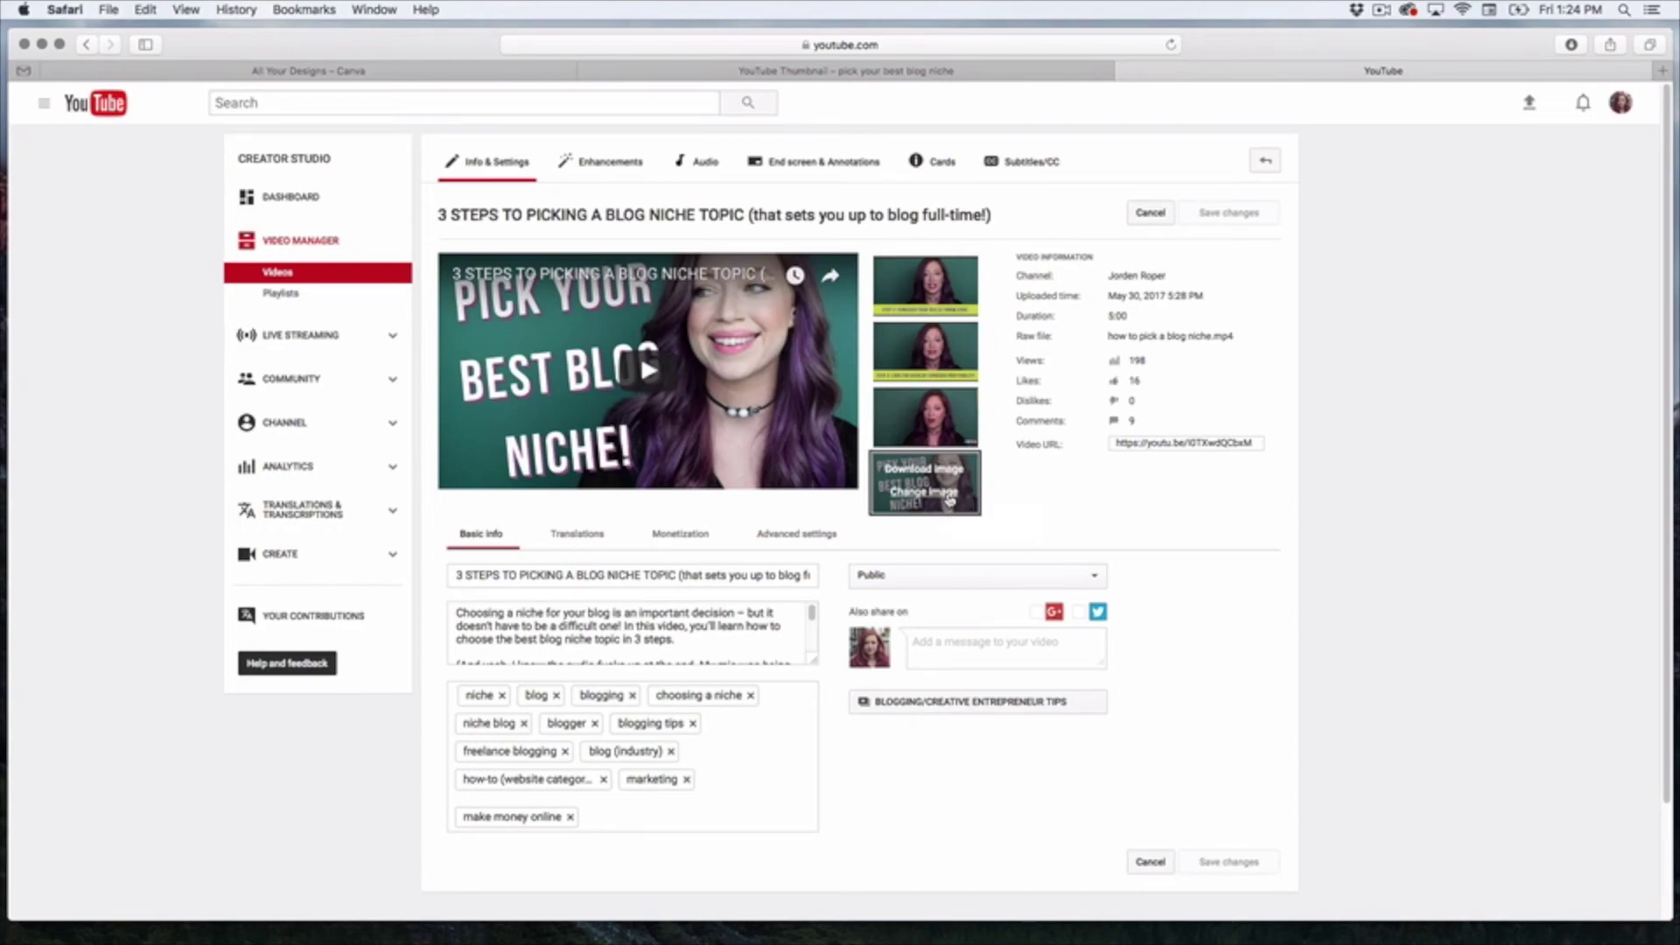